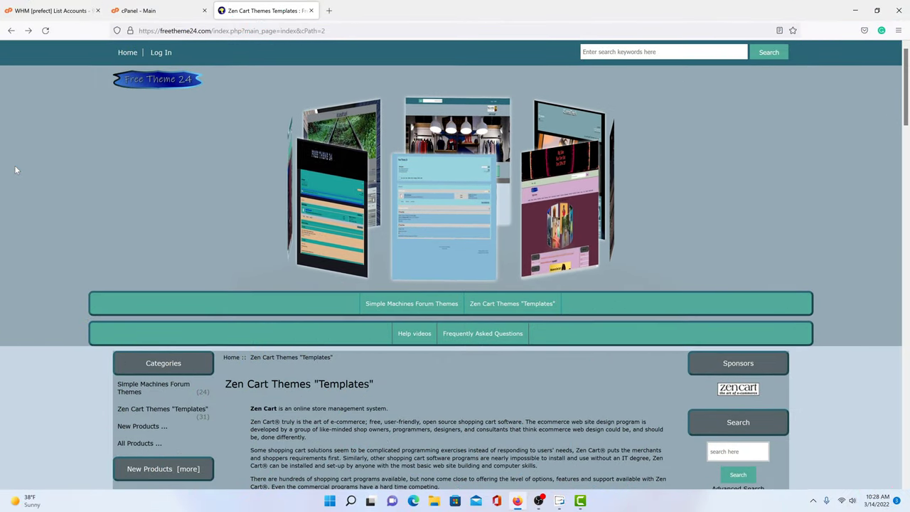
# Step: Browse the Zen Cart themes listing to find the Trust1 theme
pyautogui.scroll(-4, 15, 169)
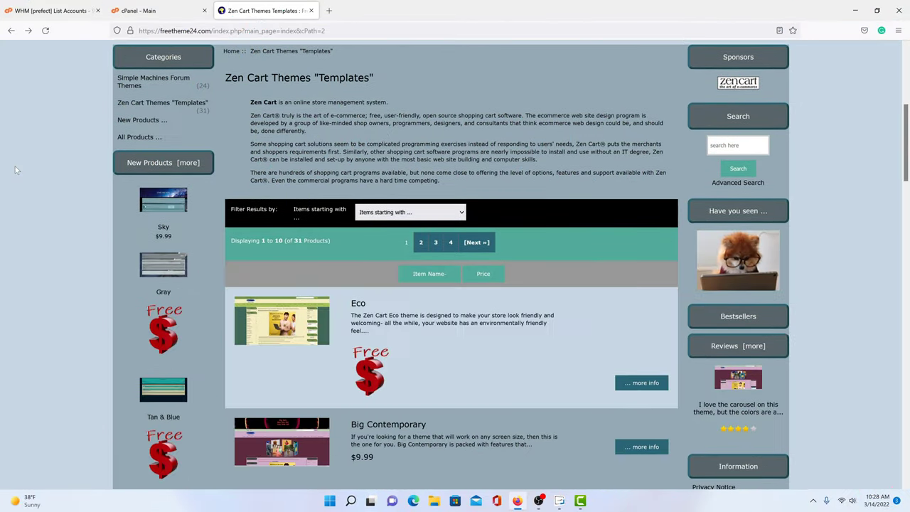
pyautogui.scroll(-5, 15, 169)
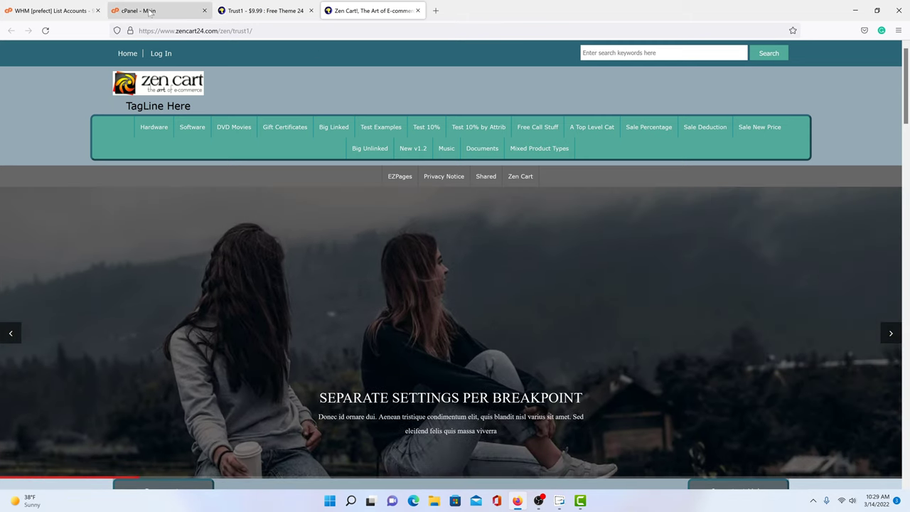
# Step: Switch to cPanel and open the public_html folder in File Manager
pyautogui.click(151, 12)
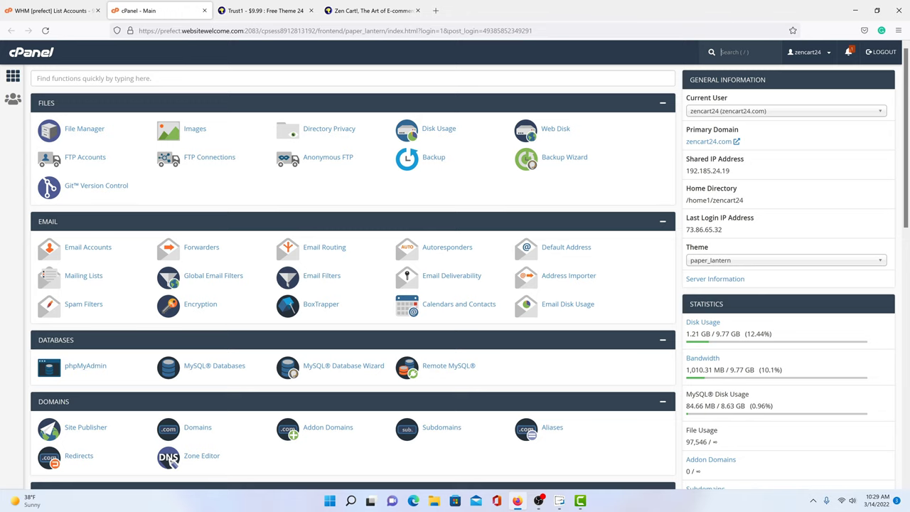
pyautogui.scroll(-10, 220, 142)
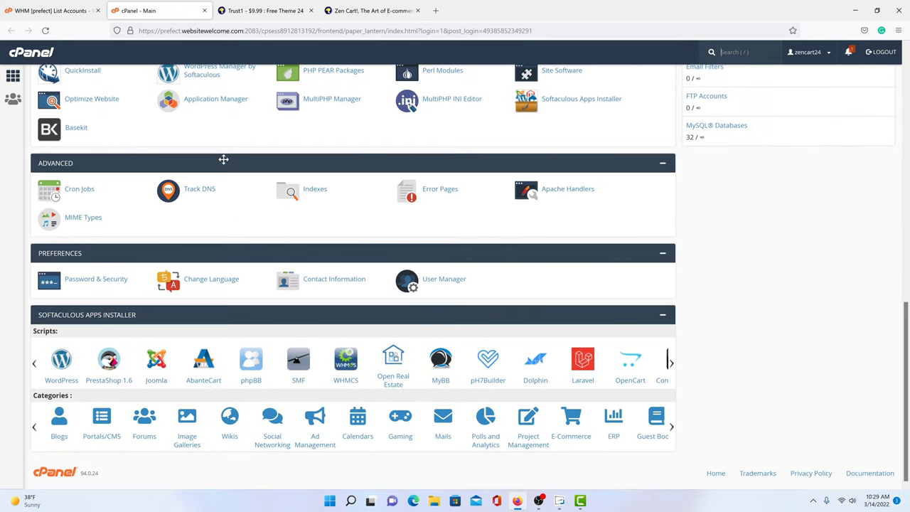
pyautogui.scroll(10, 223, 159)
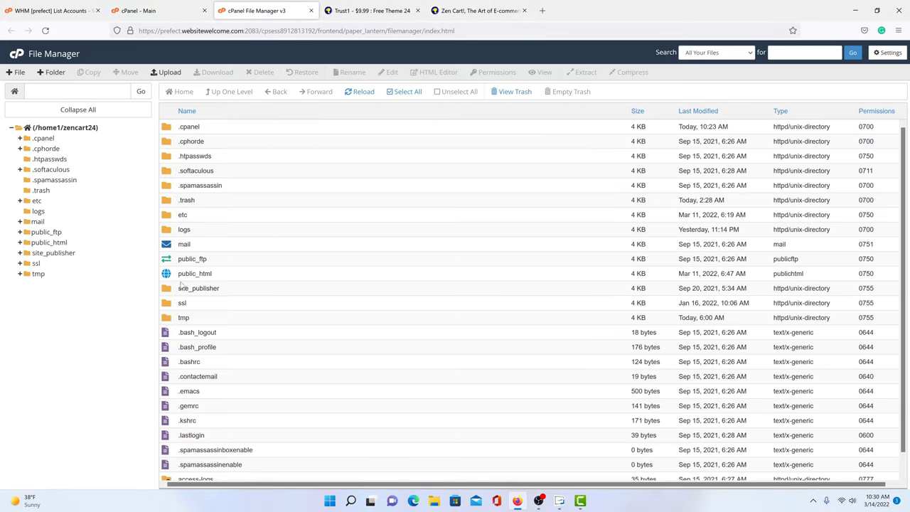
pyautogui.doubleClick(184, 274)
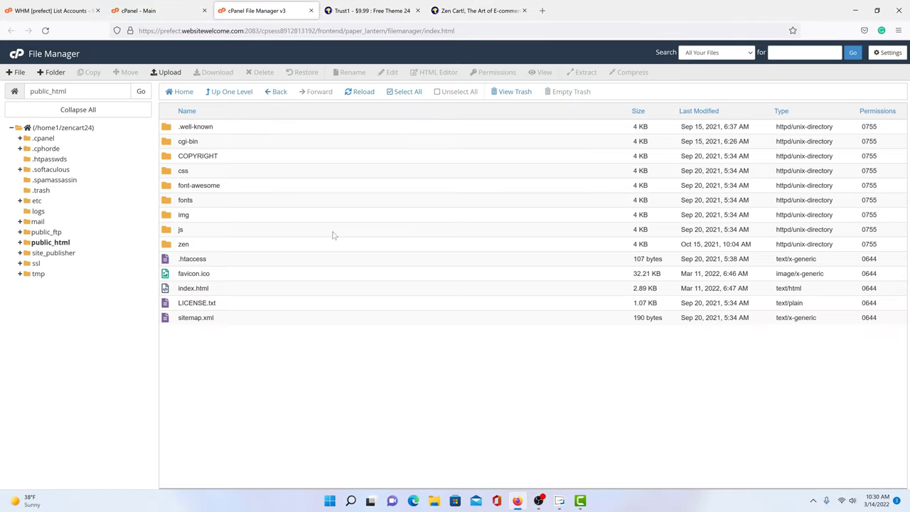
# Step: Compare the demo store's web address, its domain and zen/trust1 path, with the folders in public_html
pyautogui.hotkey('ctrl', 'Tab')
pyautogui.hotkey('ctrl', 'Tab')
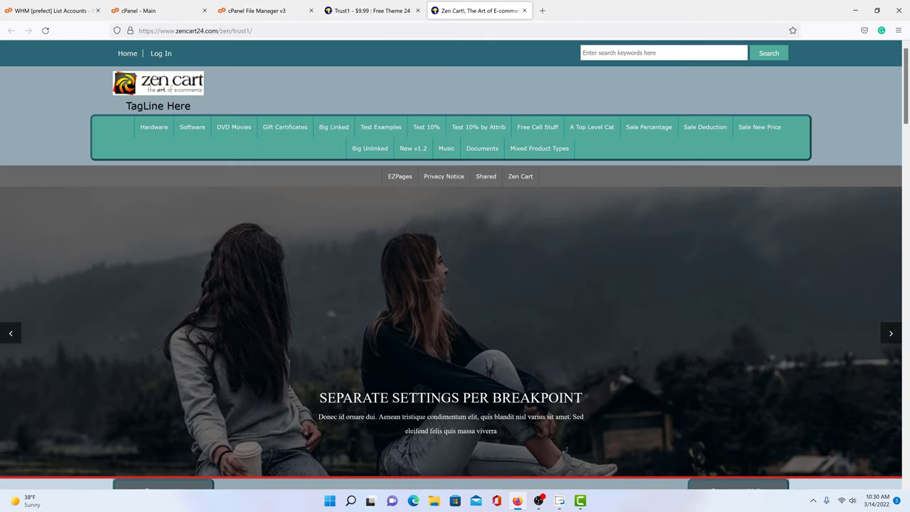
pyautogui.moveTo(217, 30); pyautogui.dragTo(176, 31)
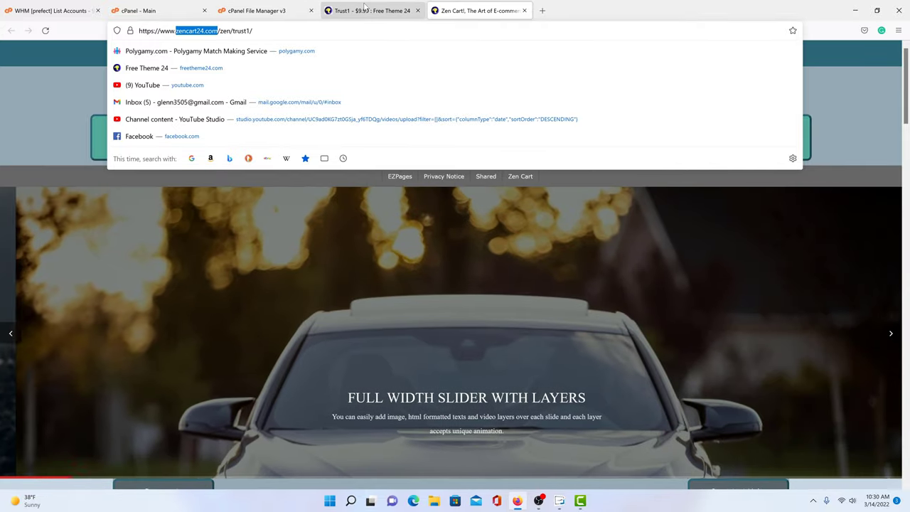
pyautogui.hotkey('ctrl', 'shift', 'Tab')
pyautogui.hotkey('ctrl', 'shift', 'Tab')
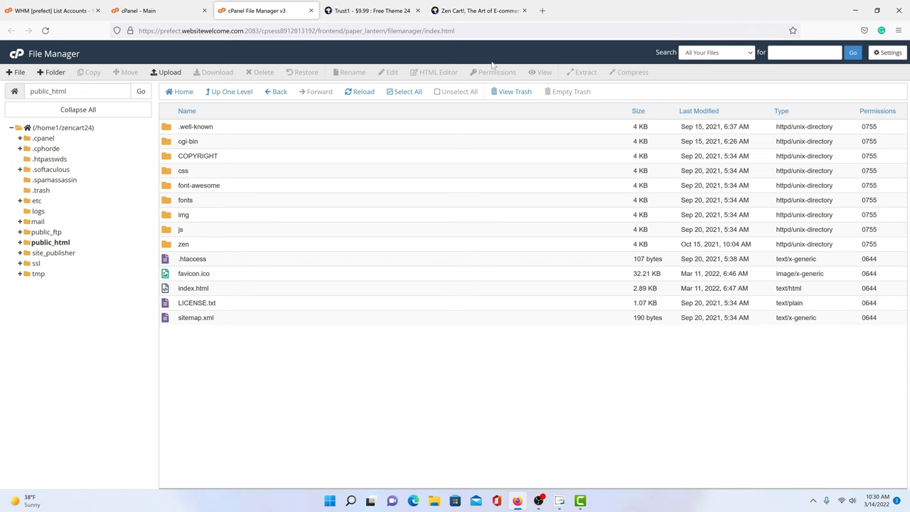
pyautogui.click(480, 12)
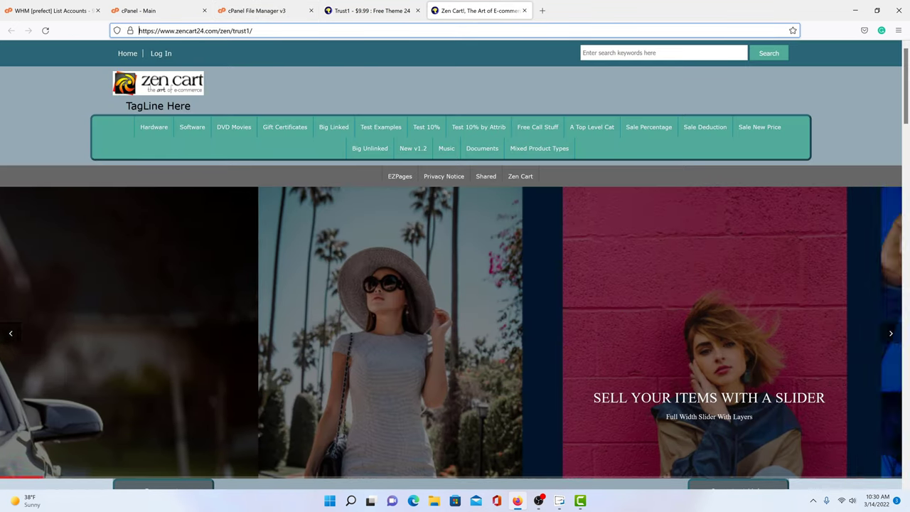
pyautogui.click(231, 30)
pyautogui.moveTo(248, 31); pyautogui.dragTo(240, 30)
pyautogui.click(270, 12)
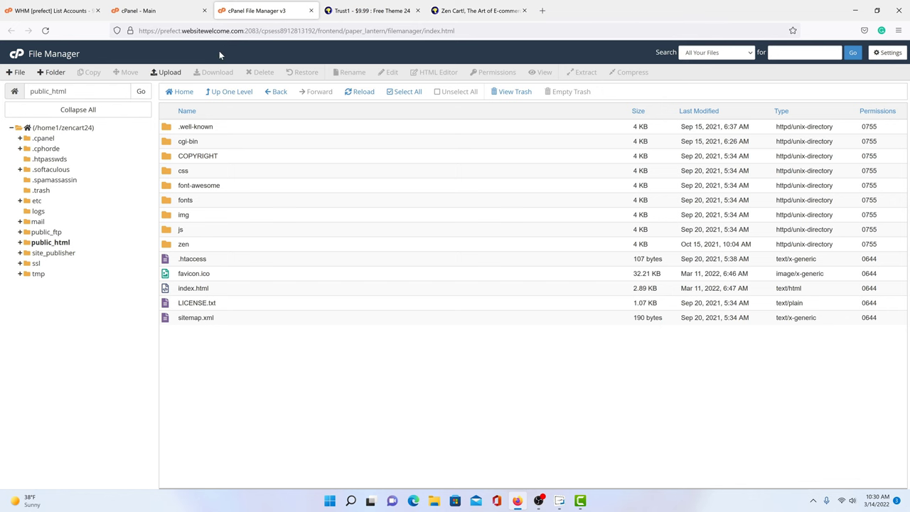
# Step: Open the store's trust1 folder inside the zen folder of public_html
pyautogui.click(166, 245)
pyautogui.doubleClick(166, 244)
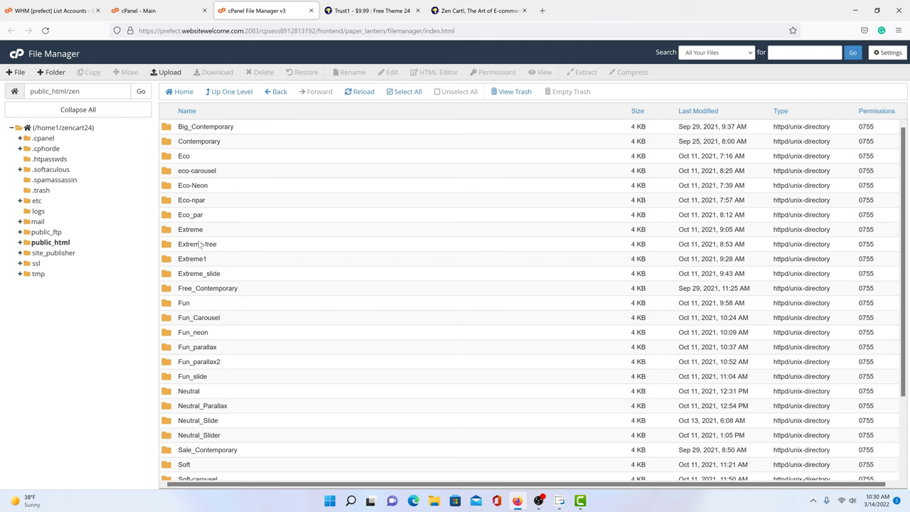
pyautogui.scroll(-3, 223, 280)
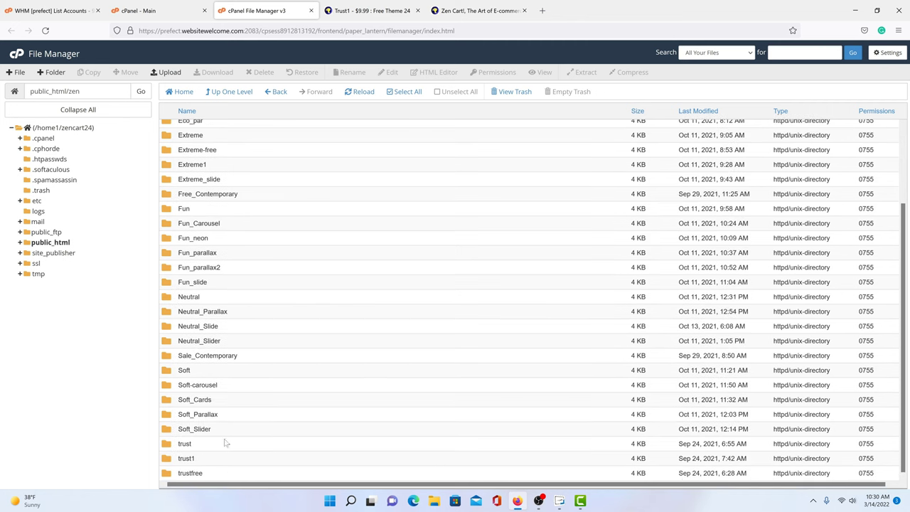
pyautogui.click(171, 460)
pyautogui.click(171, 460)
# Step: Go into the store's includes/templates directory and open the trust1 template folder
pyautogui.scroll(-2, 270, 146)
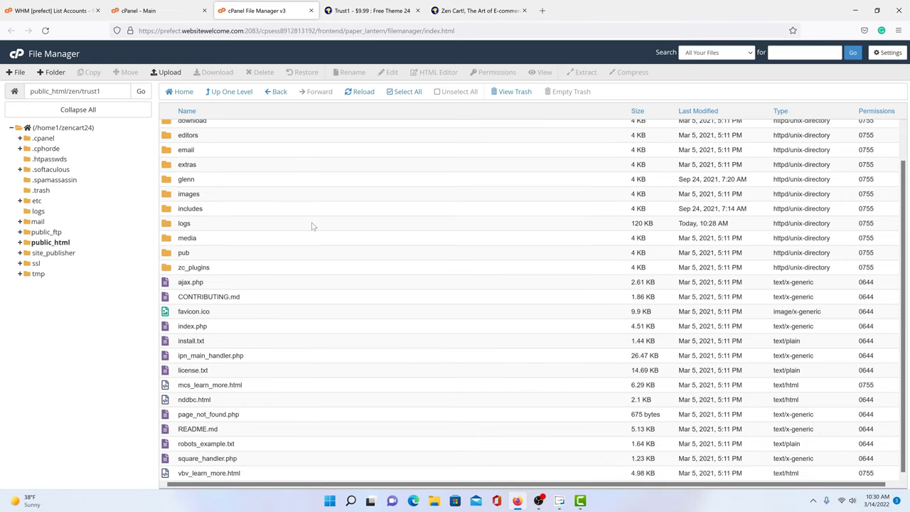
pyautogui.scroll(2, 316, 224)
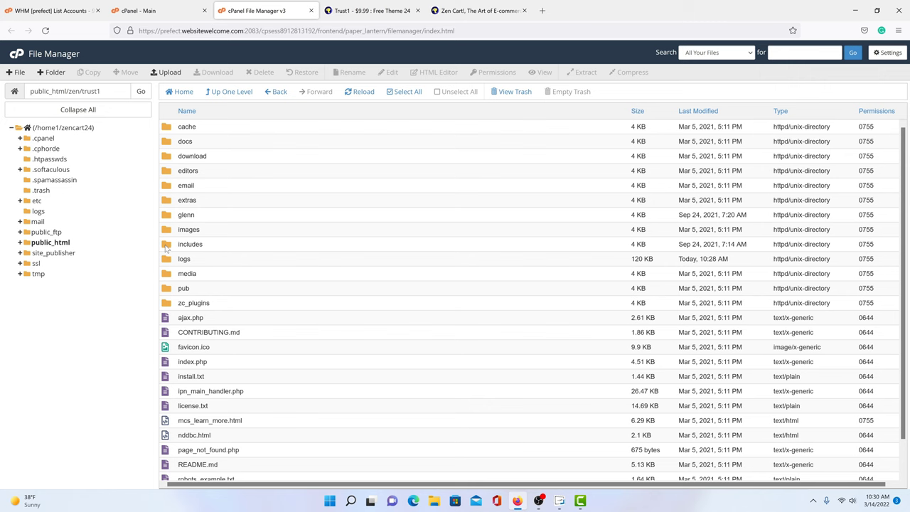
pyautogui.doubleClick(167, 244)
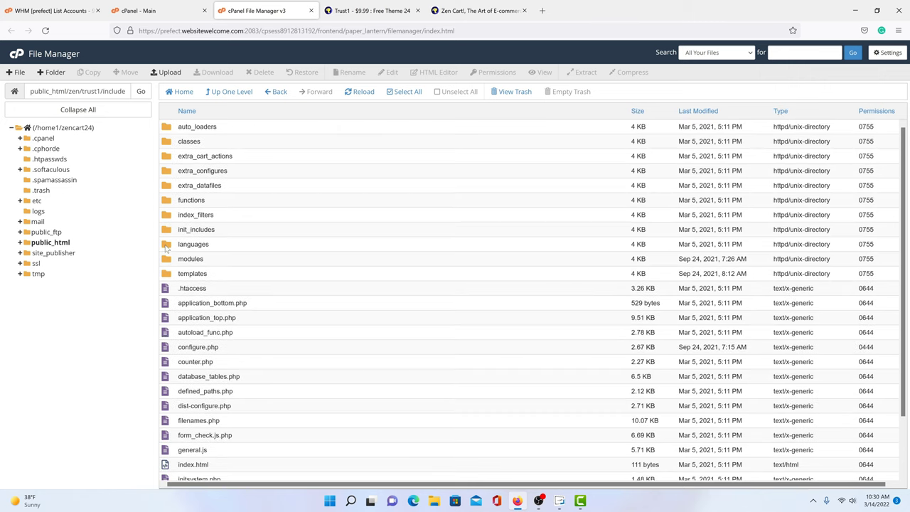
pyautogui.doubleClick(166, 276)
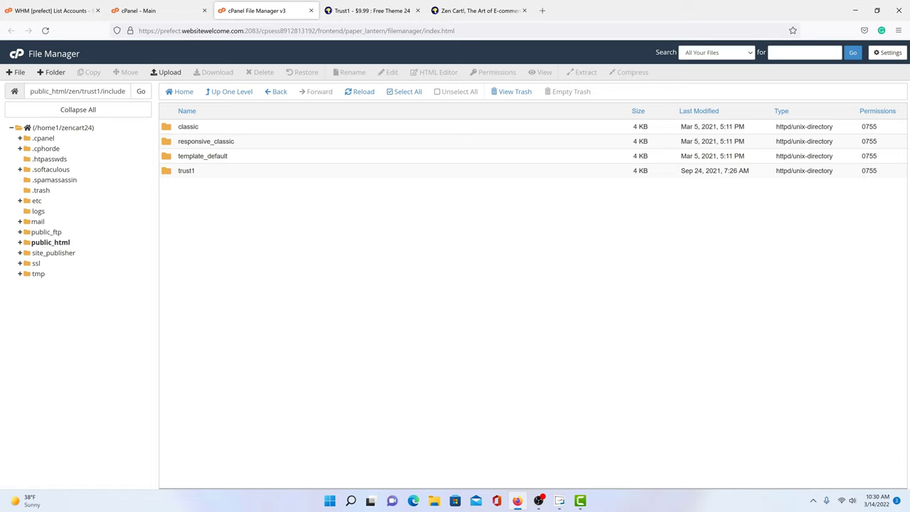
pyautogui.moveTo(203, 156)
pyautogui.mouseDown()
pyautogui.moveTo(212, 171)
pyautogui.moveTo(205, 130)
pyautogui.moveTo(211, 171)
pyautogui.mouseUp()
pyautogui.doubleClick(165, 171)
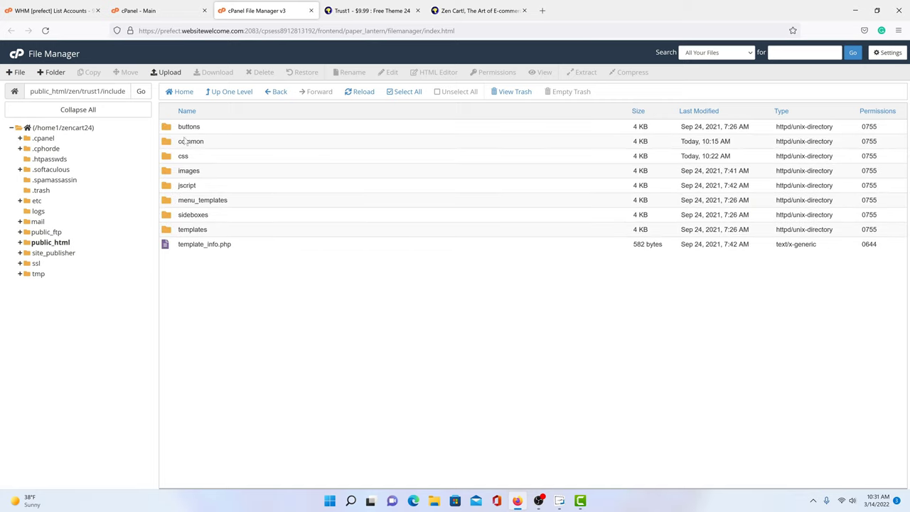
# Step: Open tpl_header.php from the template's common folder in the code editor
pyautogui.doubleClick(168, 141)
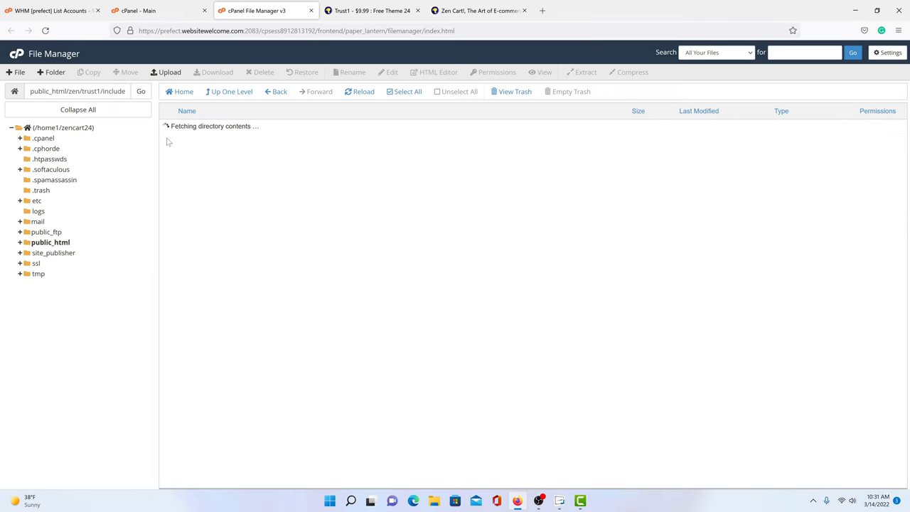
pyautogui.click(200, 185)
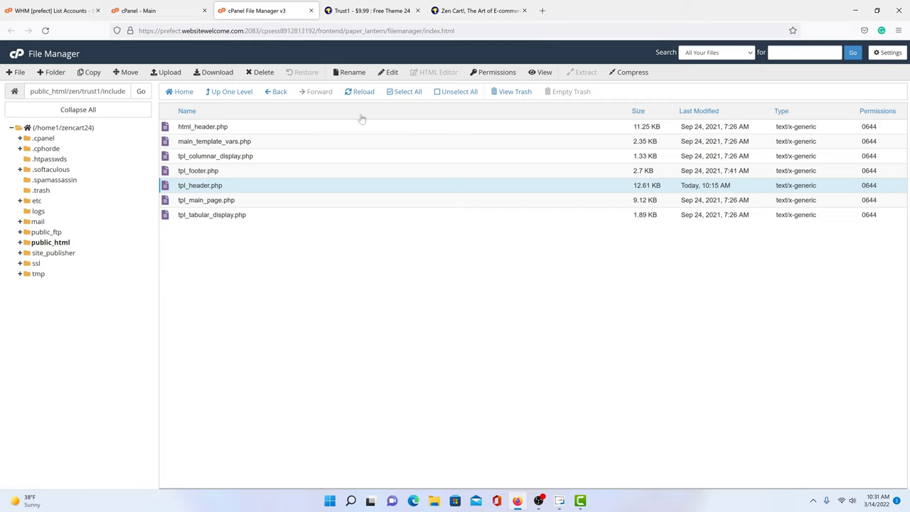
pyautogui.click(391, 74)
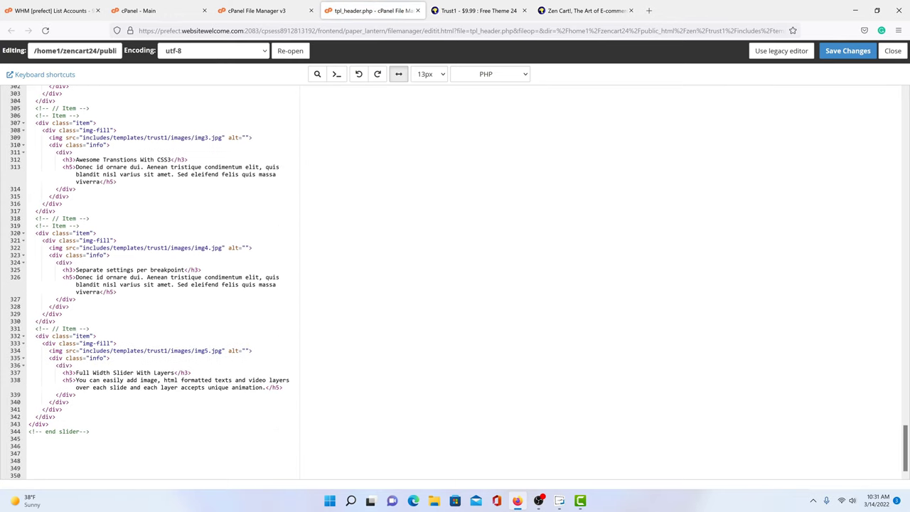
# Step: Locate the slider code in tpl_header.php and examine where the block begins, at the "start slider" comment
pyautogui.scroll(10, 456, 284)
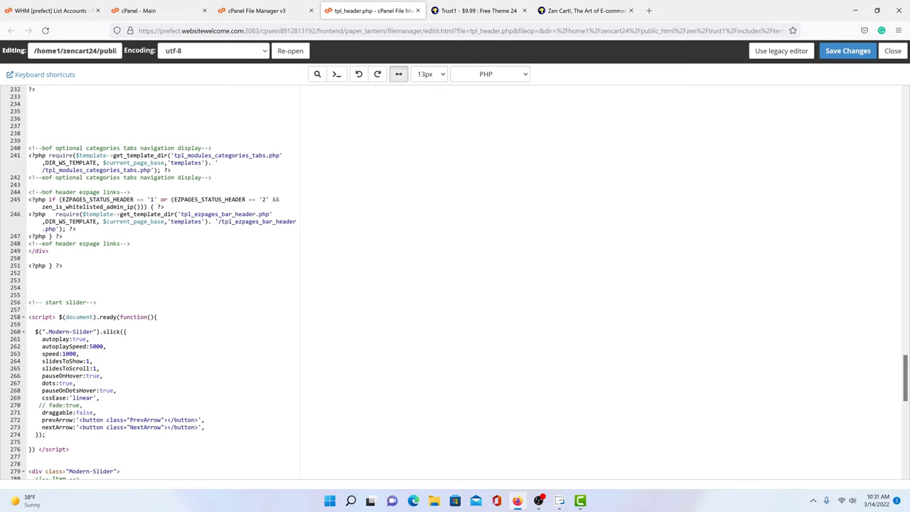
pyautogui.scroll(-2, 455, 285)
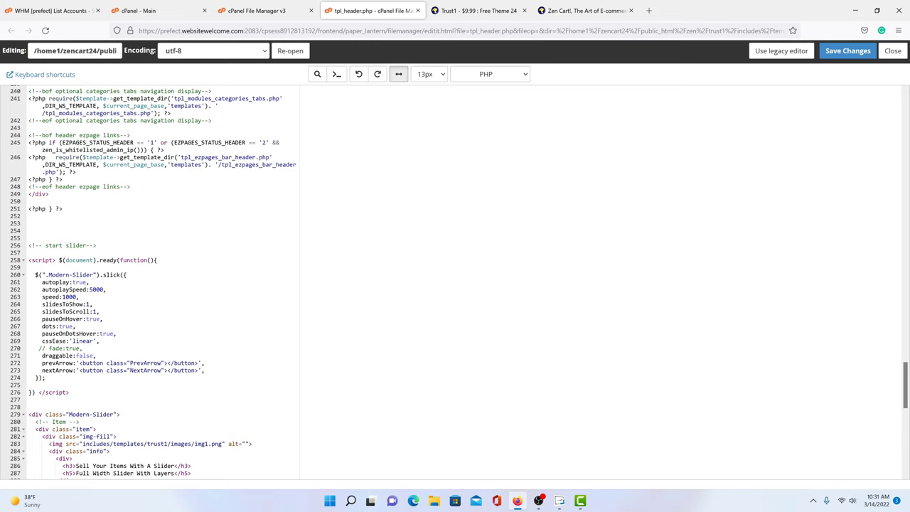
pyautogui.click(97, 246)
pyautogui.moveTo(96, 245); pyautogui.dragTo(29, 246)
pyautogui.click(97, 245)
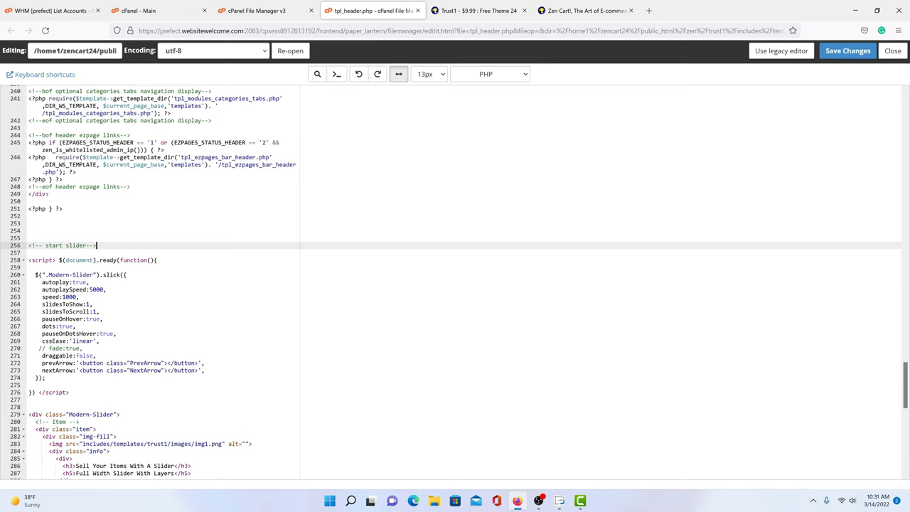
pyautogui.scroll(-4, 455, 284)
pyautogui.scroll(6, 455, 285)
pyautogui.click(28, 310)
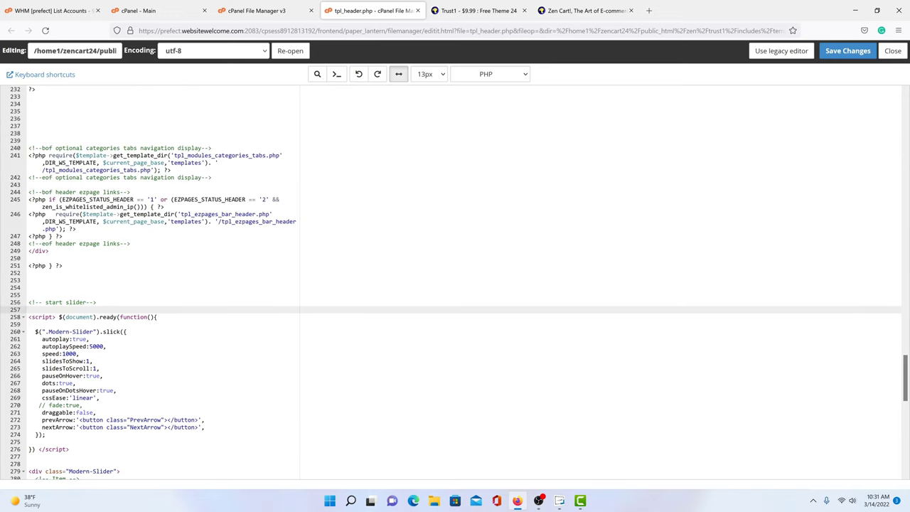
pyautogui.click(28, 302)
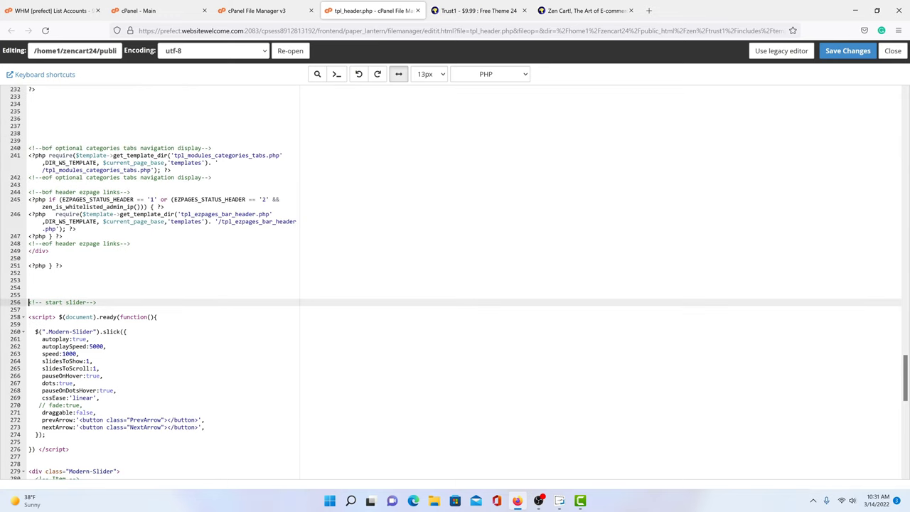
pyautogui.moveTo(28, 302); pyautogui.dragTo(29, 476)
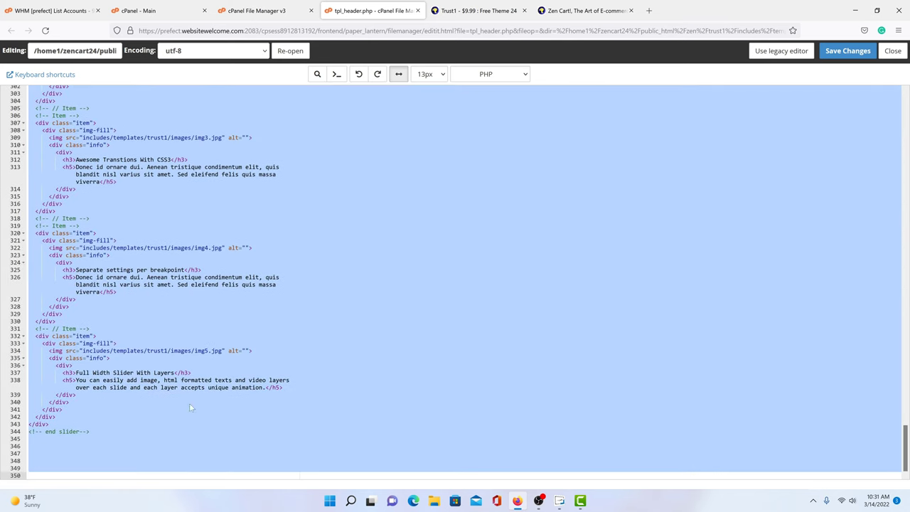
pyautogui.rightClick(343, 251)
pyautogui.click(382, 264)
pyautogui.scroll(6, 382, 265)
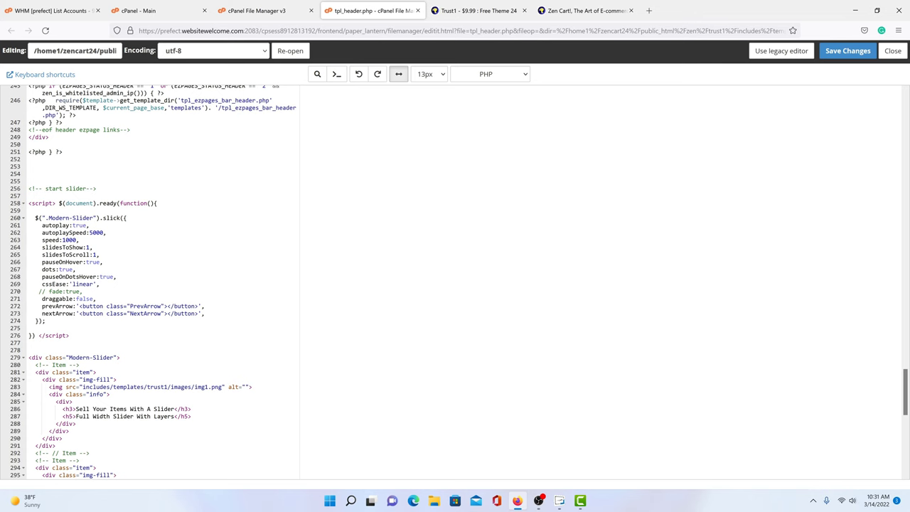
# Step: Cut the code from the "start slider" comment to the end of the file and paste it back in the same place
pyautogui.moveTo(27, 189); pyautogui.dragTo(28, 478)
pyautogui.rightClick(257, 226)
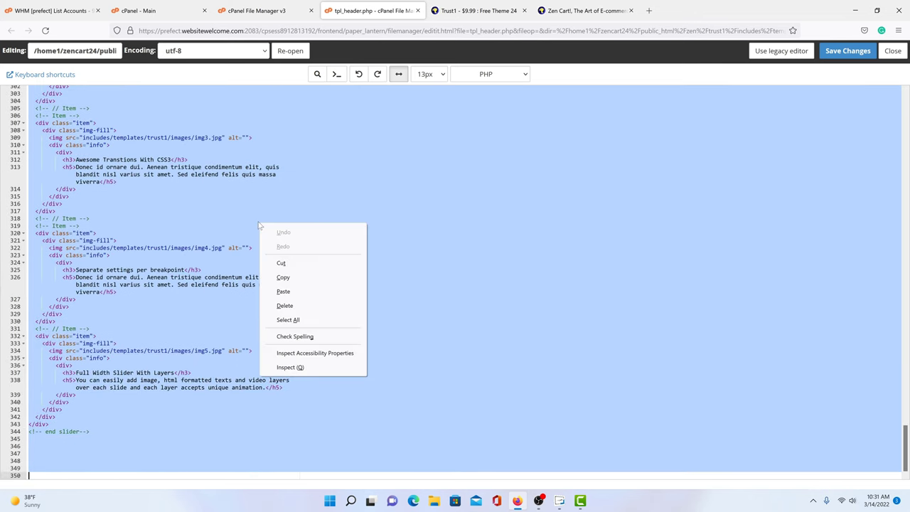
pyautogui.click(285, 277)
pyautogui.press('Delete')
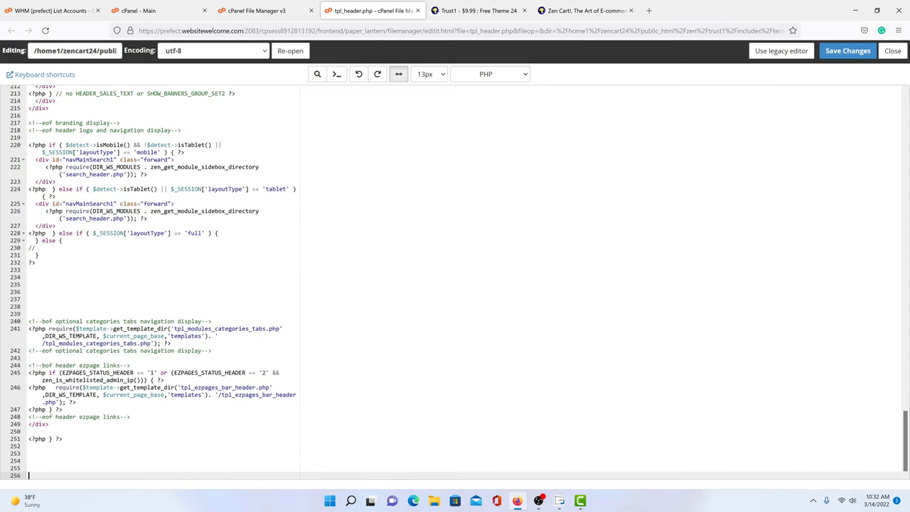
pyautogui.rightClick(62, 319)
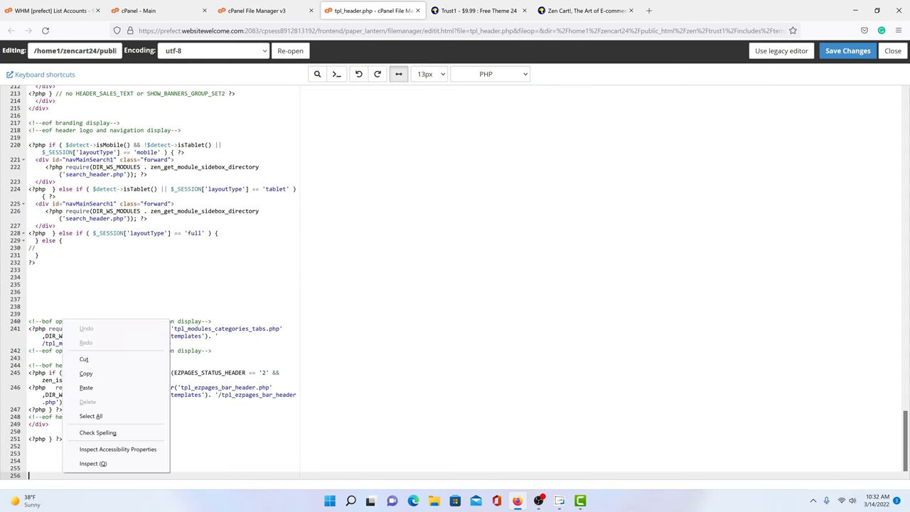
pyautogui.click(79, 388)
pyautogui.scroll(15, 164, 277)
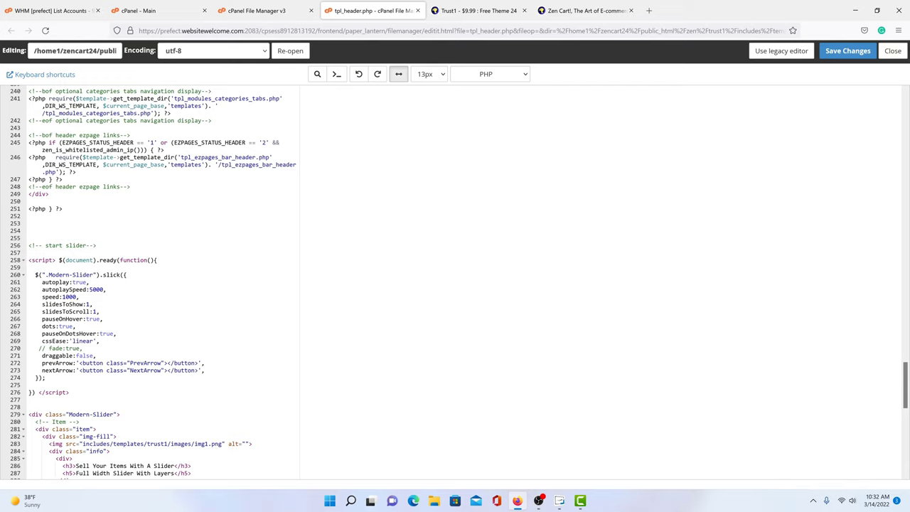
# Step: Examine the slider's autoplay:true setting and compare it with the slider running on the demo store
pyautogui.scroll(-2, 163, 277)
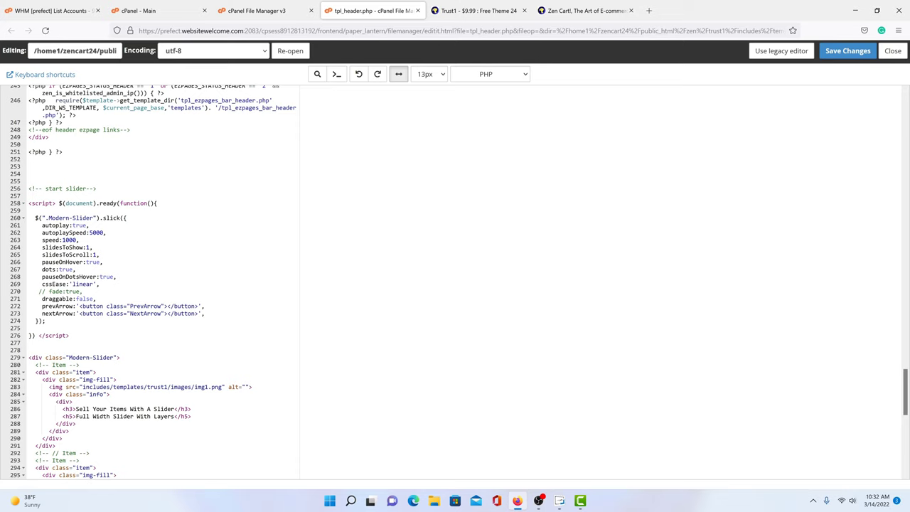
pyautogui.moveTo(89, 226); pyautogui.dragTo(42, 226)
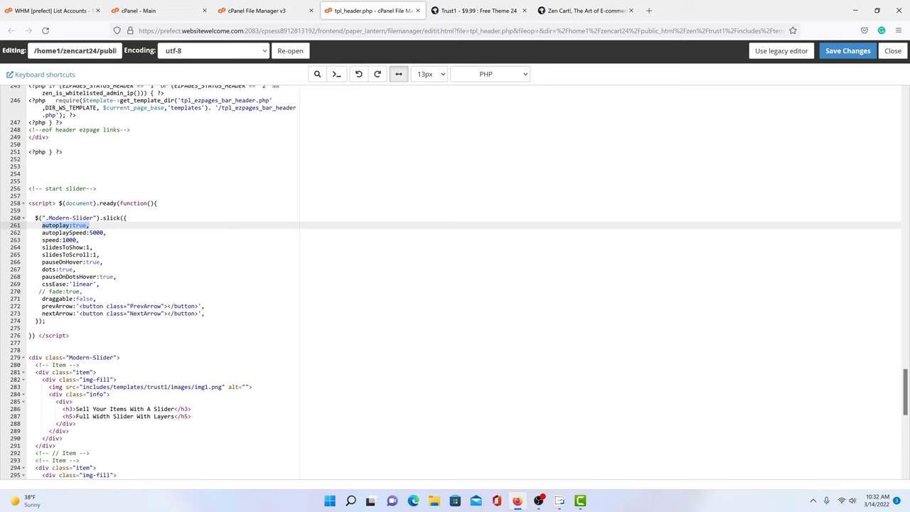
pyautogui.press('Right')
pyautogui.moveTo(90, 225); pyautogui.dragTo(40, 225)
pyautogui.click(568, 20)
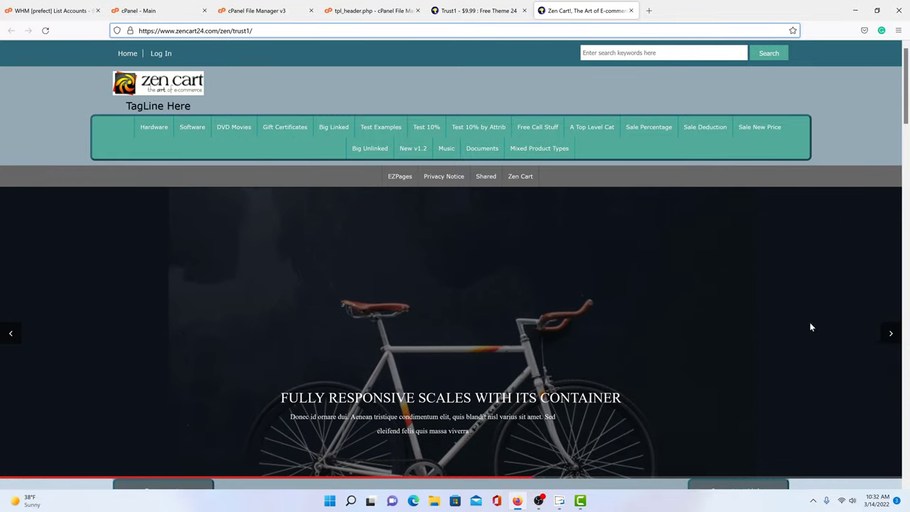
# Step: Examine the slider's autoplaySpeed setting in tpl_header.php and compare it with the slide timing on the demo store
pyautogui.click(389, 16)
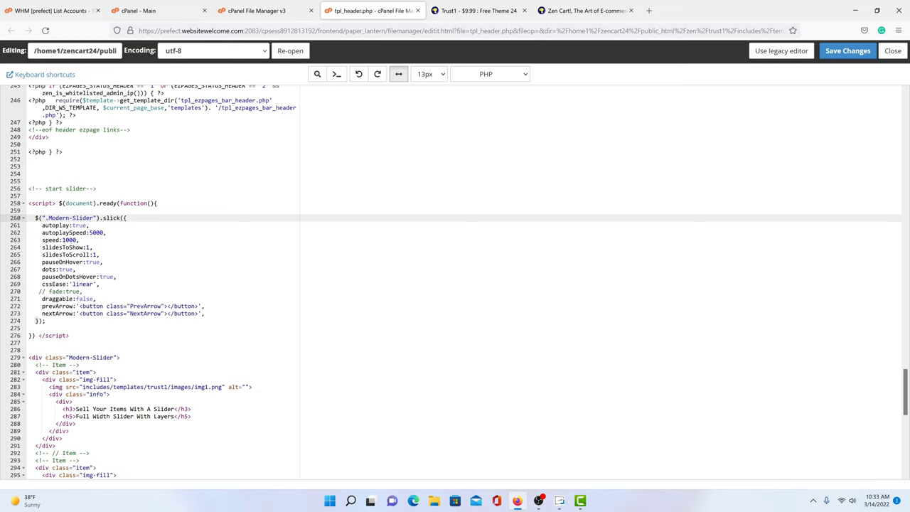
pyautogui.moveTo(107, 232); pyautogui.dragTo(38, 233)
pyautogui.click(93, 247)
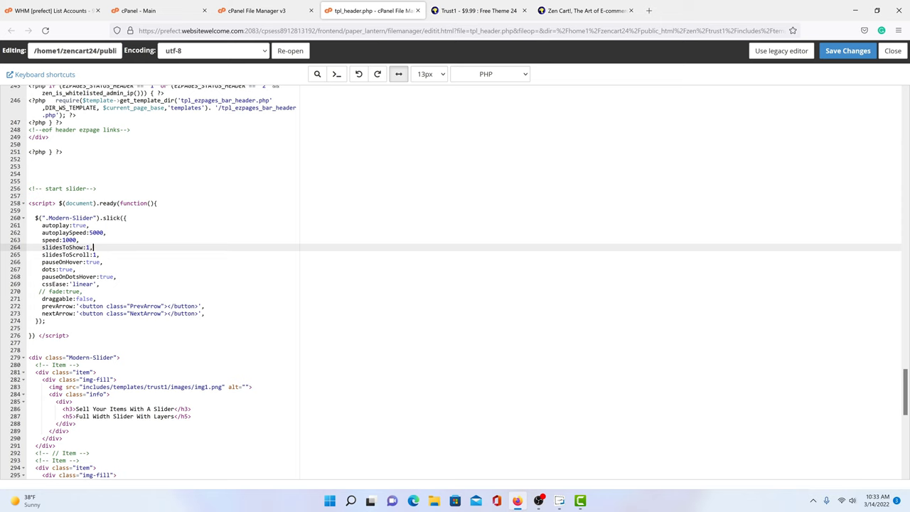
pyautogui.click(556, 11)
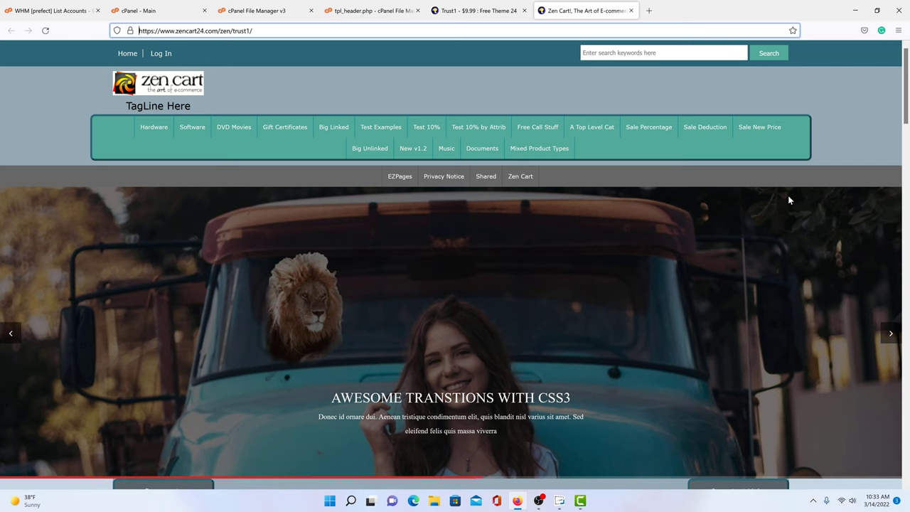
# Step: Set the slider's autoplaySpeed to 1000 in tpl_header.php, save the file and reload the demo store
pyautogui.click(380, 10)
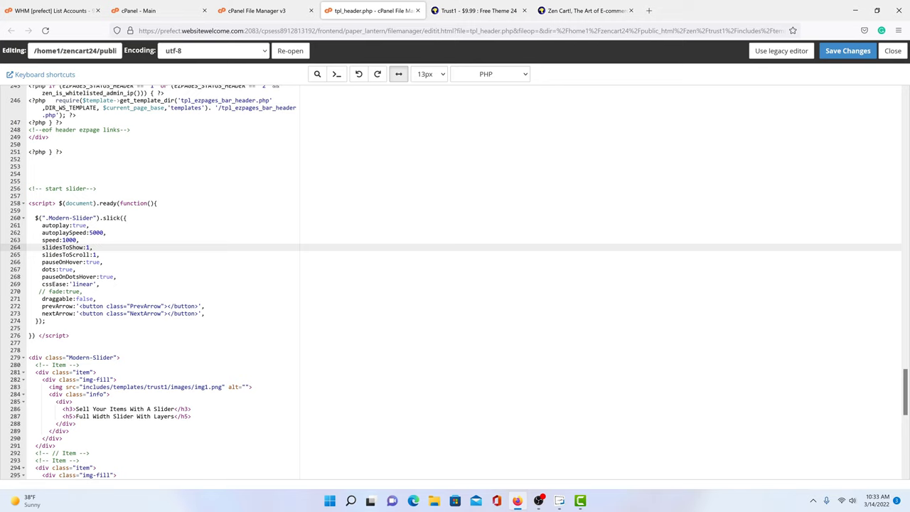
pyautogui.click(92, 233)
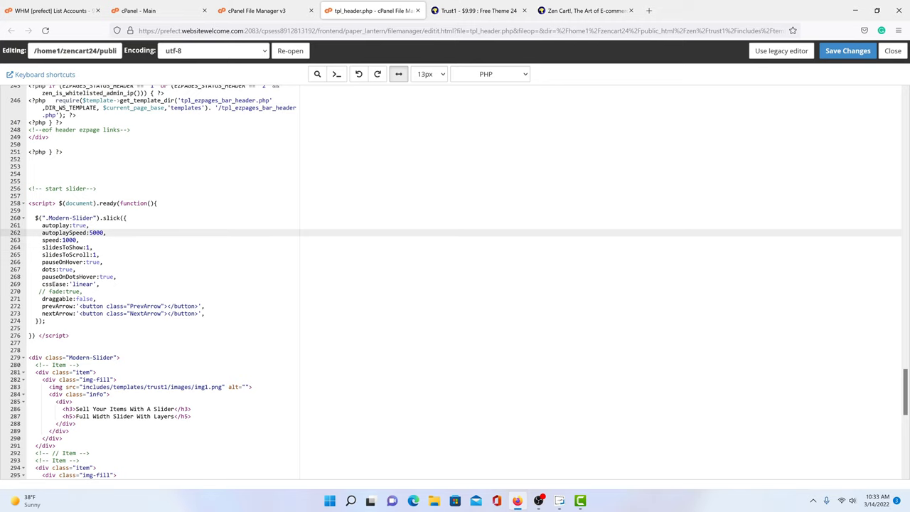
pyautogui.press('BackSpace')
pyautogui.write('1')
pyautogui.click(846, 51)
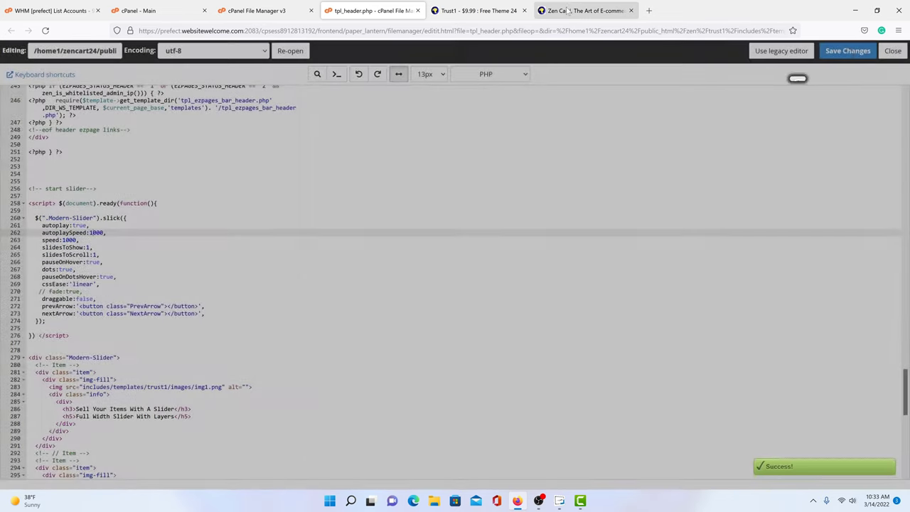
pyautogui.click(568, 10)
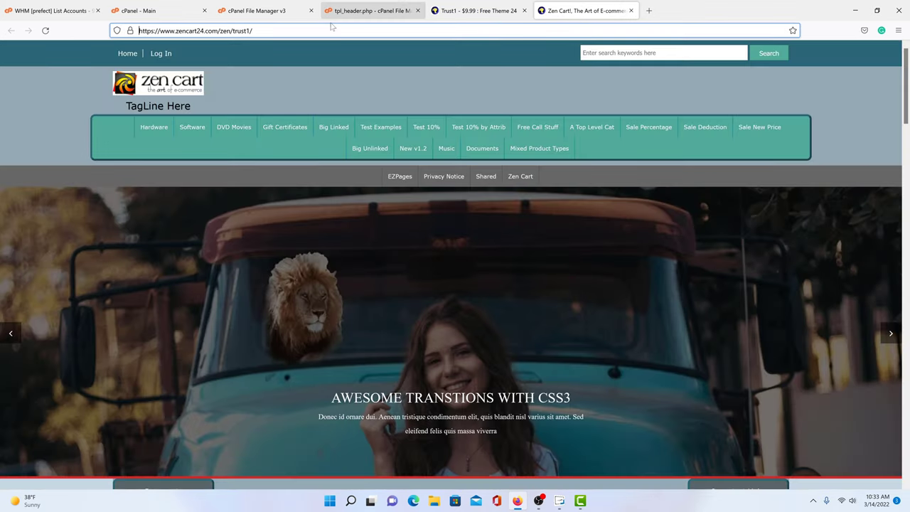
pyautogui.click(45, 31)
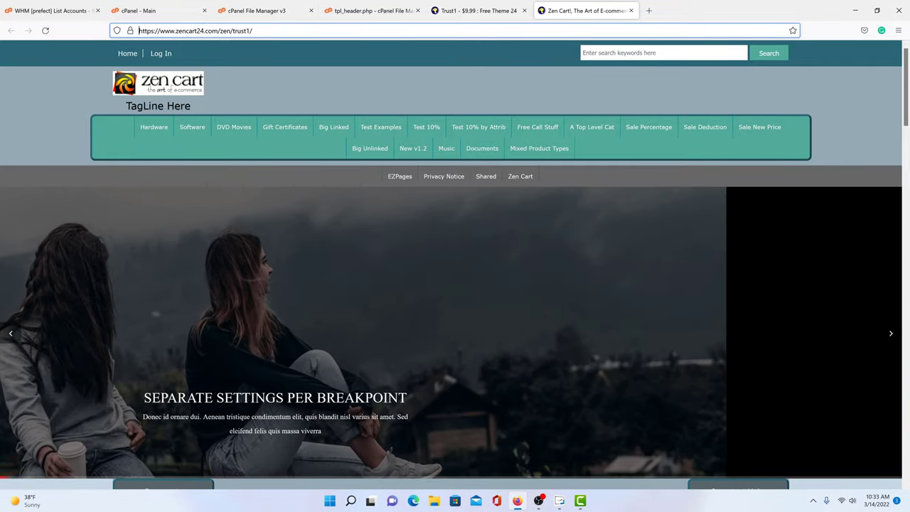
# Step: Set autoplaySpeed back to 5000, save tpl_header.php and reload the demo store to check the slider
pyautogui.click(369, 11)
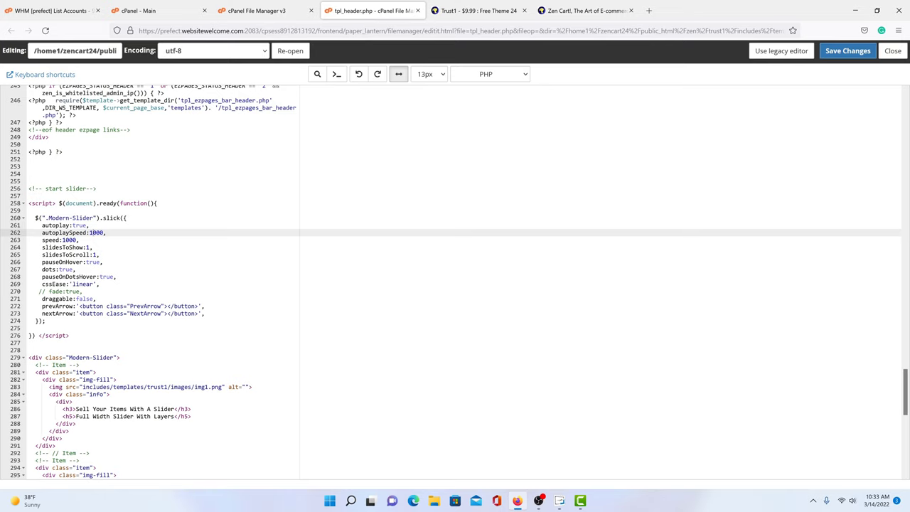
pyautogui.click(92, 232)
pyautogui.press('BackSpace')
pyautogui.write('5')
pyautogui.click(848, 50)
pyautogui.click(575, 11)
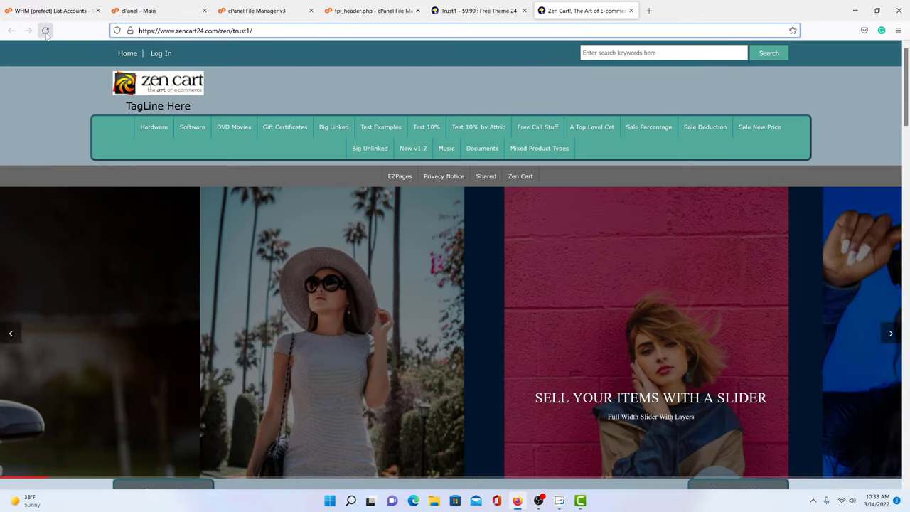
pyautogui.click(45, 31)
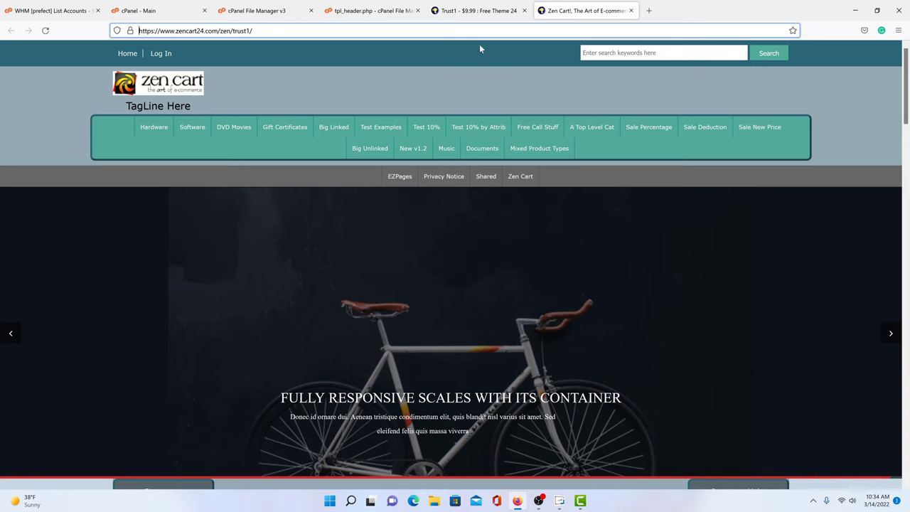
# Step: Examine the slider's speed setting, below autoplaySpeed, and compare it with the slide transitions on the demo store
pyautogui.click(371, 9)
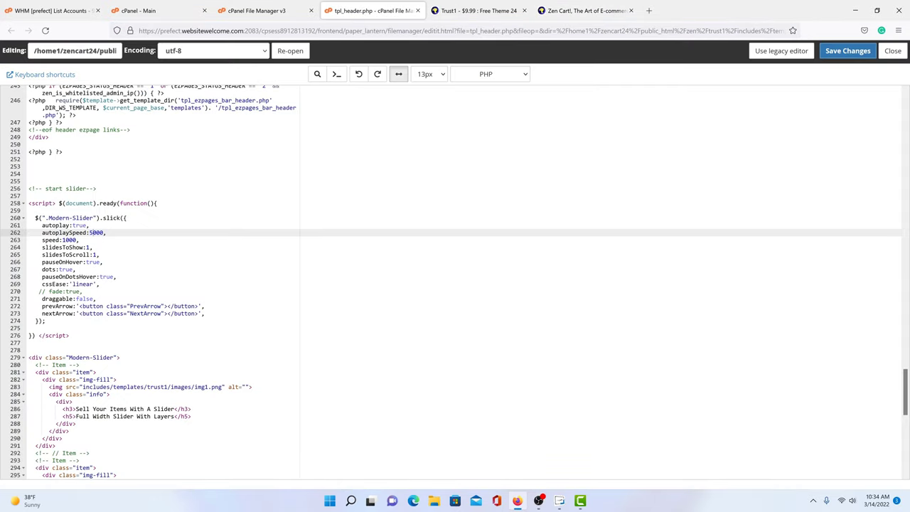
pyautogui.press('Down')
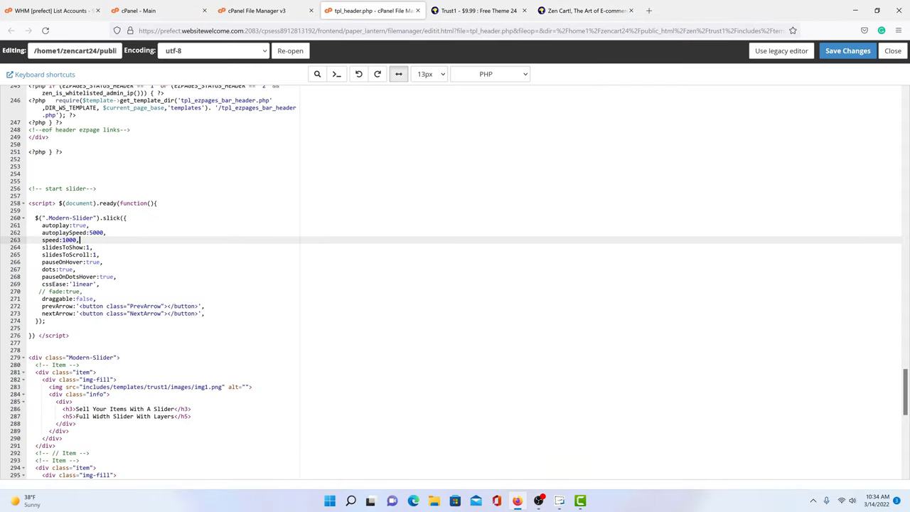
pyautogui.hotkey('shift', 'Home')
pyautogui.click(583, 10)
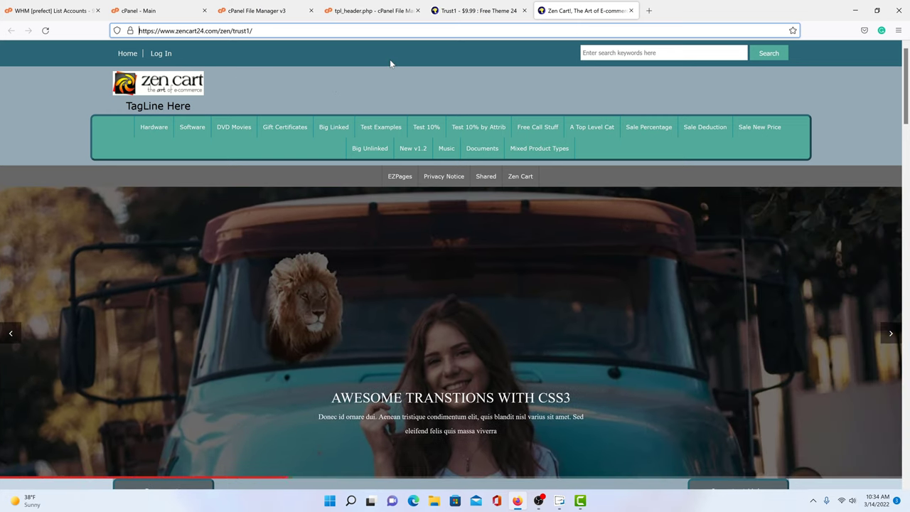
# Step: Set the slider's speed to 10, save tpl_header.php and reload the demo store to watch the transition
pyautogui.click(383, 11)
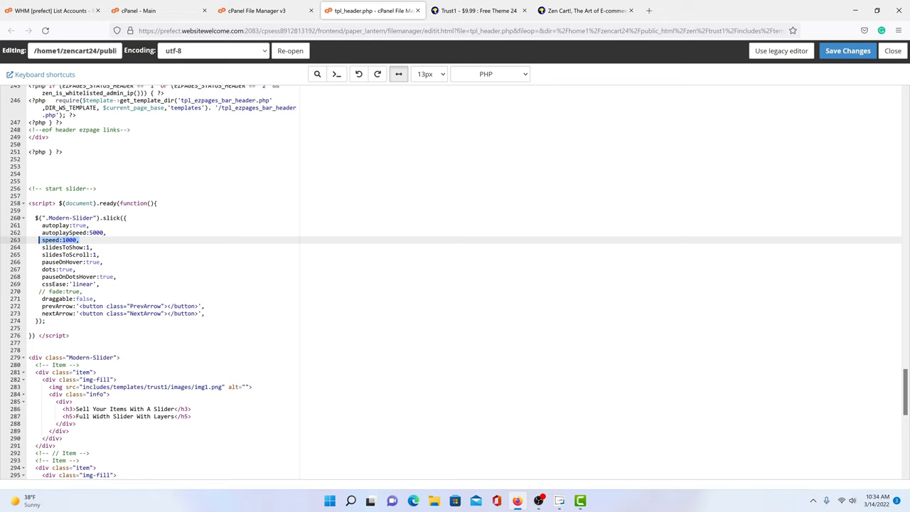
pyautogui.click(74, 240)
pyautogui.press('BackSpace')
pyautogui.press('BackSpace')
pyautogui.click(847, 52)
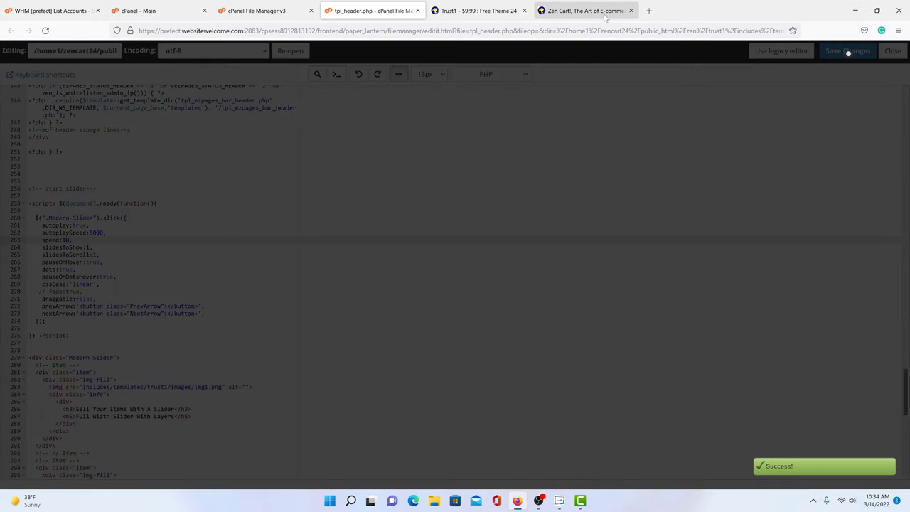
pyautogui.click(568, 16)
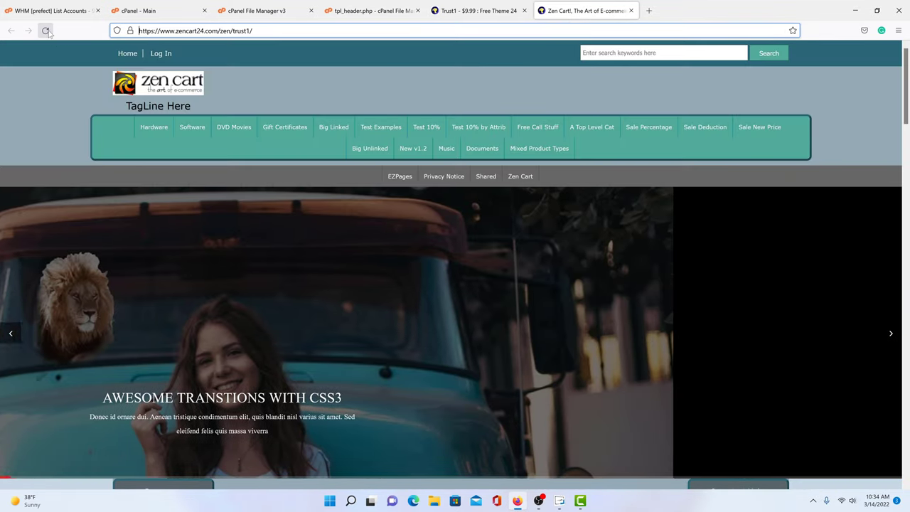
pyautogui.click(44, 31)
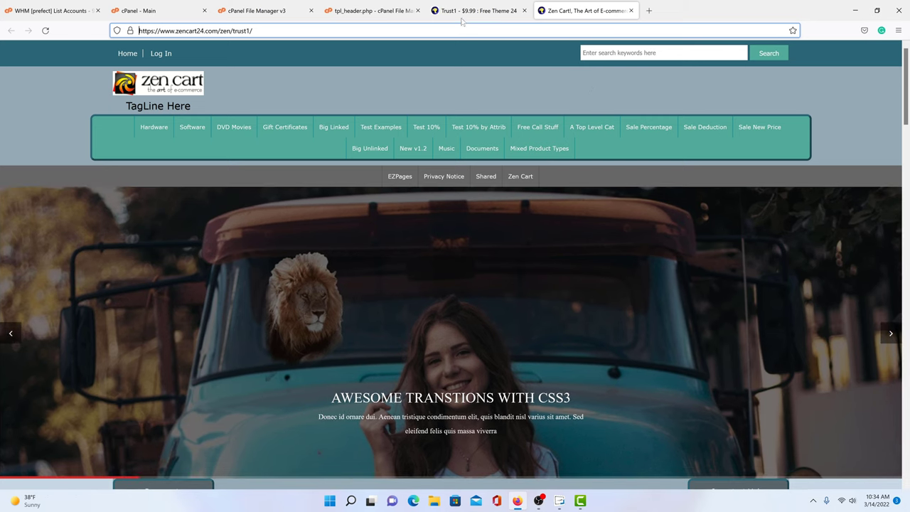
# Step: Set the slider's speed to 9000, save tpl_header.php and reload the demo store to watch the transition
pyautogui.click(372, 11)
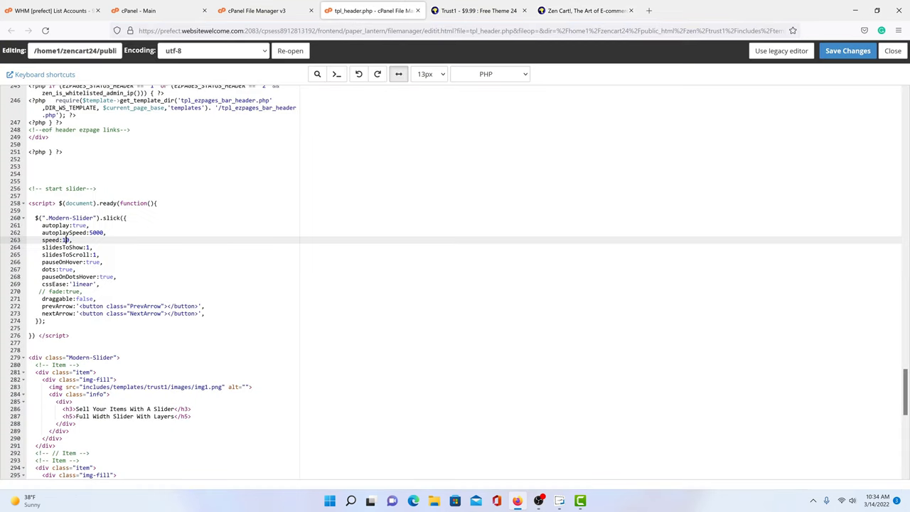
pyautogui.write('00')
pyautogui.press('Left')
pyautogui.press('Left')
pyautogui.press('Left')
pyautogui.press('BackSpace')
pyautogui.write('9')
pyautogui.click(838, 53)
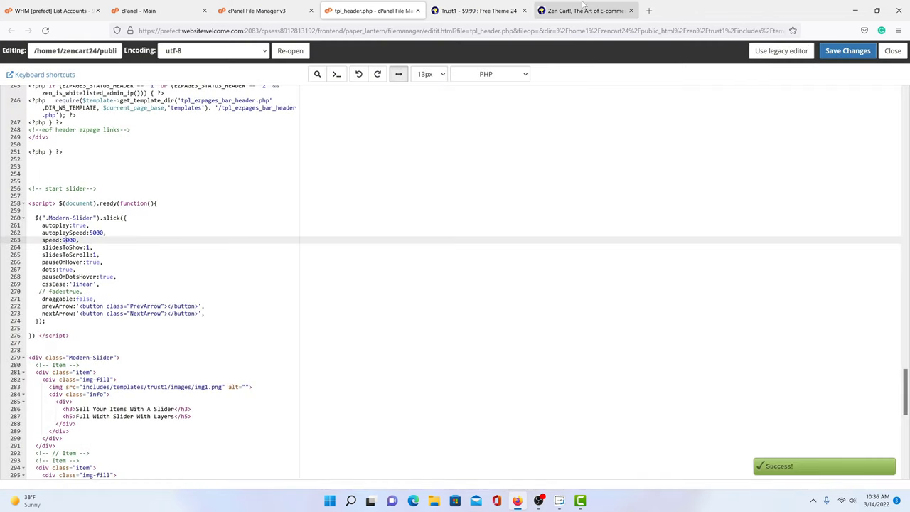
pyautogui.click(576, 9)
pyautogui.click(45, 29)
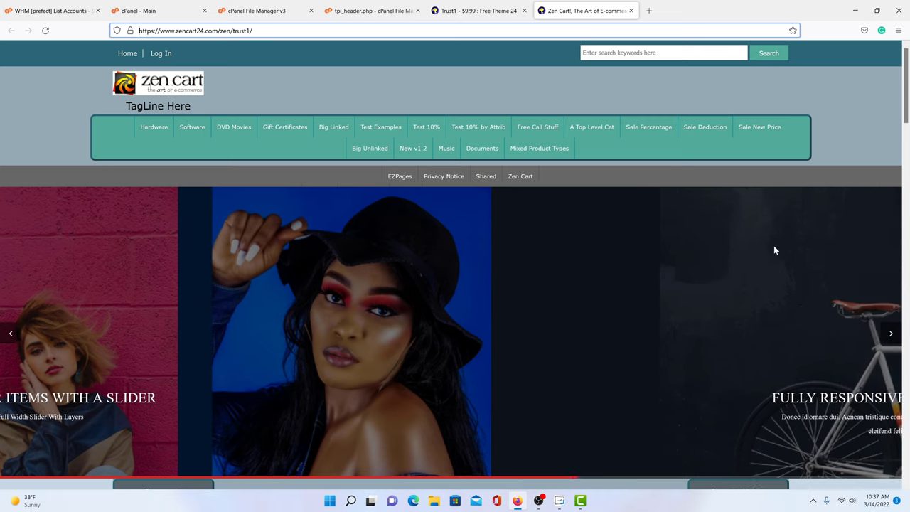
# Step: Set the slider's speed back to 1000, save tpl_header.php and reload the demo store
pyautogui.click(371, 11)
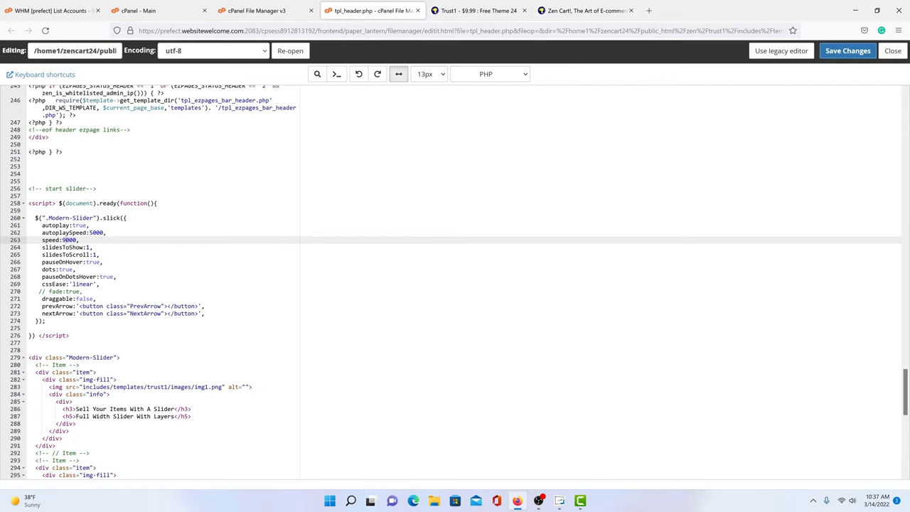
pyautogui.click(65, 240)
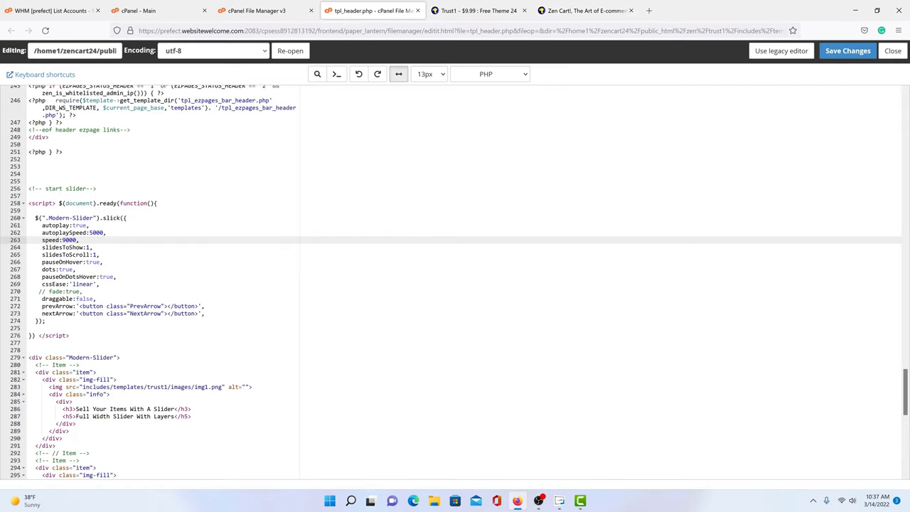
pyautogui.press('BackSpace')
pyautogui.write('1')
pyautogui.click(848, 50)
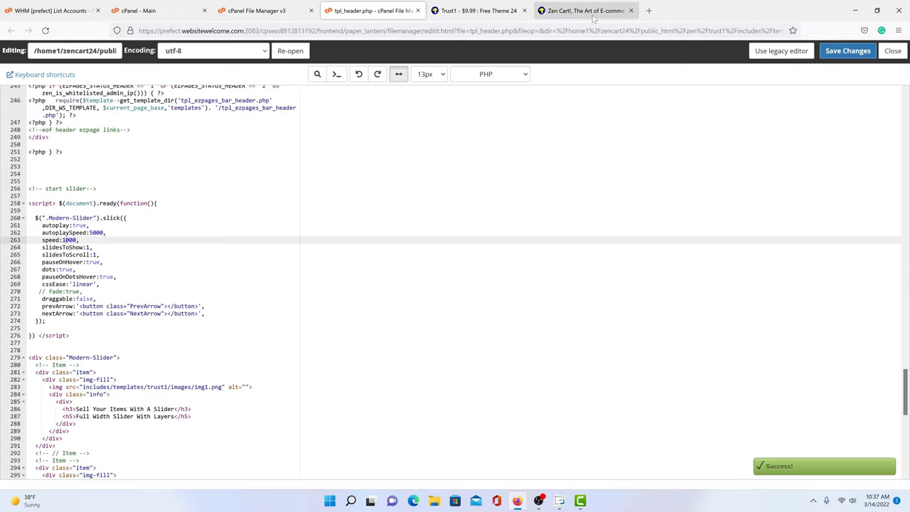
pyautogui.click(594, 14)
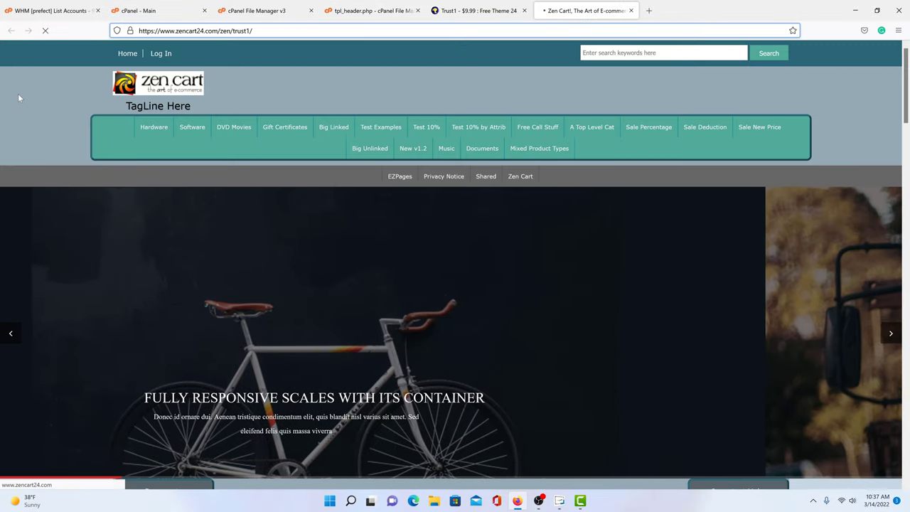
pyautogui.press('F5')
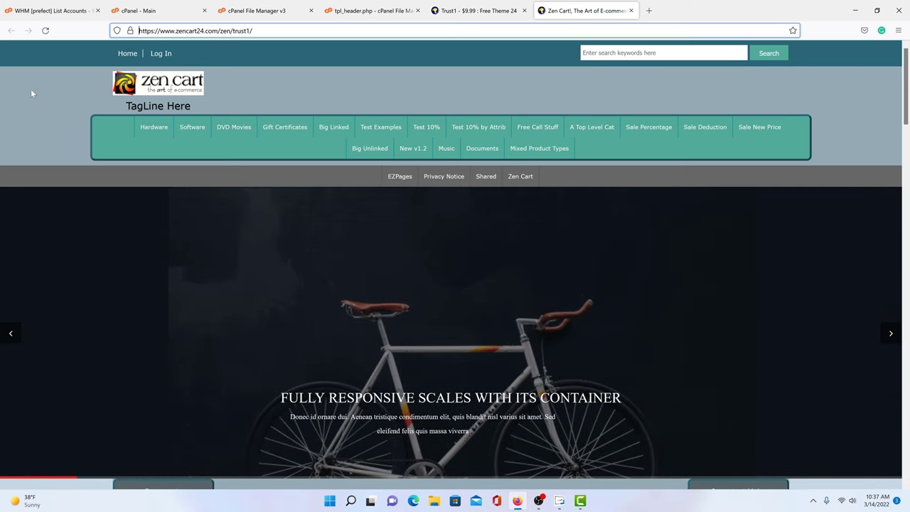
# Step: Examine the slidesToShow, slidesToScroll and pauseOnHover settings, and check pausing on hover on the demo store's slider
pyautogui.click(370, 11)
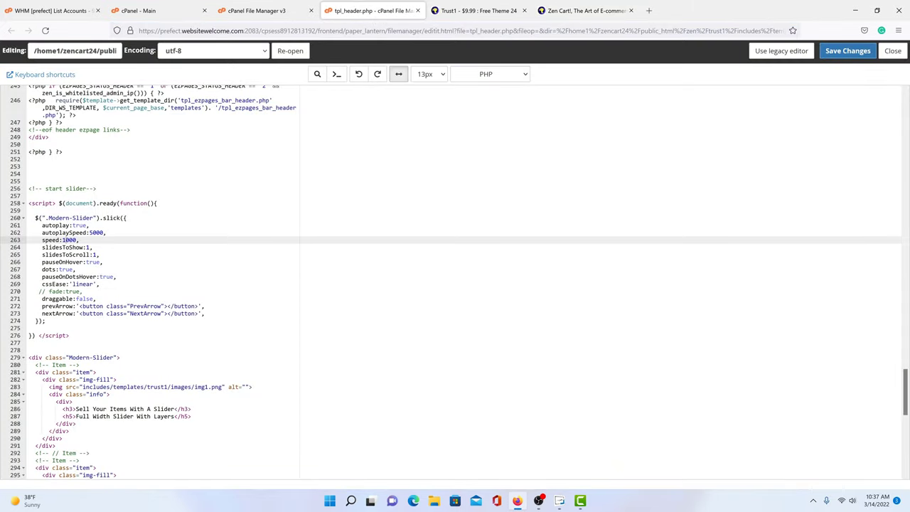
pyautogui.scroll(-3, 455, 284)
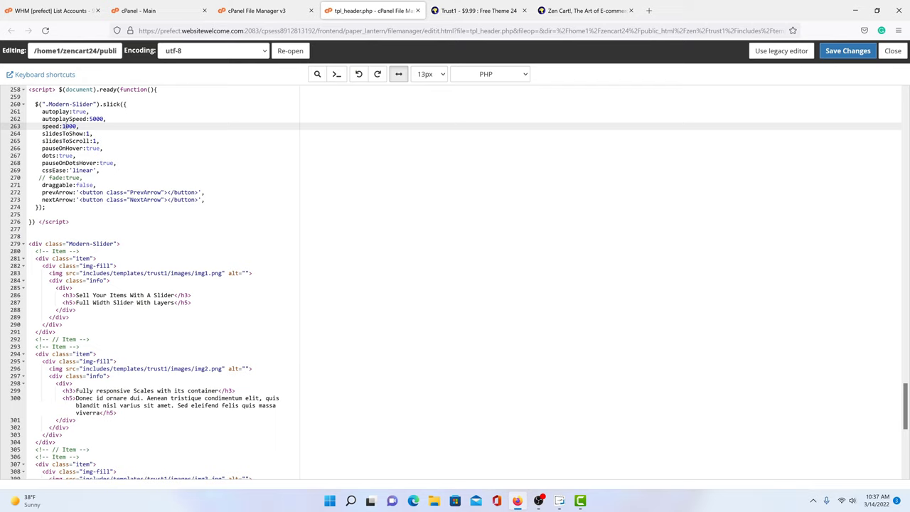
pyautogui.click(104, 148)
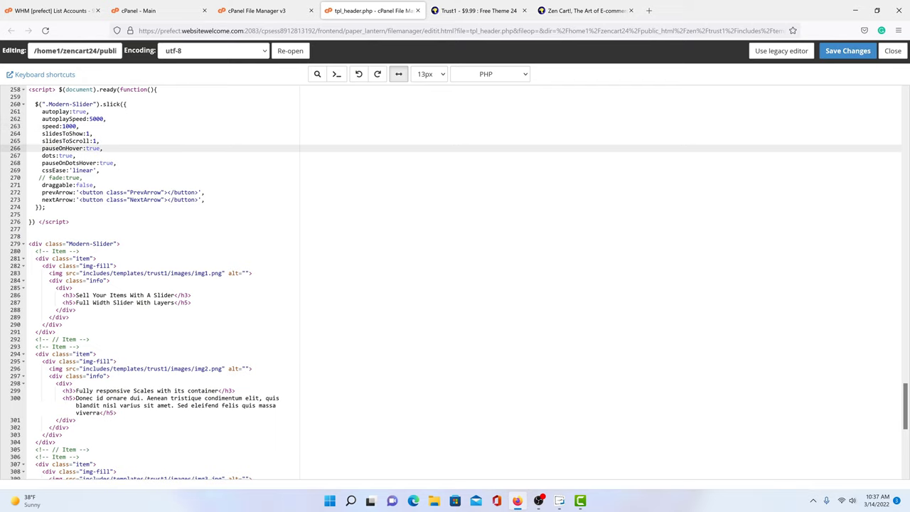
pyautogui.click(93, 133)
pyautogui.click(100, 141)
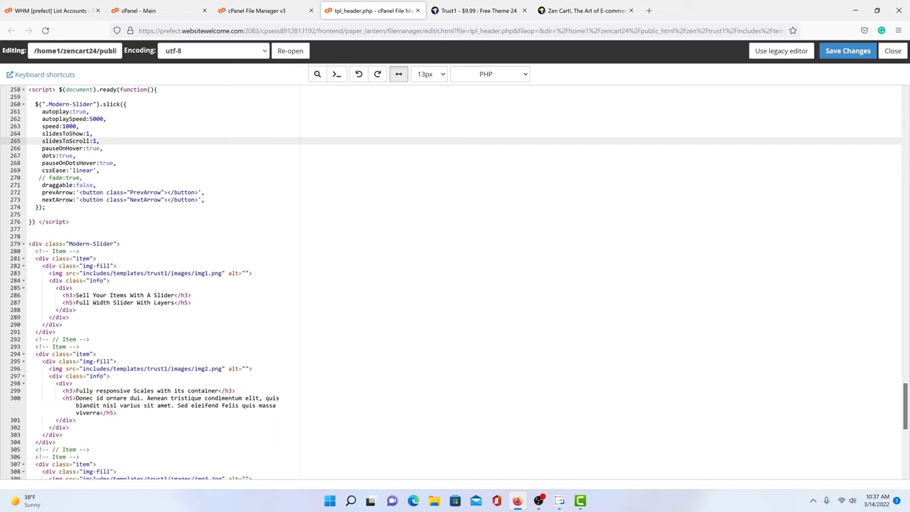
pyautogui.moveTo(104, 147); pyautogui.dragTo(39, 148)
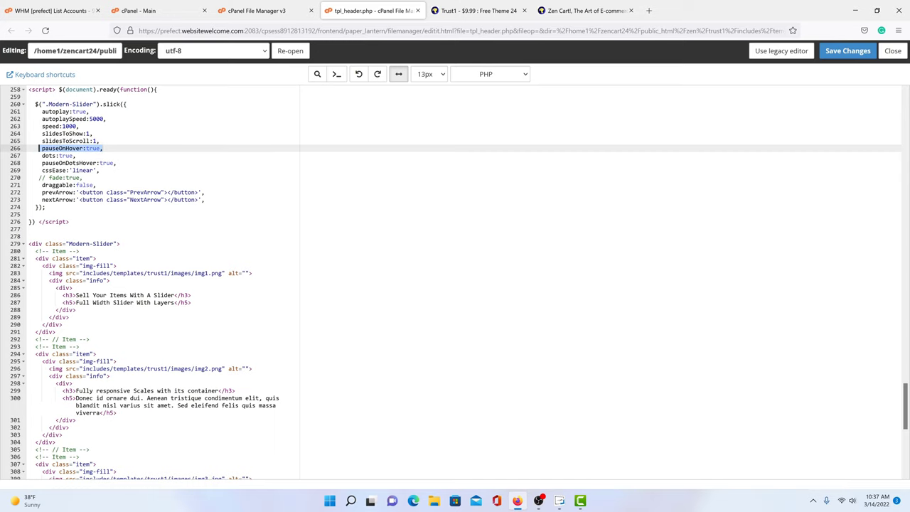
pyautogui.click(104, 148)
pyautogui.click(600, 13)
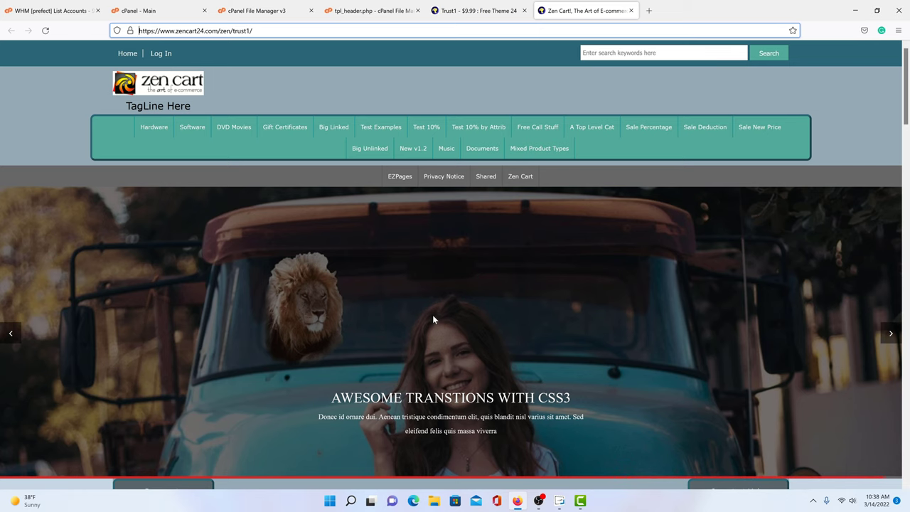
# Step: Examine the first slide item's image path and info block in the Modern-Slider markup of tpl_header.php
pyautogui.click(367, 12)
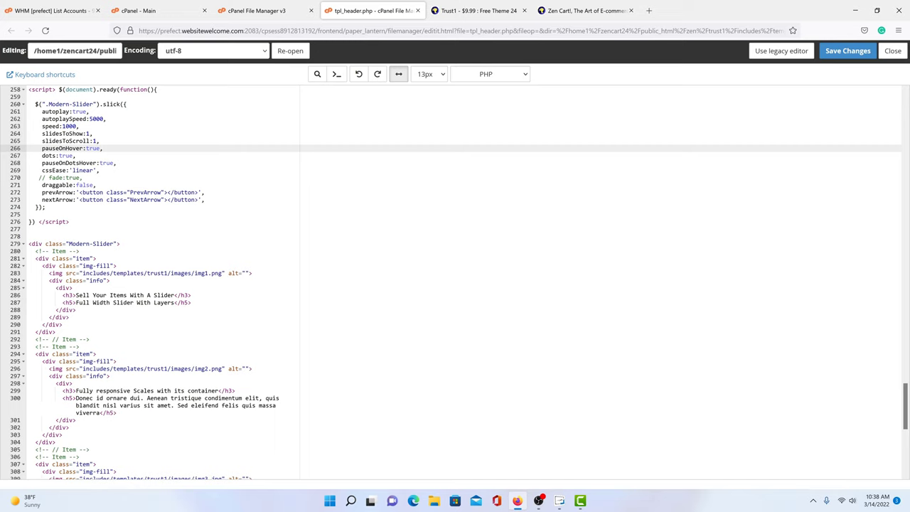
pyautogui.scroll(-2, 455, 285)
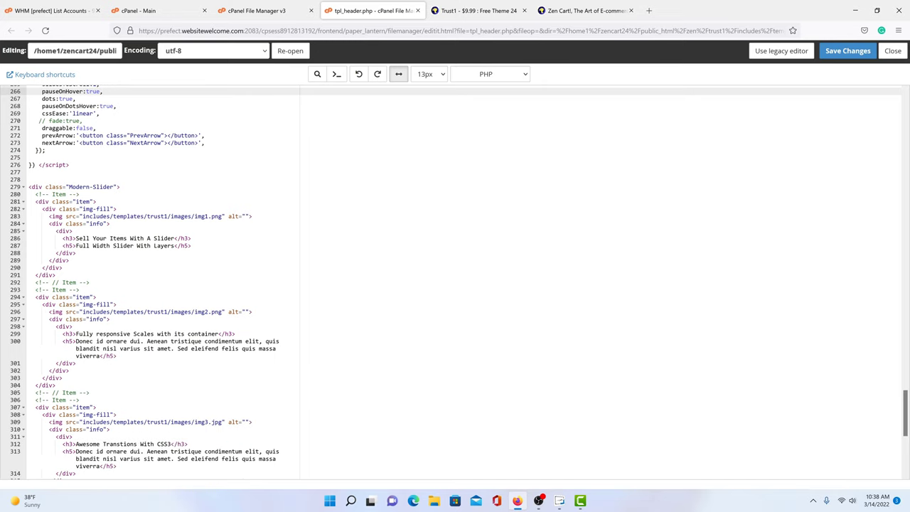
pyautogui.scroll(-2, 455, 284)
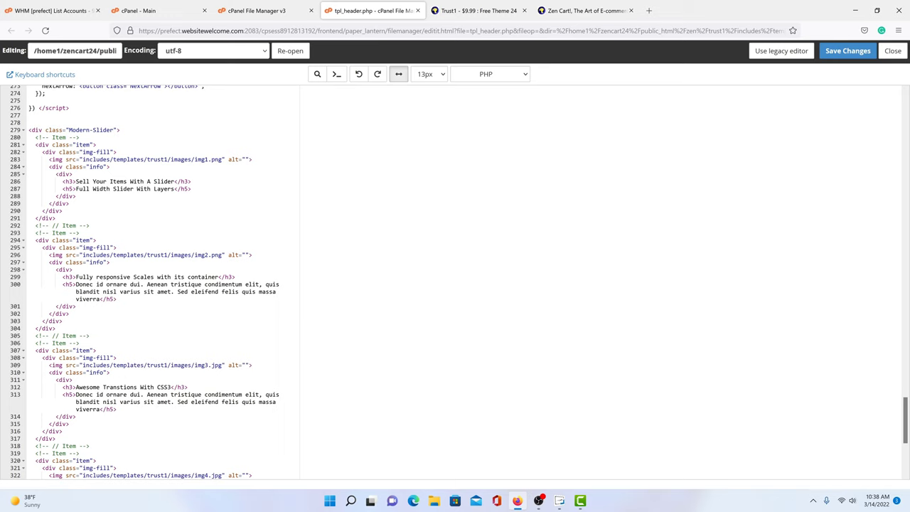
pyautogui.moveTo(222, 160); pyautogui.dragTo(85, 160)
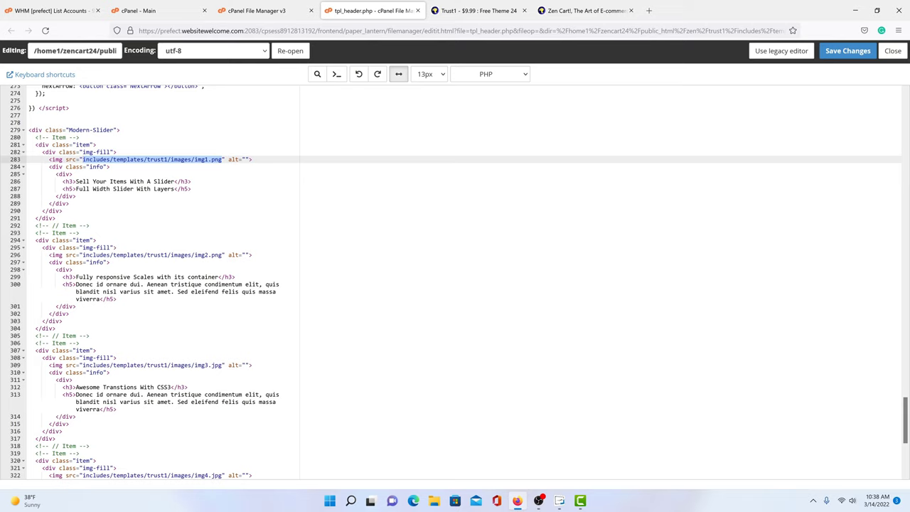
pyautogui.click(192, 188)
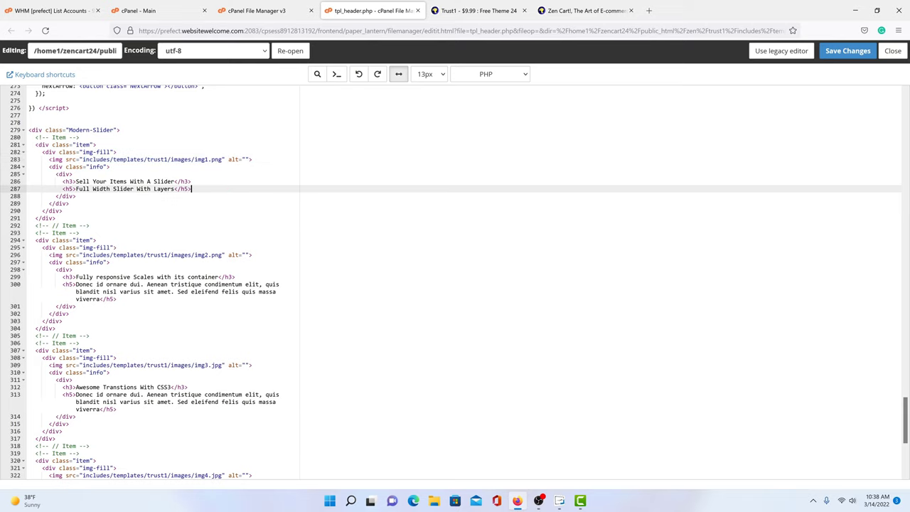
pyautogui.click(110, 166)
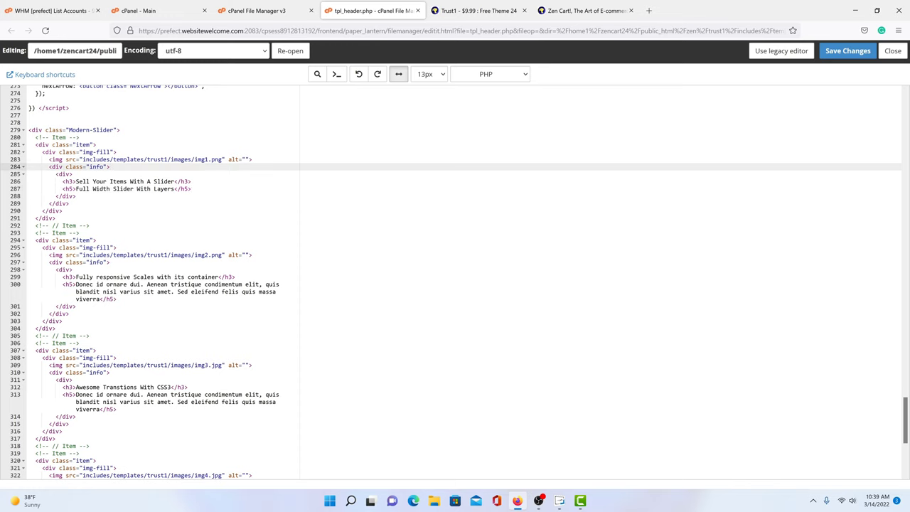
# Step: Change the first slide's h3 heading to "New text", save tpl_header.php and reload the demo store
pyautogui.moveTo(176, 182); pyautogui.dragTo(76, 182)
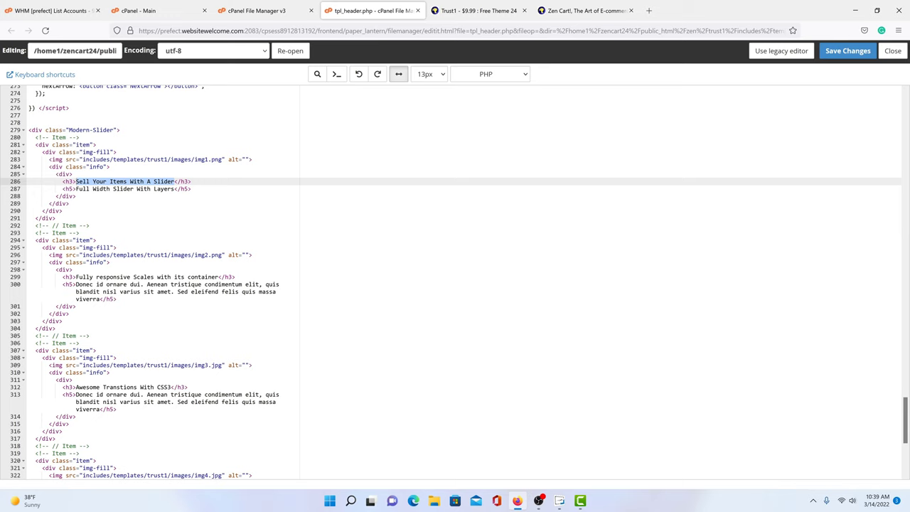
pyautogui.write('New t')
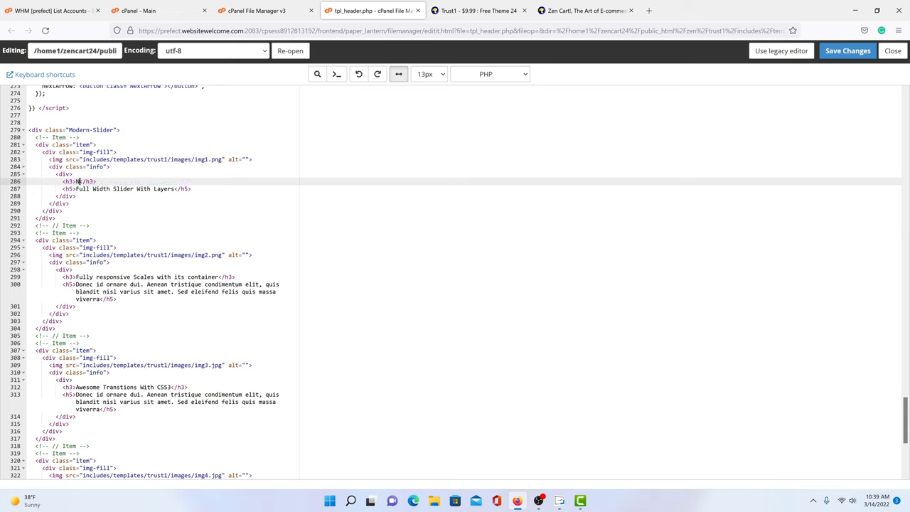
pyautogui.write('ext')
pyautogui.click(855, 51)
pyautogui.click(581, 12)
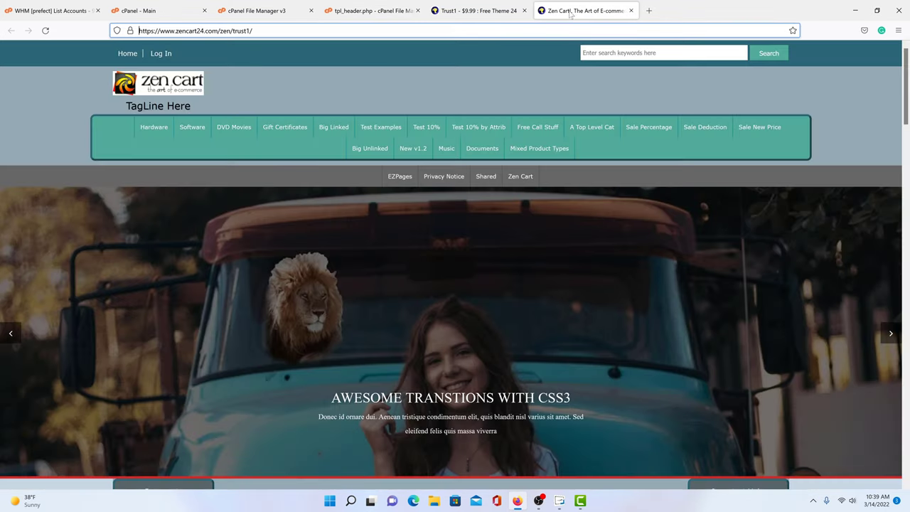
pyautogui.click(45, 31)
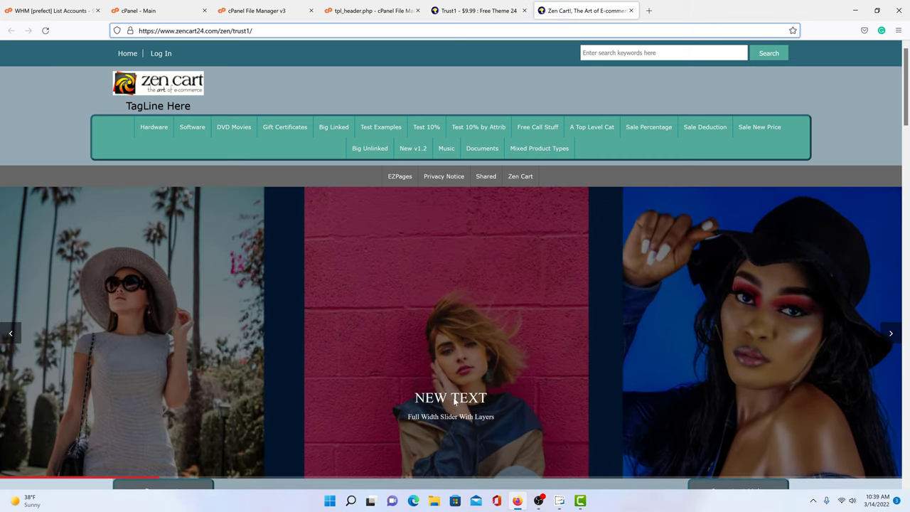
# Step: Compare the first slide's h3 and h5 lines with the demo store, and review the other slide items down to the end slider comment
pyautogui.click(348, 11)
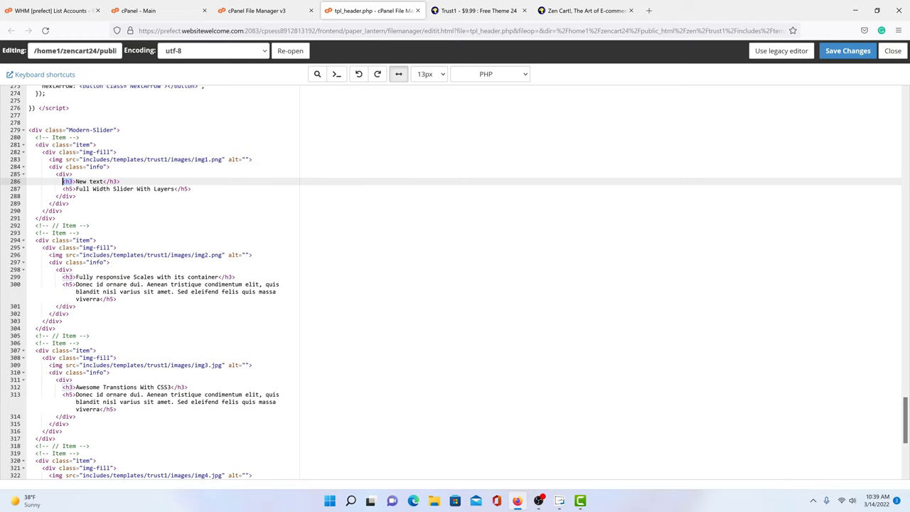
pyautogui.click(63, 188)
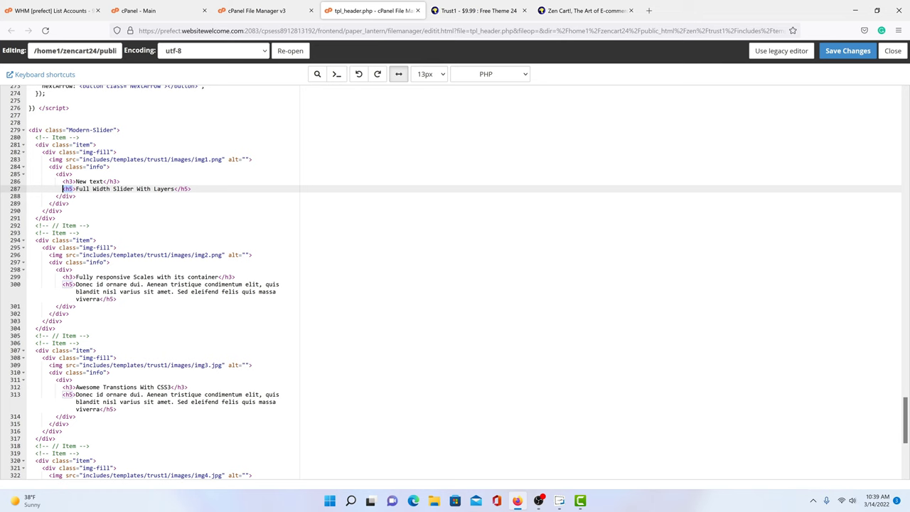
pyautogui.click(548, 15)
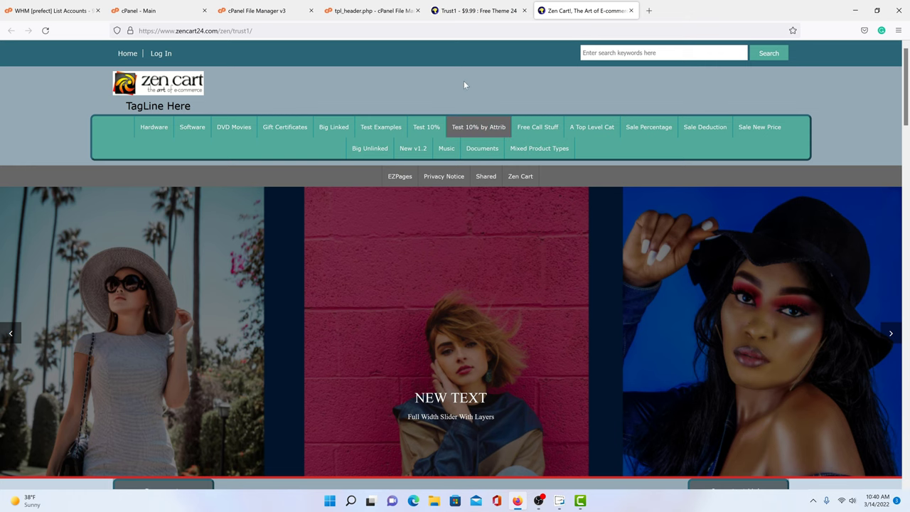
pyautogui.click(373, 12)
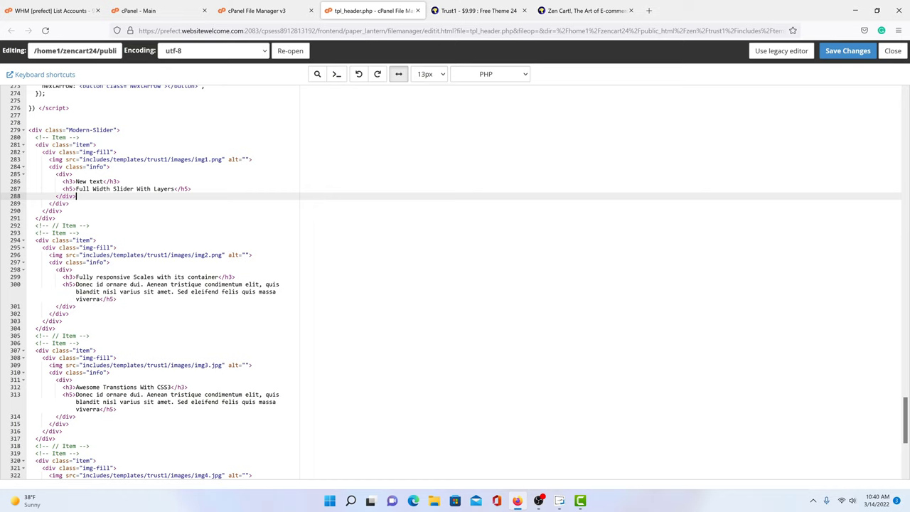
pyautogui.scroll(-3, 455, 284)
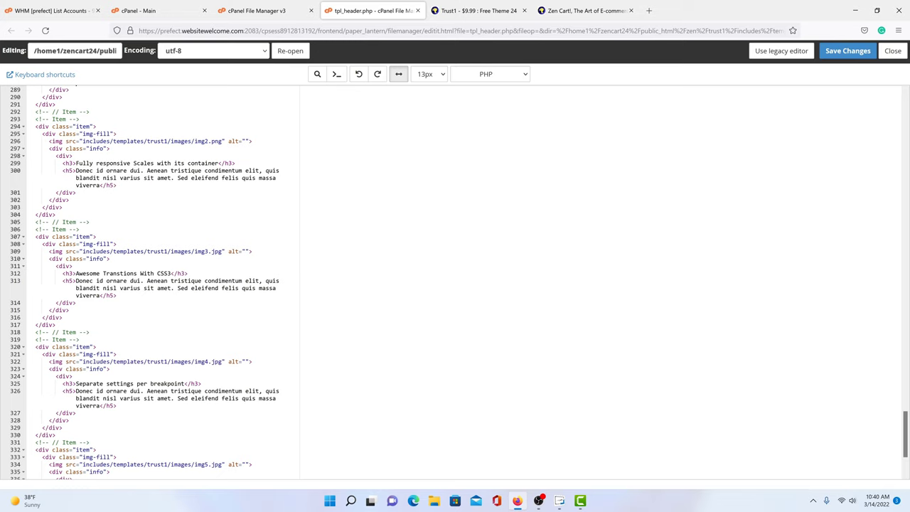
pyautogui.scroll(-3, 455, 284)
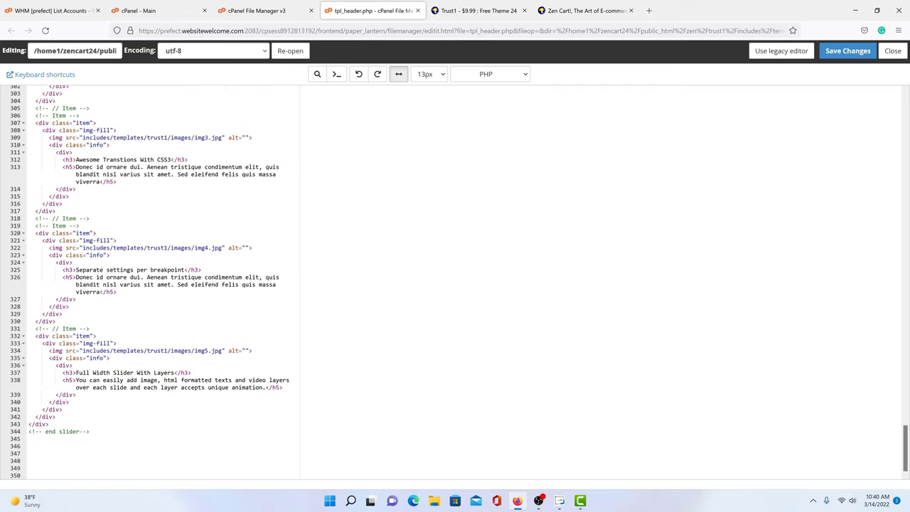
pyautogui.scroll(6, 455, 284)
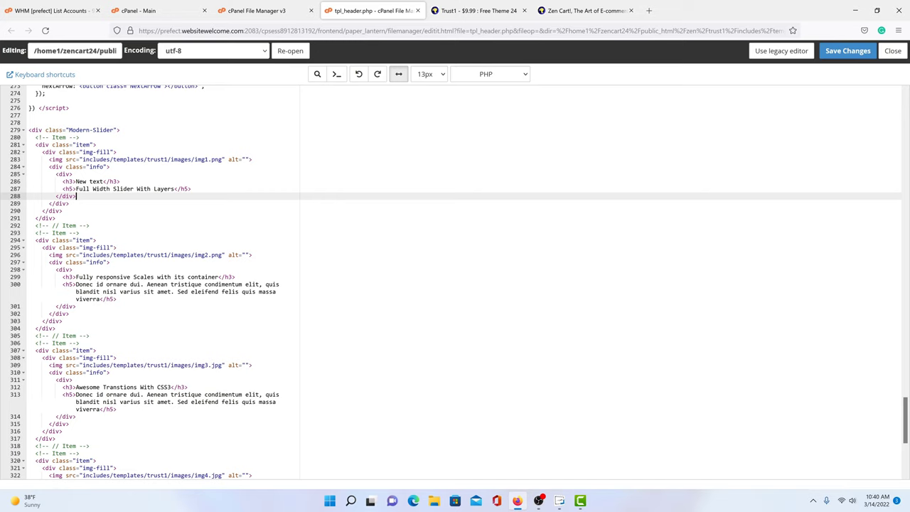
pyautogui.scroll(2, 455, 285)
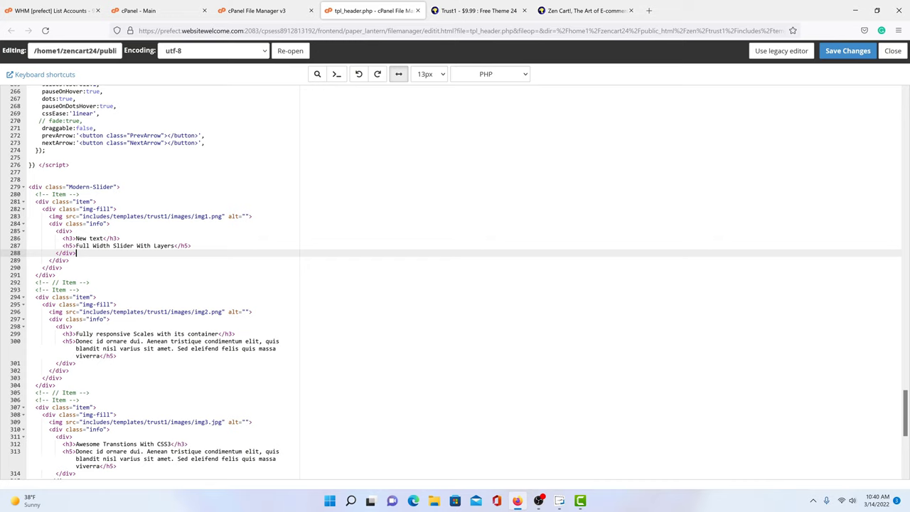
# Step: Examine the opening and closing h3 tags around the first slide's heading and check that heading on the demo store
pyautogui.press('Up')
pyautogui.press('Up')
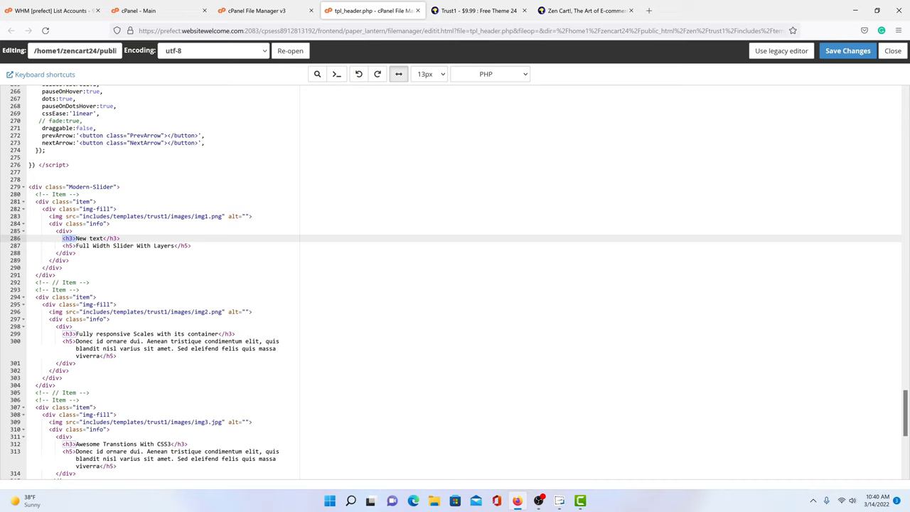
pyautogui.click(120, 238)
pyautogui.moveTo(120, 238); pyautogui.dragTo(103, 239)
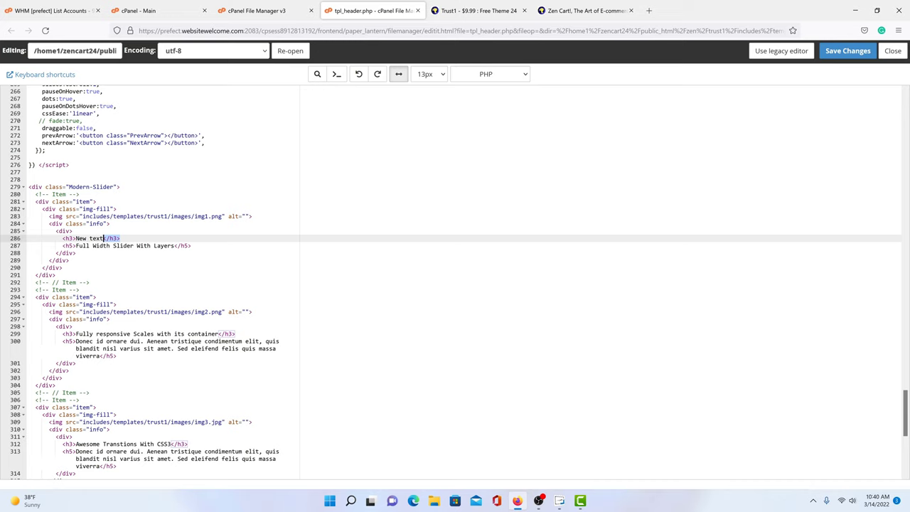
pyautogui.click(123, 238)
pyautogui.click(569, 18)
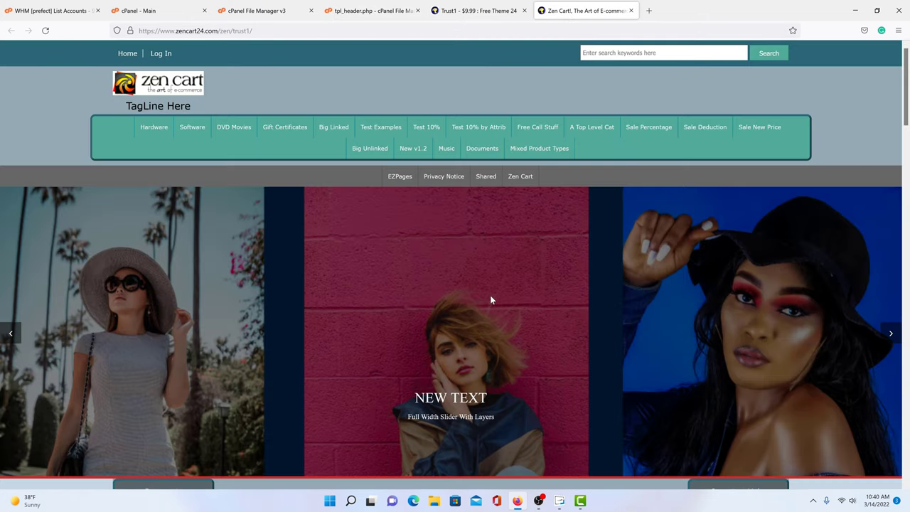
pyautogui.click(366, 10)
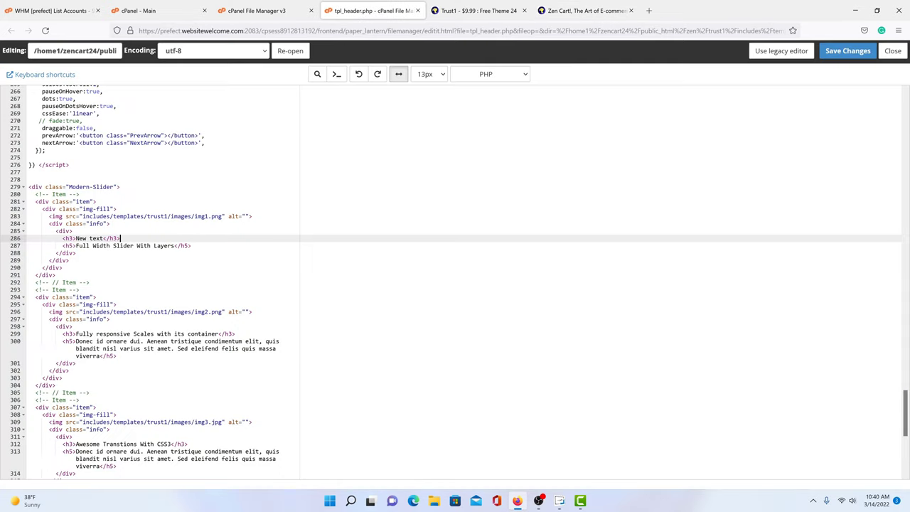
# Step: Locate the img5 file name in the last slide item and close tpl_header.php
pyautogui.scroll(-5, 311, 257)
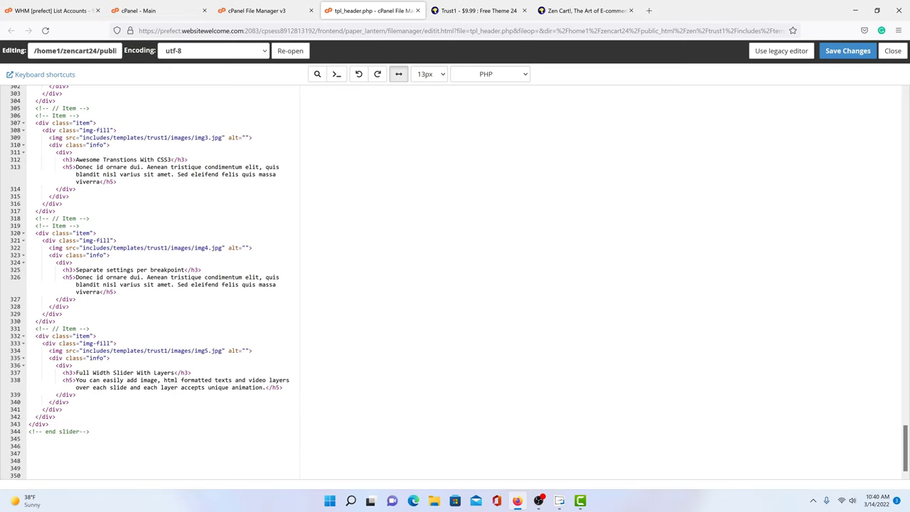
pyautogui.moveTo(208, 350); pyautogui.dragTo(197, 350)
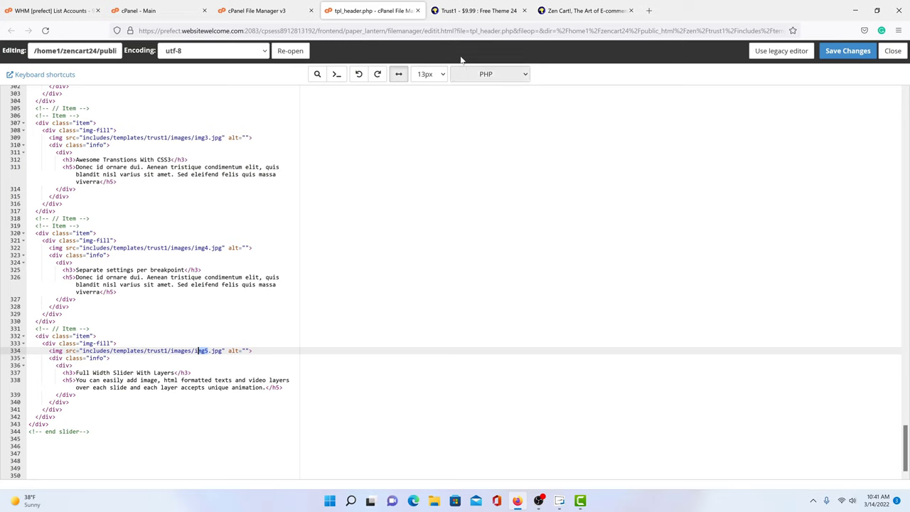
pyautogui.click(417, 11)
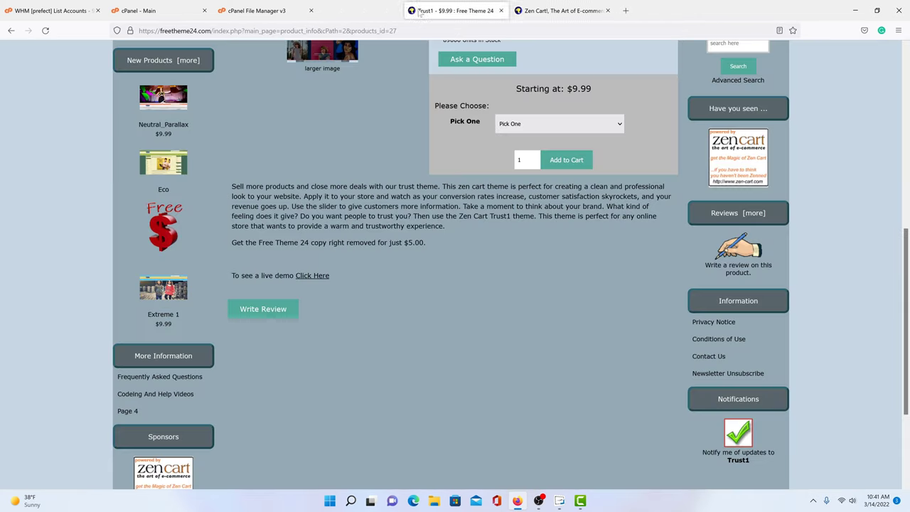
# Step: Open the trust1 template's images folder in File Manager and locate the slider images img1.png through img5.jpg
pyautogui.click(263, 11)
pyautogui.click(240, 95)
pyautogui.click(240, 95)
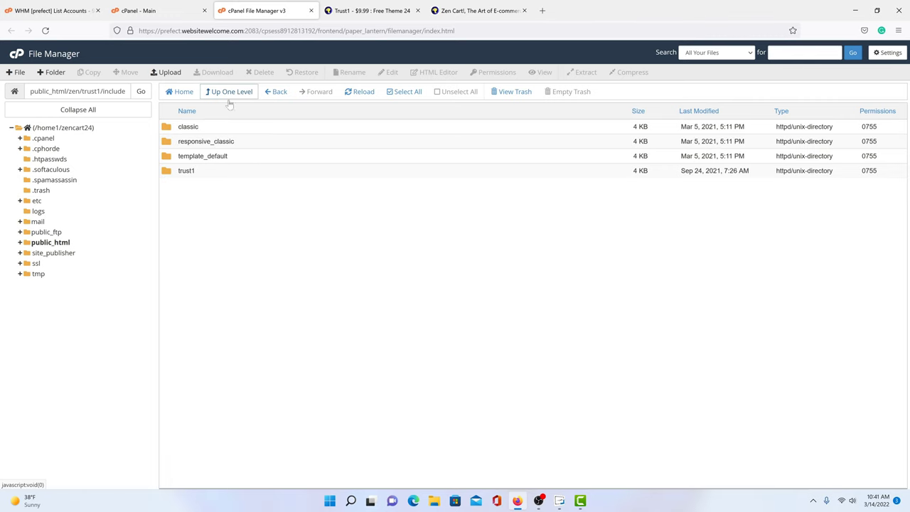
pyautogui.doubleClick(172, 174)
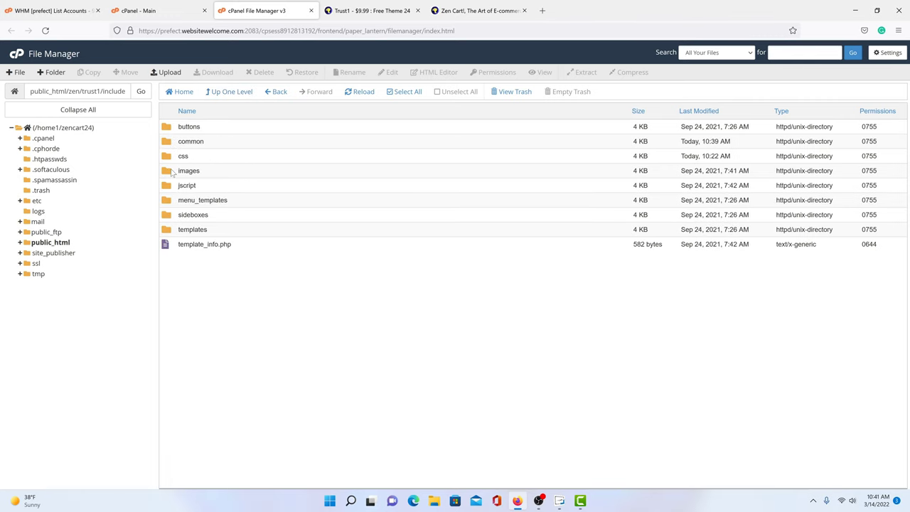
pyautogui.doubleClick(171, 178)
pyautogui.click(182, 203)
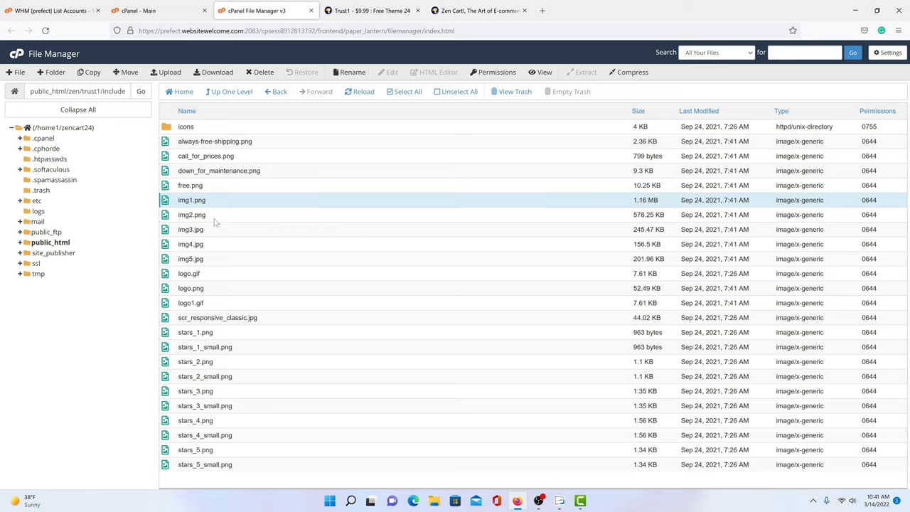
pyautogui.click(201, 261)
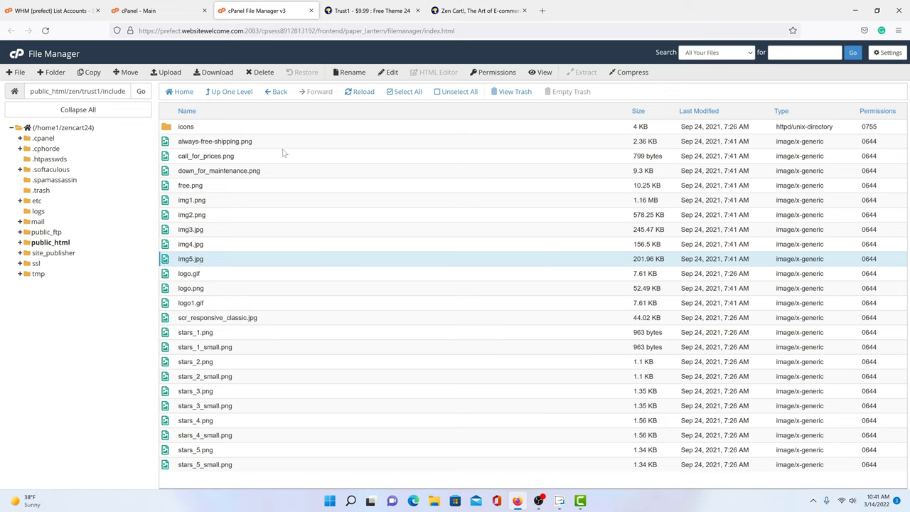
# Step: Rename the slider image img1.png to img11.png and img2.png to img22.png
pyautogui.click(210, 204)
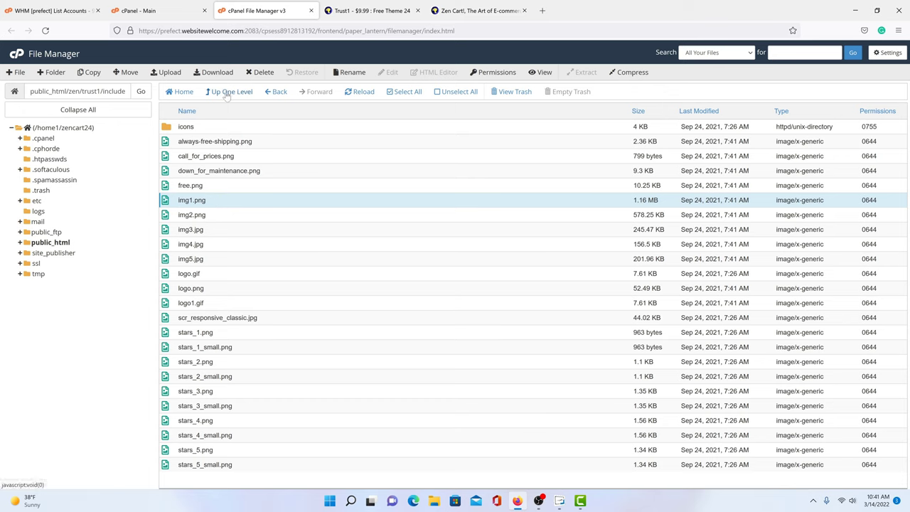
pyautogui.click(351, 72)
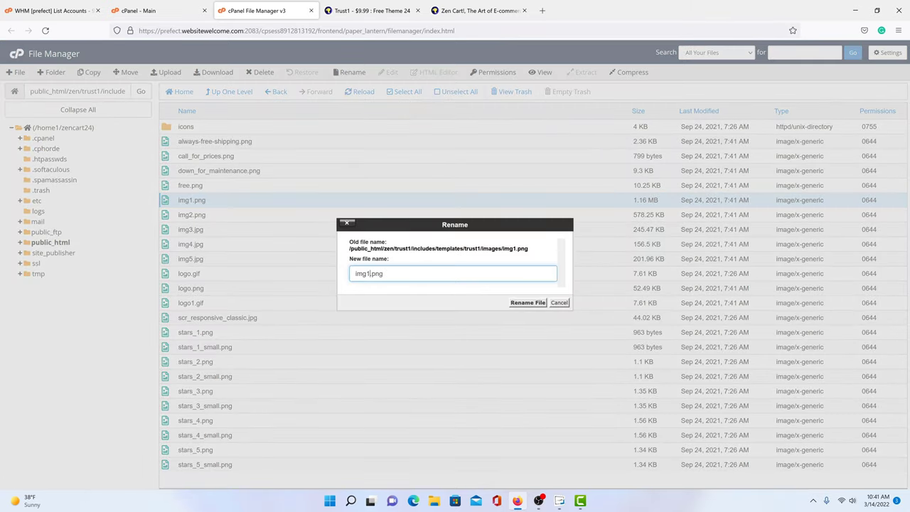
pyautogui.write('1')
pyautogui.click(527, 303)
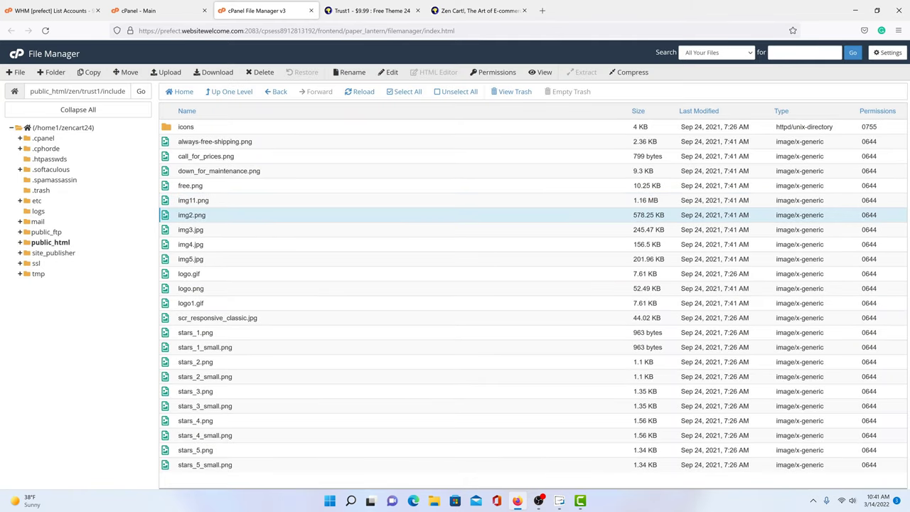
pyautogui.click(351, 72)
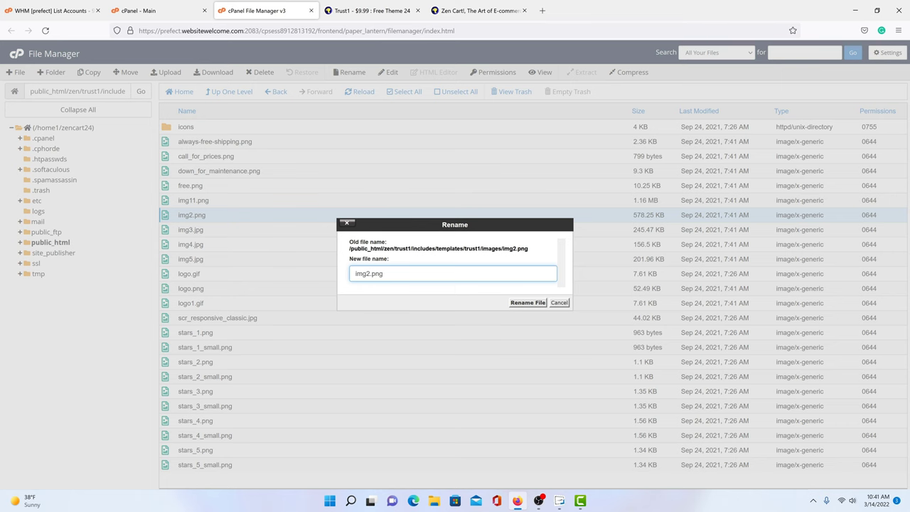
pyautogui.write('2')
pyautogui.click(528, 303)
# Step: Open tpl_header.php from the trust1 template's common folder and locate the img1.png file name in the first slide item
pyautogui.click(242, 92)
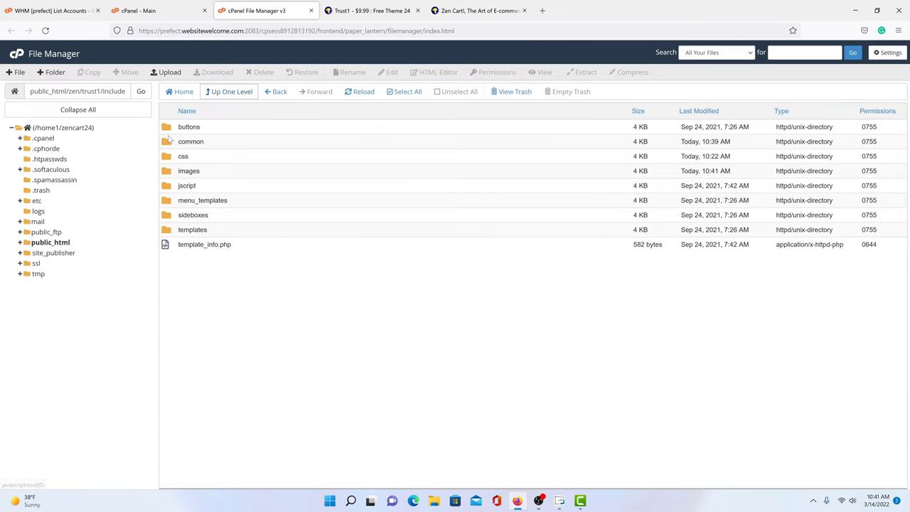
pyautogui.doubleClick(169, 144)
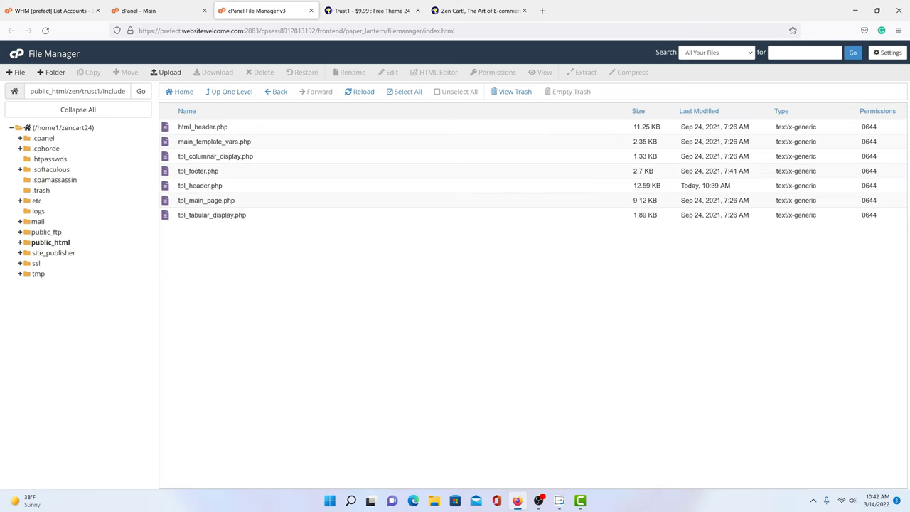
pyautogui.click(197, 187)
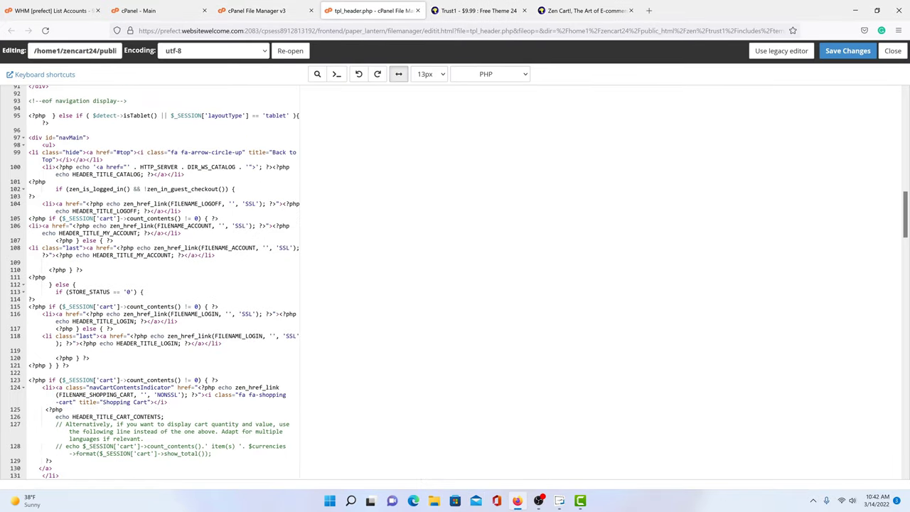
pyautogui.scroll(-20, 455, 282)
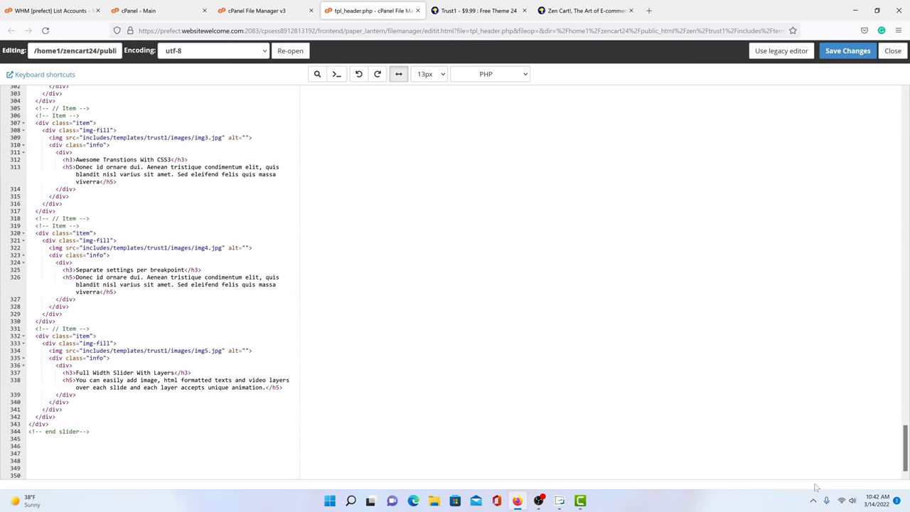
pyautogui.scroll(1, 455, 282)
pyautogui.scroll(2, 455, 282)
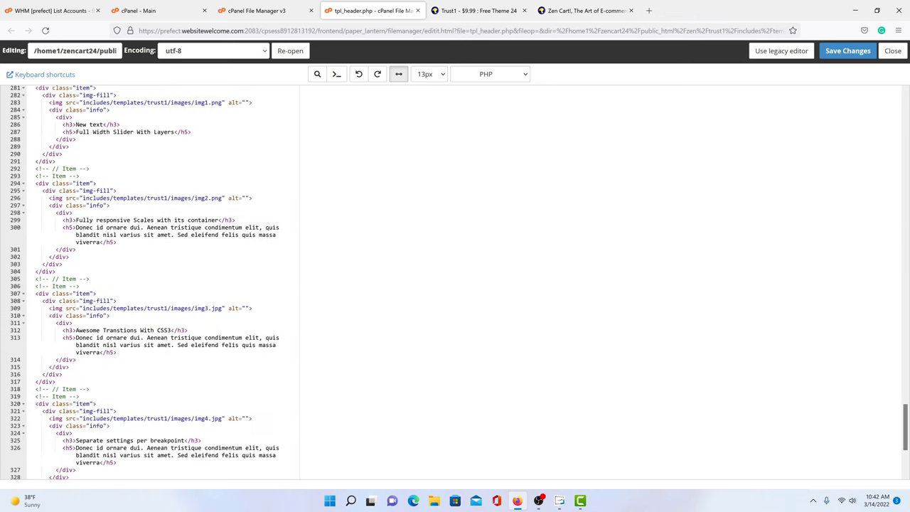
pyautogui.moveTo(222, 103); pyautogui.dragTo(194, 102)
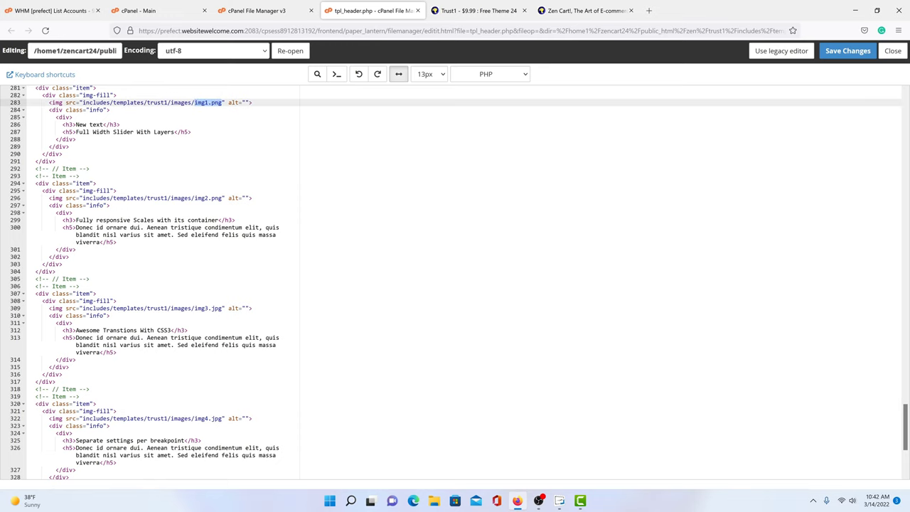
# Step: Compare the slide image names in tpl_header.php with the renamed files img11.png and img22.png in the images folder
pyautogui.click(292, 12)
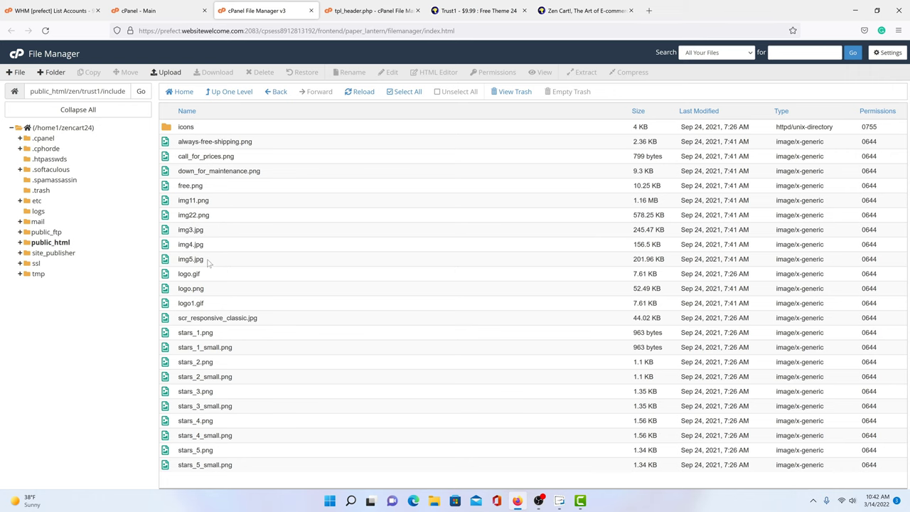
pyautogui.click(366, 11)
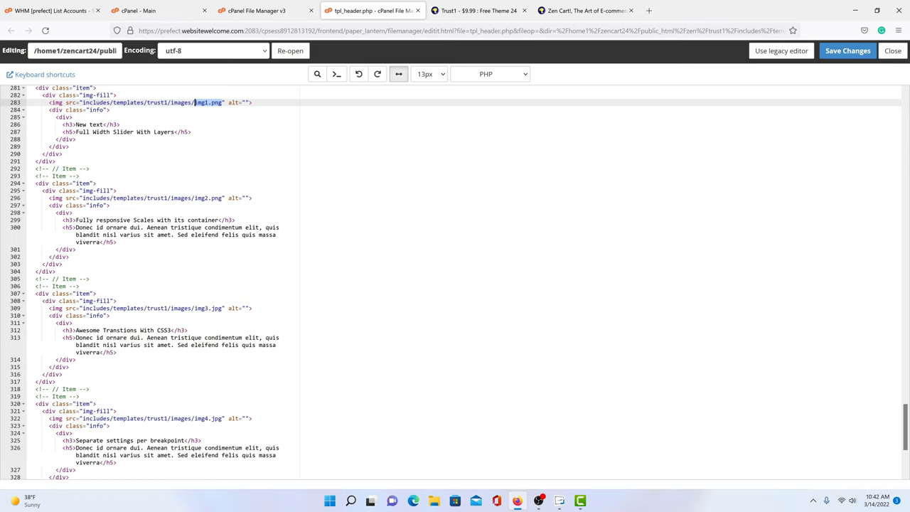
pyautogui.click(253, 11)
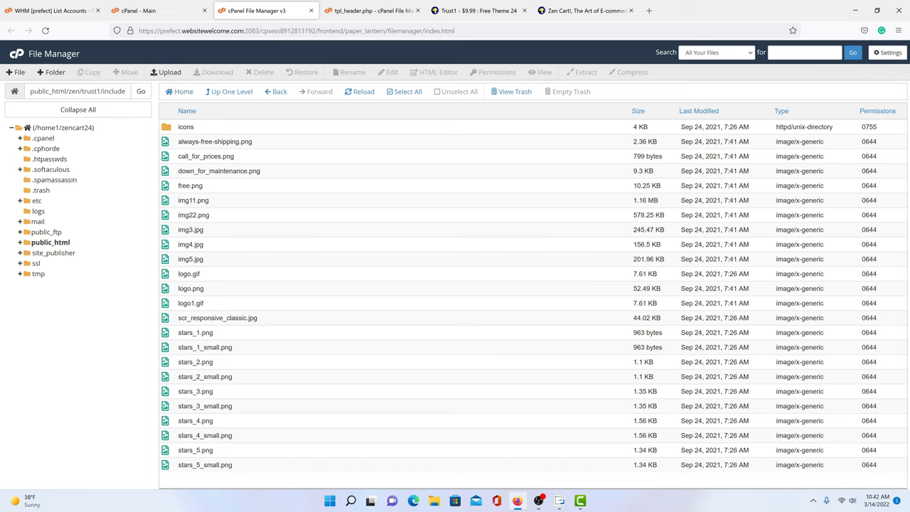
pyautogui.click(201, 202)
pyautogui.click(201, 215)
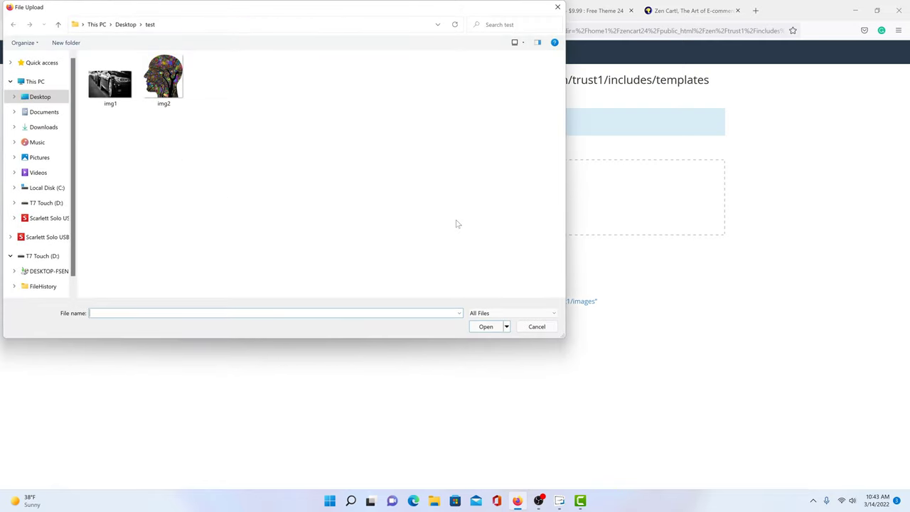
# Step: Upload img1.jpg and img2.png from the test folder into the trust1 images folder and reload the file listing
pyautogui.doubleClick(120, 96)
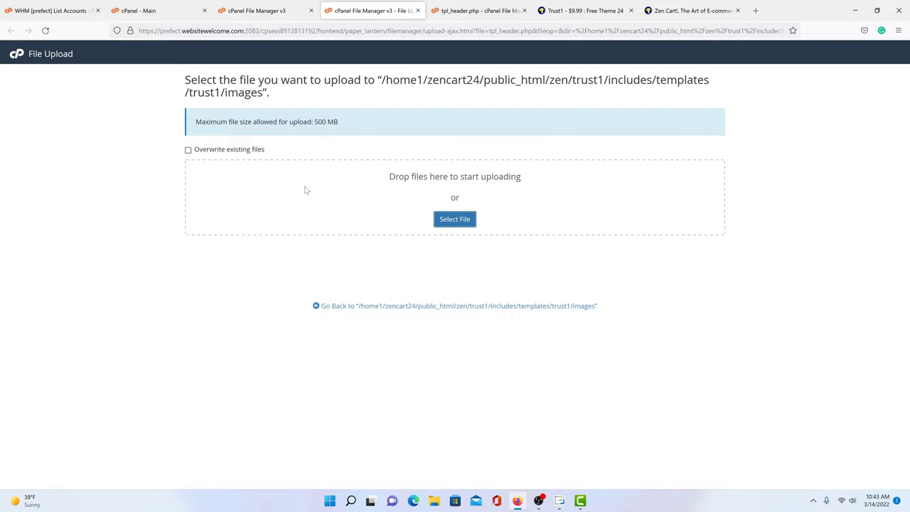
pyautogui.click(449, 218)
pyautogui.doubleClick(163, 78)
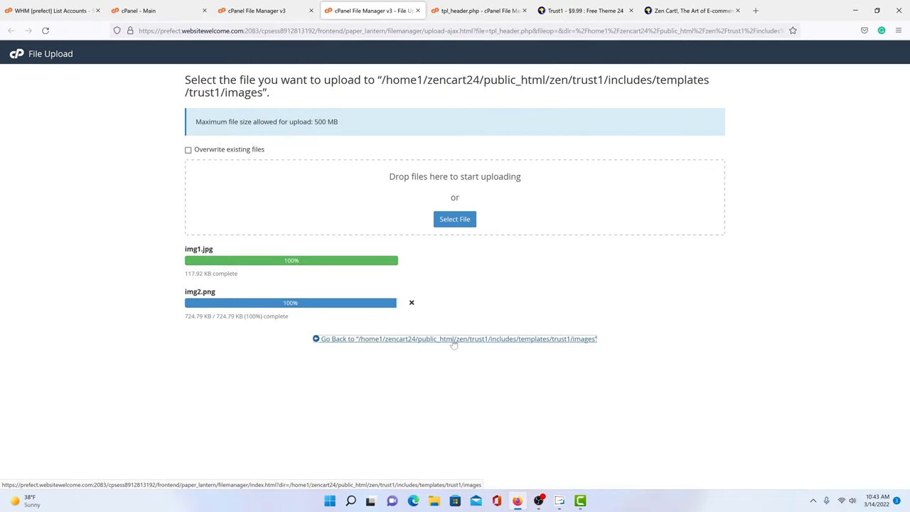
pyautogui.click(454, 341)
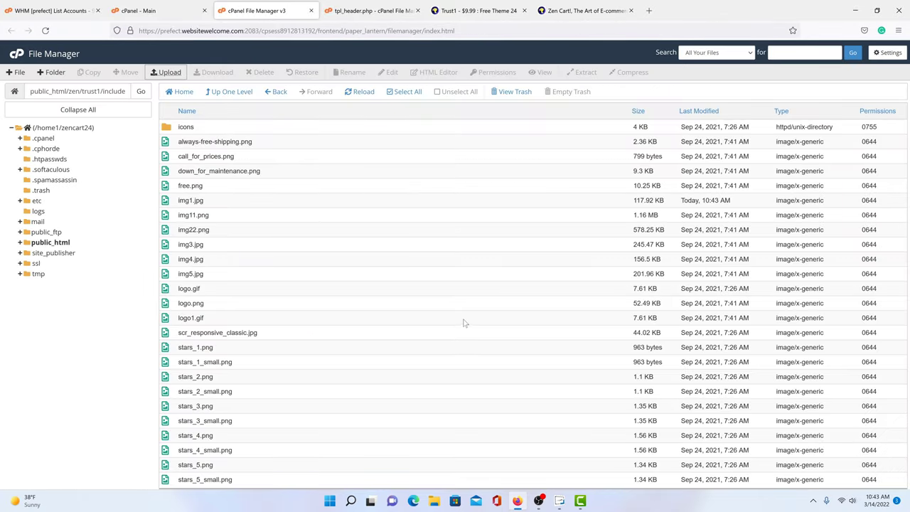
pyautogui.click(220, 203)
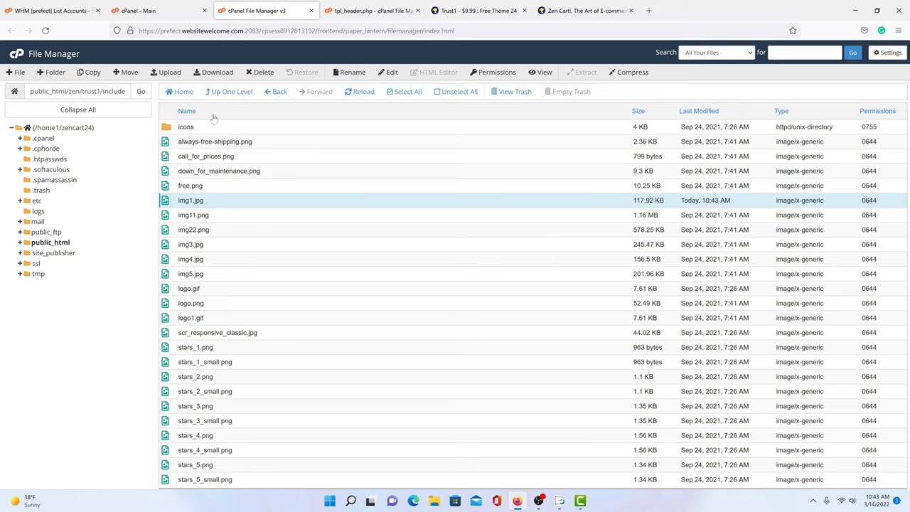
pyautogui.click(357, 93)
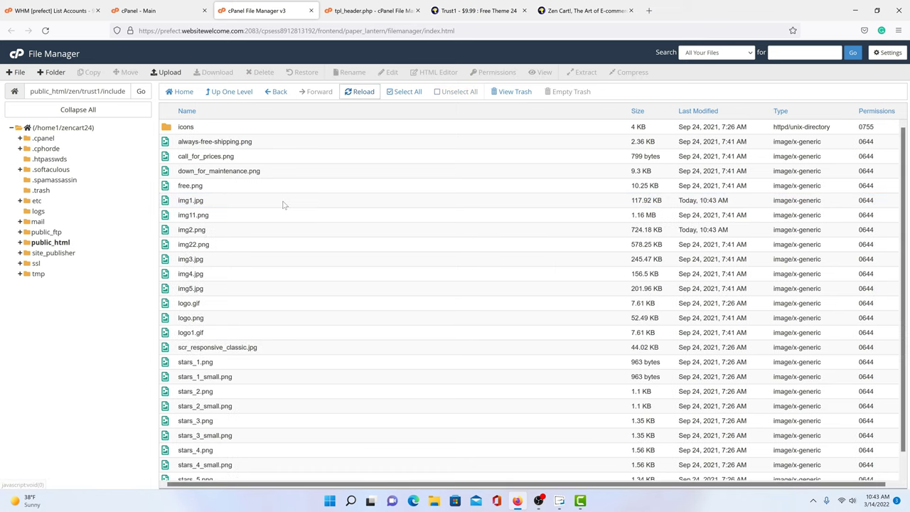
# Step: Compare the uploaded img1.jpg and img2.png with the image file names in the slide items of tpl_header.php
pyautogui.click(212, 237)
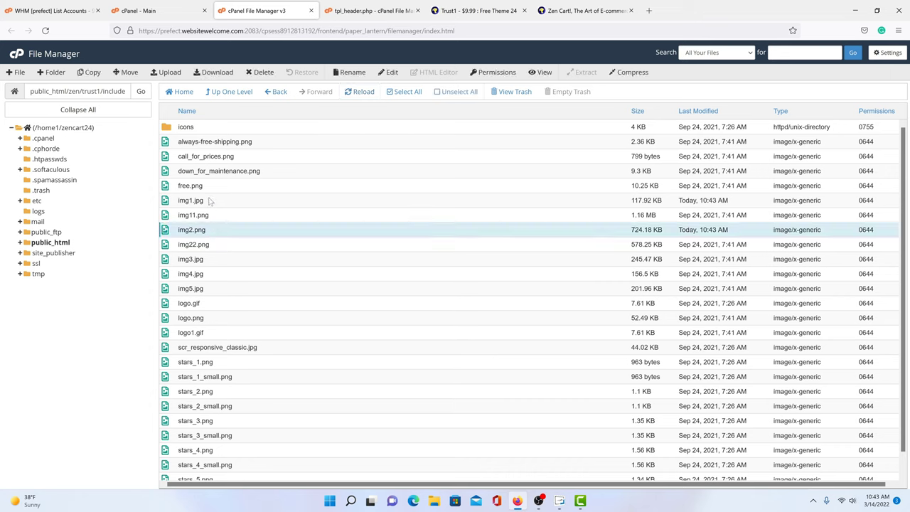
pyautogui.click(210, 201)
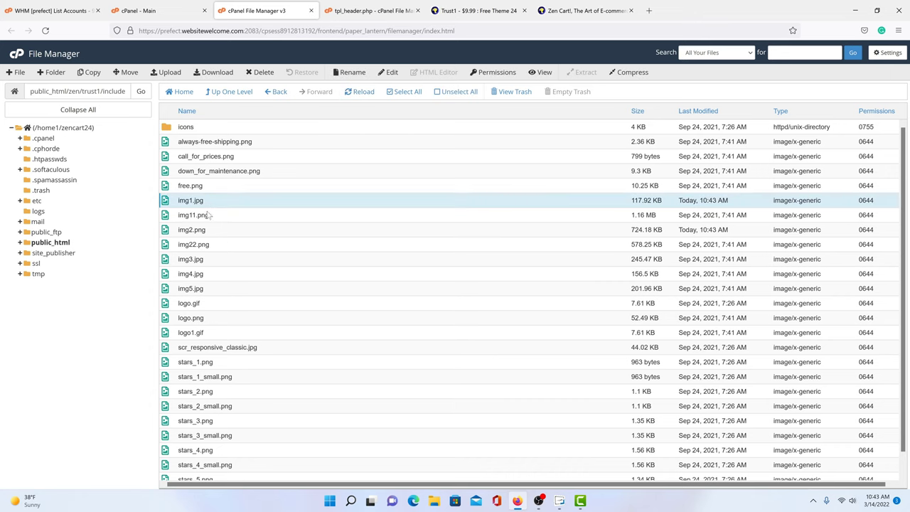
pyautogui.click(371, 10)
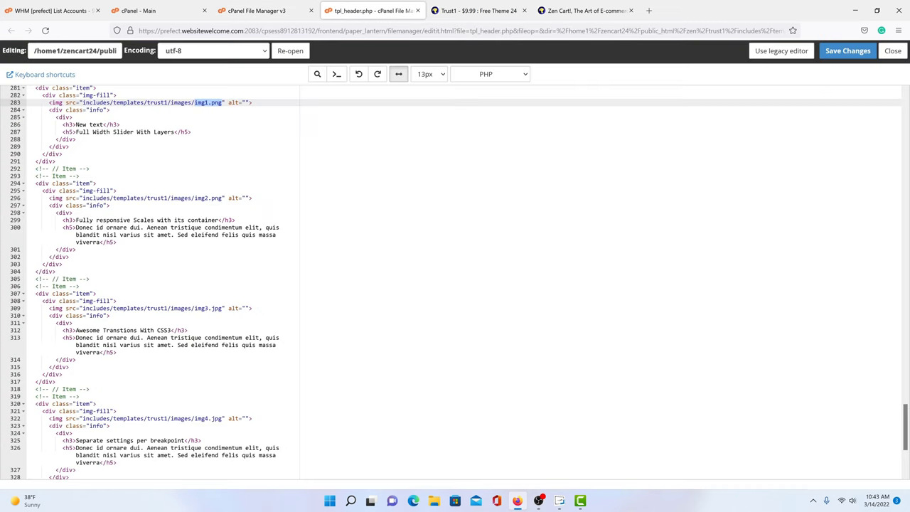
pyautogui.click(111, 110)
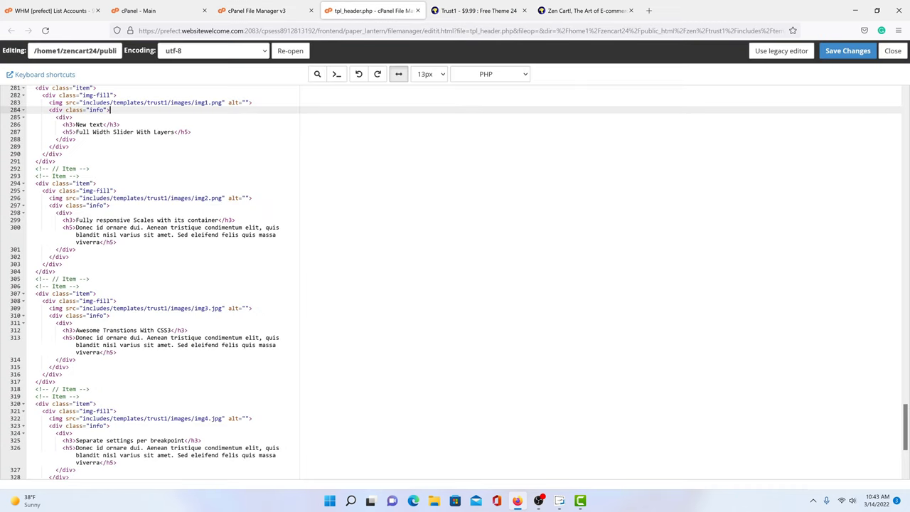
pyautogui.click(255, 10)
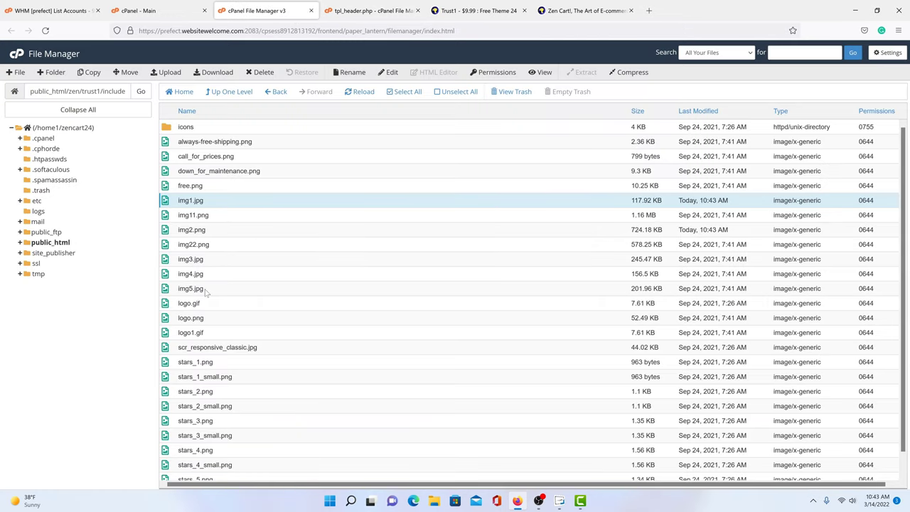
pyautogui.click(343, 12)
pyautogui.scroll(-3, 455, 284)
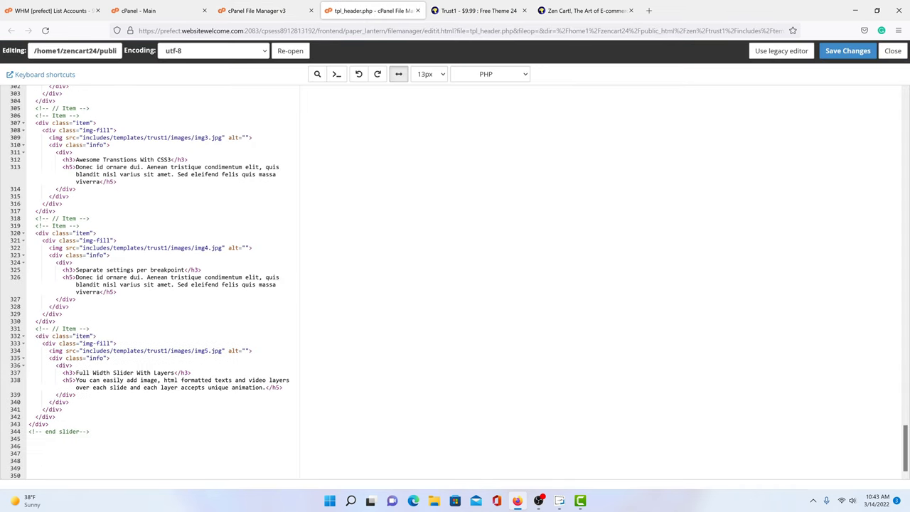
pyautogui.scroll(3, 455, 284)
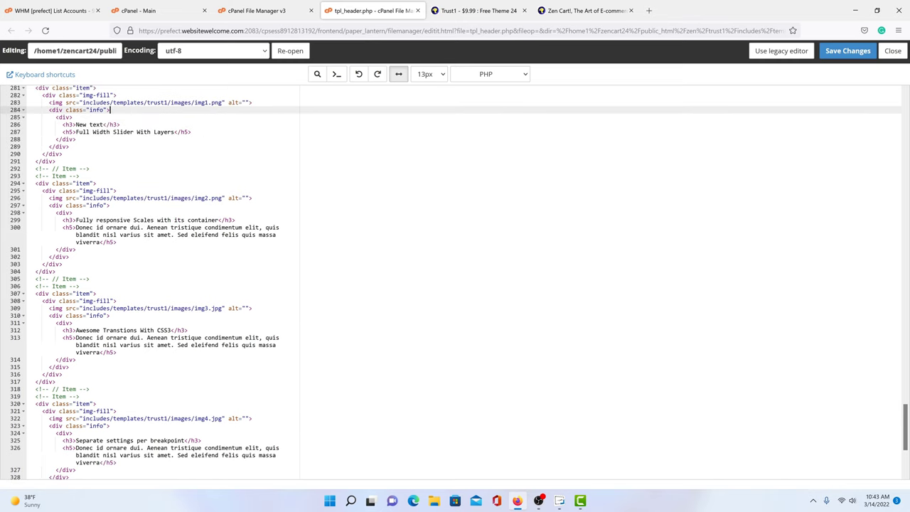
# Step: Check the jpg extension in the third slide's image name against the image files in the images folder
pyautogui.moveTo(222, 308); pyautogui.dragTo(211, 308)
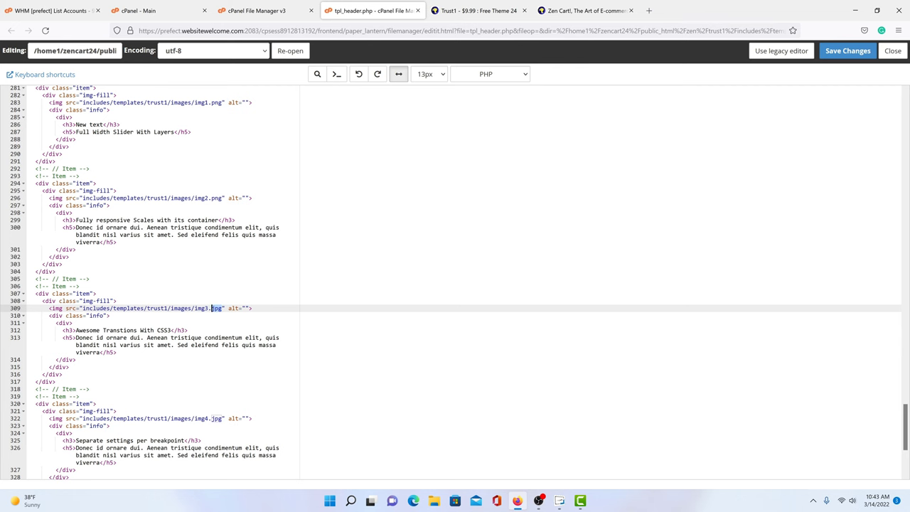
pyautogui.click(256, 10)
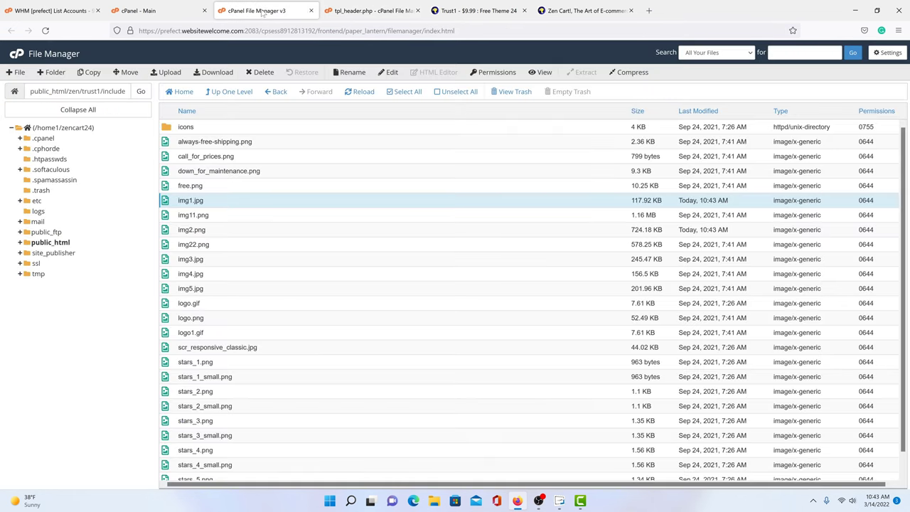
pyautogui.click(206, 275)
pyautogui.click(208, 276)
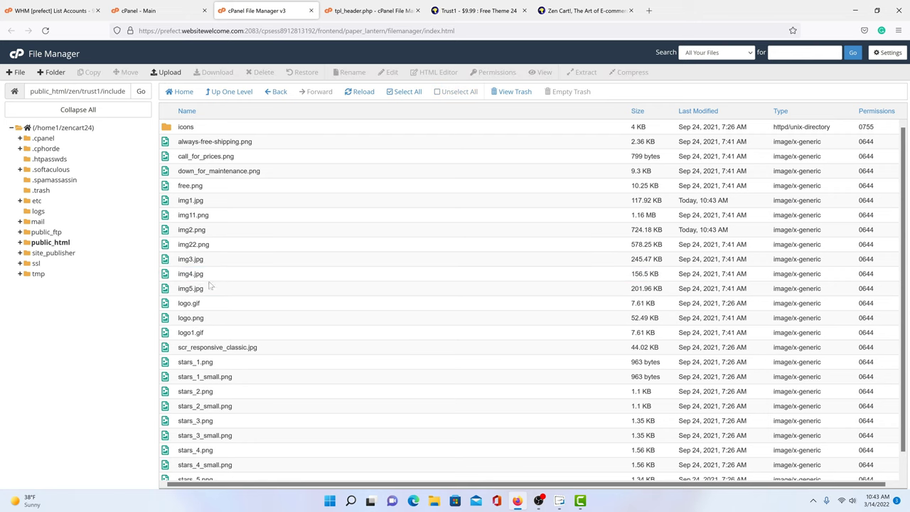
pyautogui.click(206, 202)
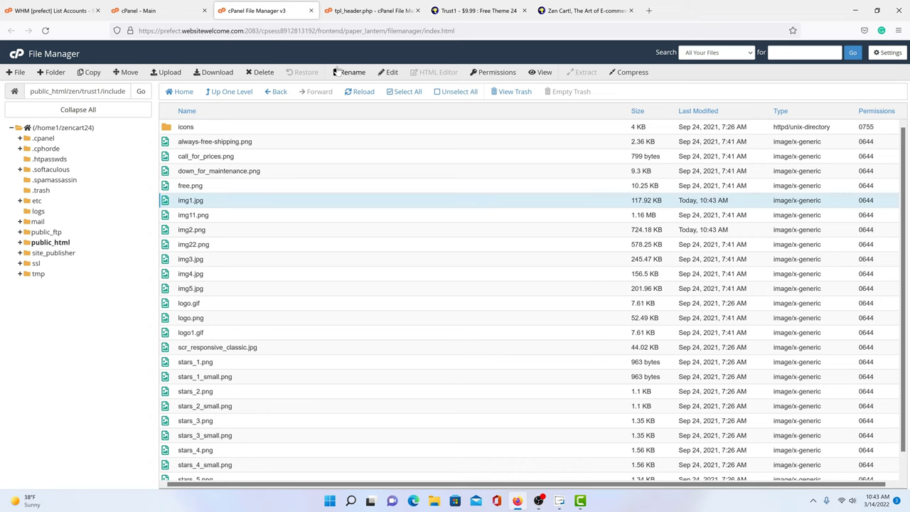
# Step: Examine the first slide's image line in tpl_header.php and the png extension of its file name
pyautogui.click(370, 11)
pyautogui.scroll(3, 455, 281)
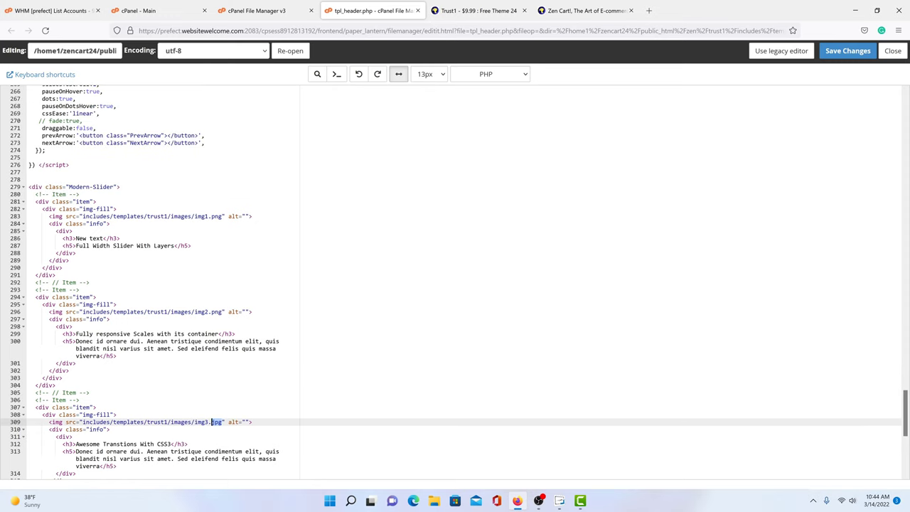
pyautogui.click(223, 216)
pyautogui.moveTo(28, 216); pyautogui.dragTo(110, 224)
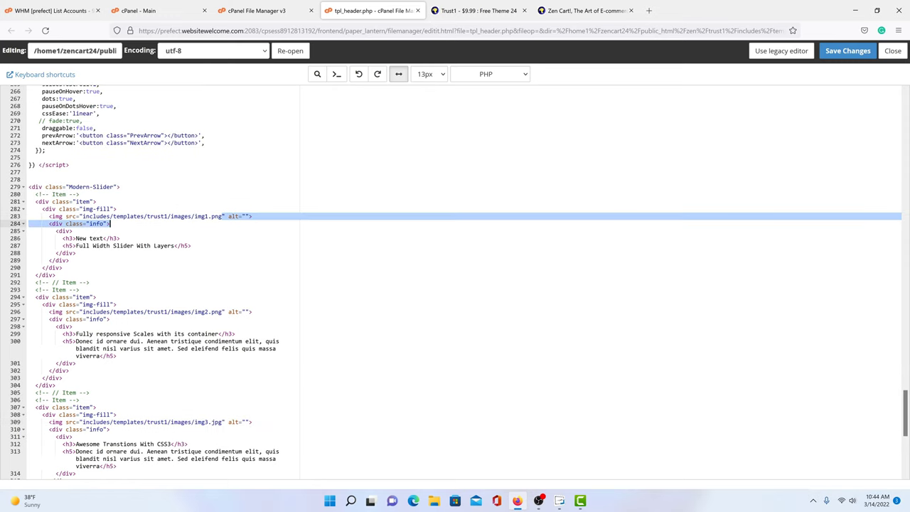
pyautogui.doubleClick(216, 216)
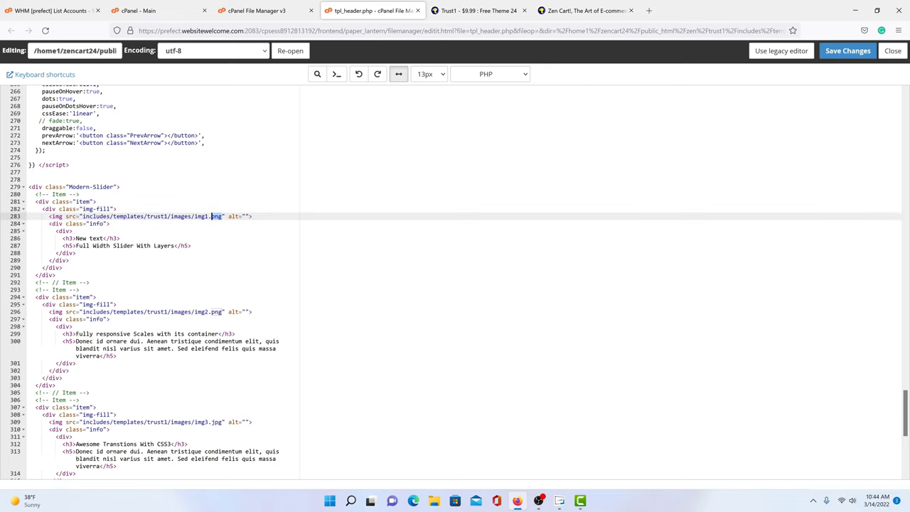
pyautogui.click(214, 194)
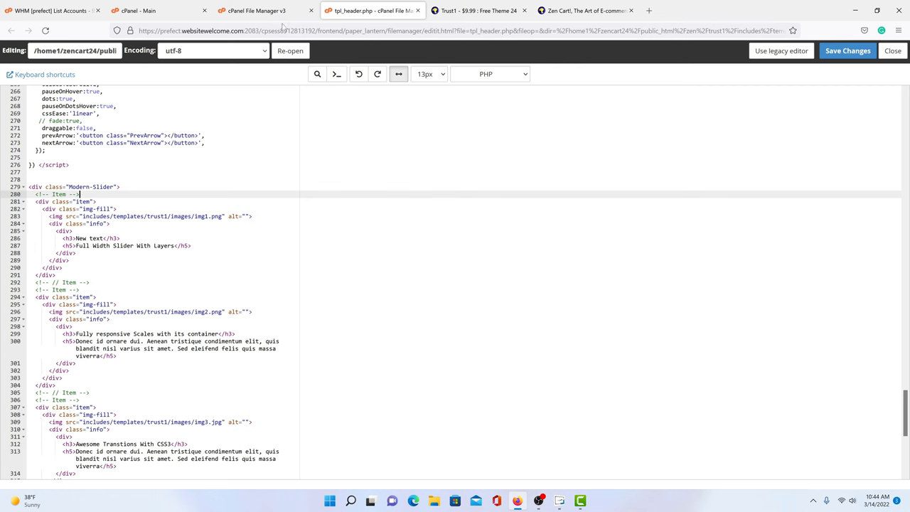
# Step: Reload the demo store's home page and check which images the slider displays
pyautogui.click(270, 15)
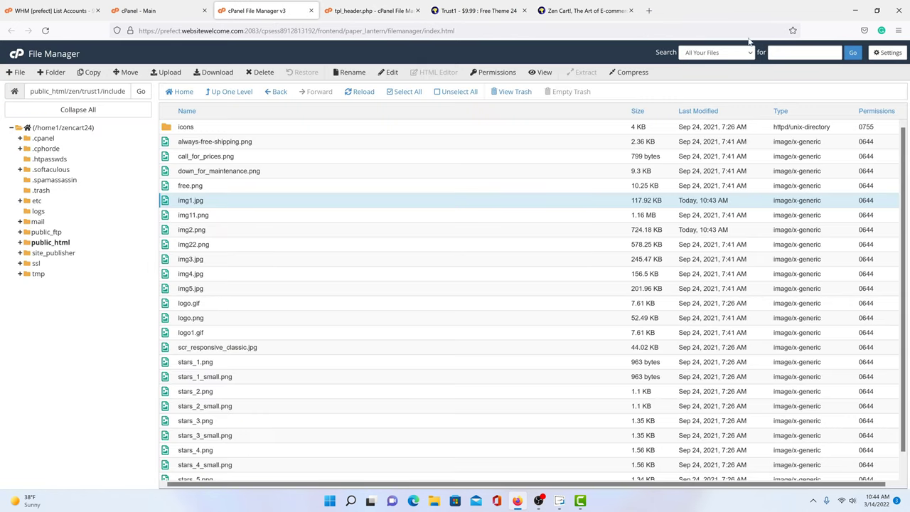
pyautogui.click(583, 10)
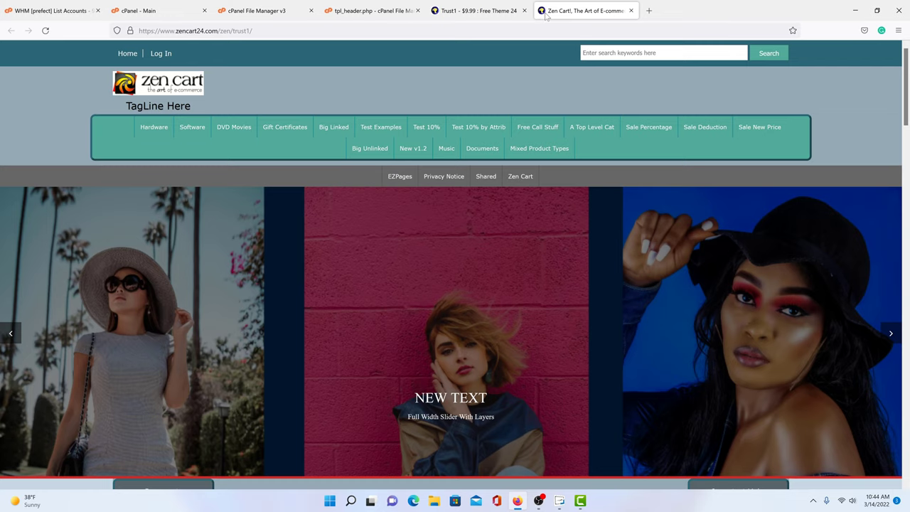
pyautogui.click(44, 31)
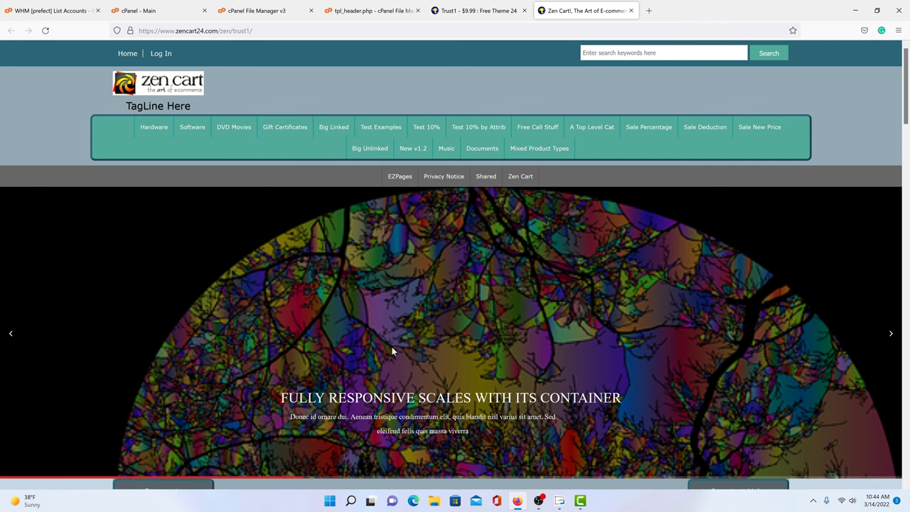
# Step: Change the first slide's image extension to jpg in tpl_header.php, save the file, and check the slider on the reloaded store home page
pyautogui.click(371, 12)
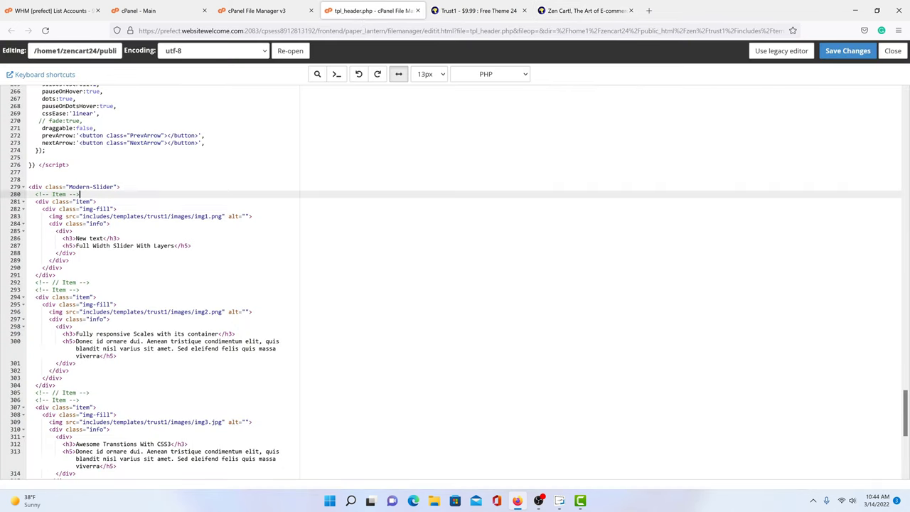
pyautogui.moveTo(223, 216); pyautogui.dragTo(211, 216)
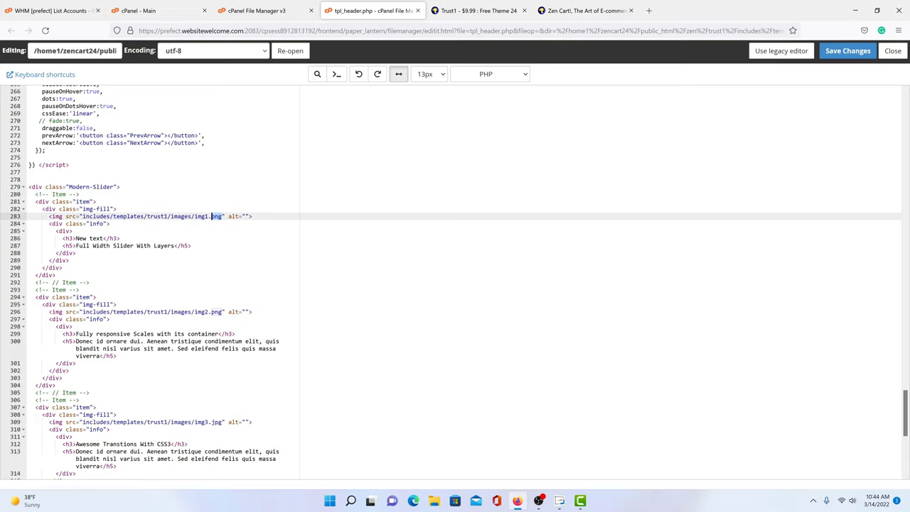
pyautogui.write('jpg')
pyautogui.click(850, 50)
pyautogui.click(562, 15)
pyautogui.click(45, 31)
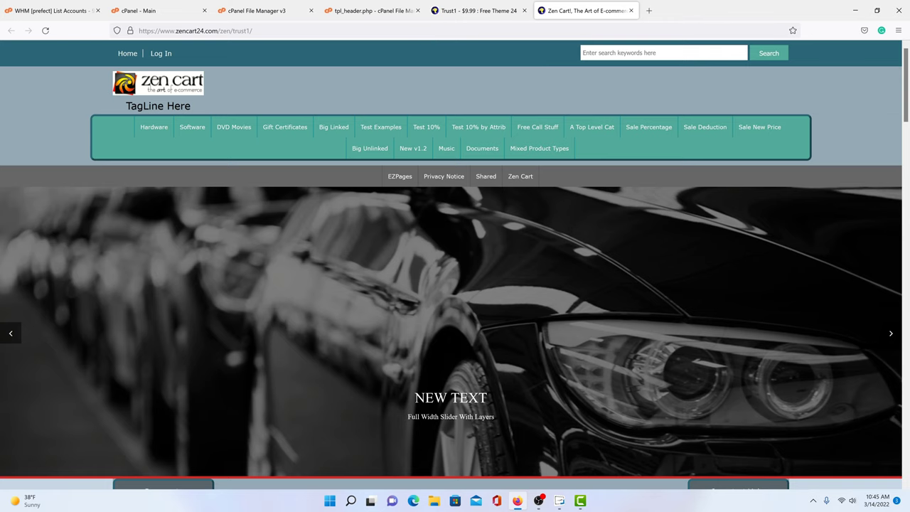
# Step: Compare the first slide's image name in tpl_header.php with the images folder, and return to the store's home page
pyautogui.click(371, 10)
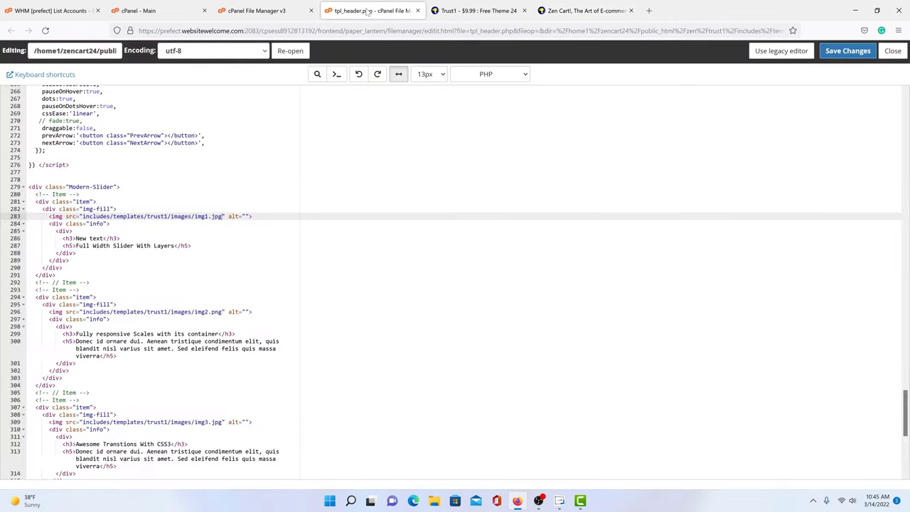
pyautogui.click(288, 10)
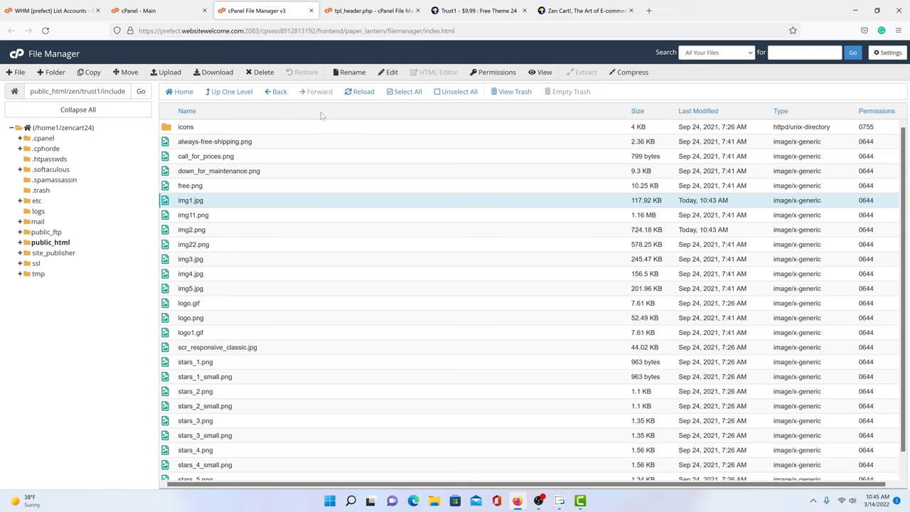
pyautogui.click(583, 11)
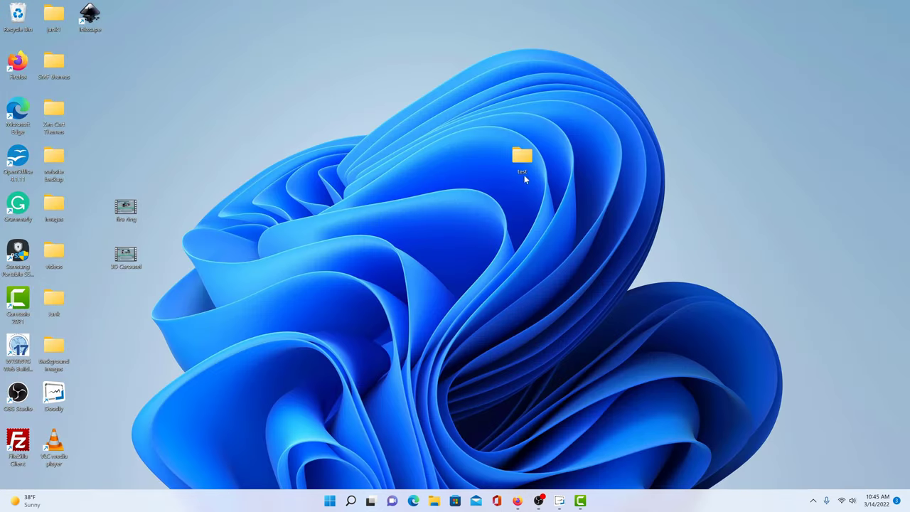
# Step: Open the test folder on the desktop, preview the img2 picture, and close the preview
pyautogui.doubleClick(525, 158)
pyautogui.click(474, 174)
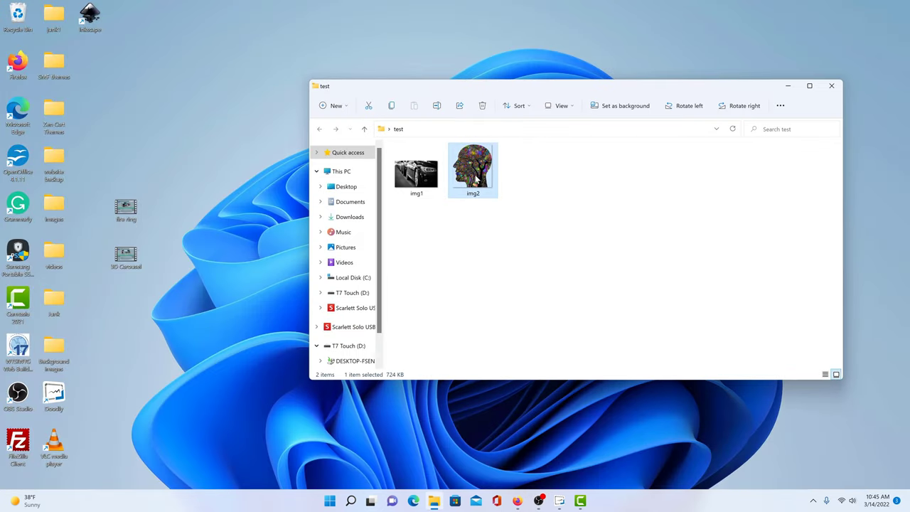
pyautogui.doubleClick(475, 176)
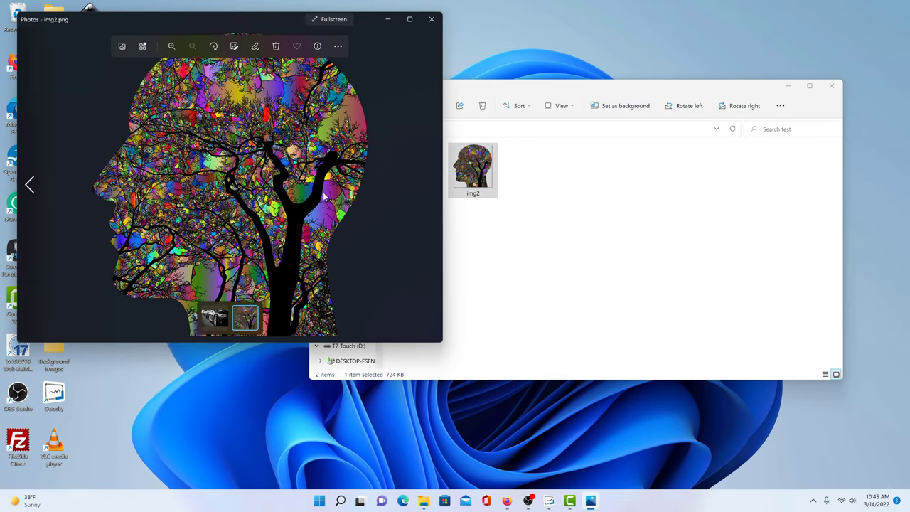
pyautogui.click(432, 19)
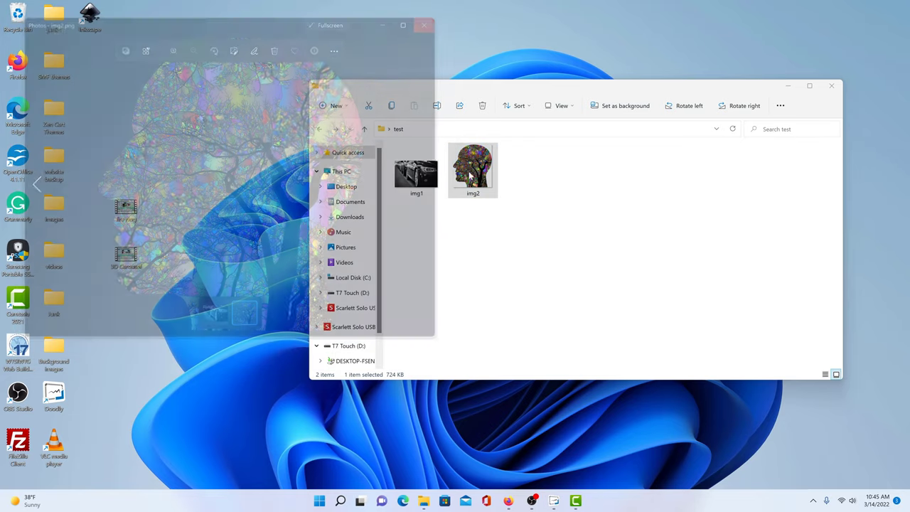
# Step: Switch back to Firefox and permanently delete img1.jpg from the theme's images folder, skipping the trash
pyautogui.click(517, 501)
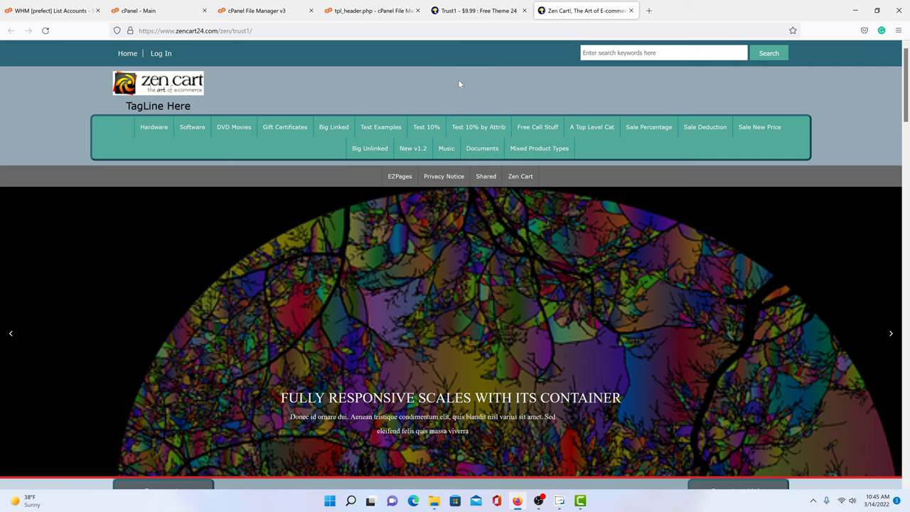
pyautogui.click(367, 11)
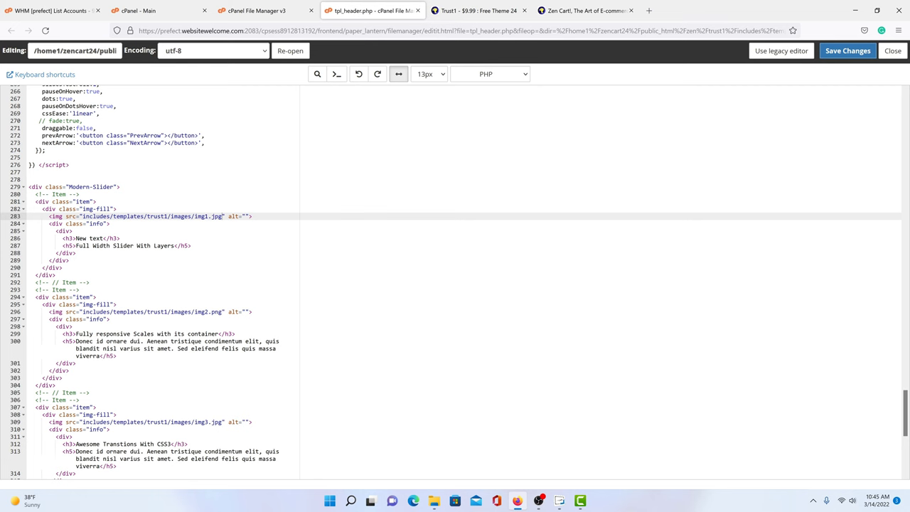
pyautogui.click(266, 11)
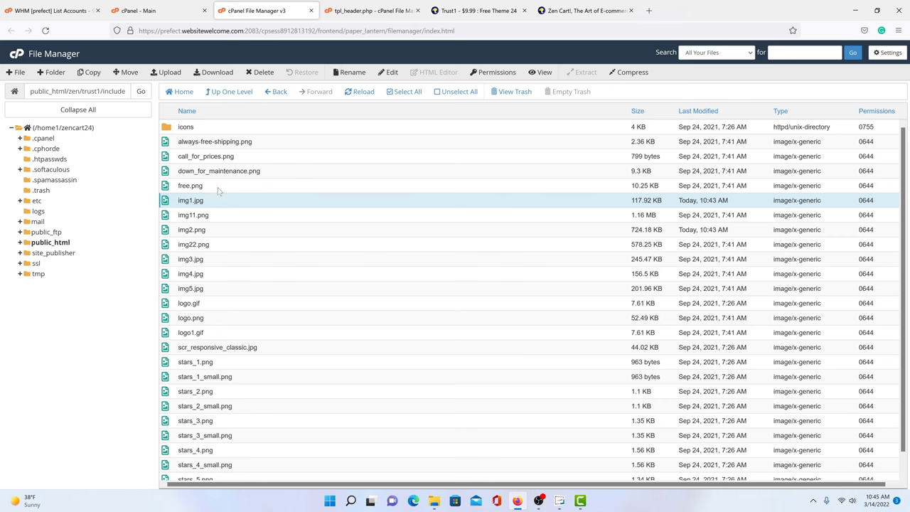
pyautogui.click(269, 71)
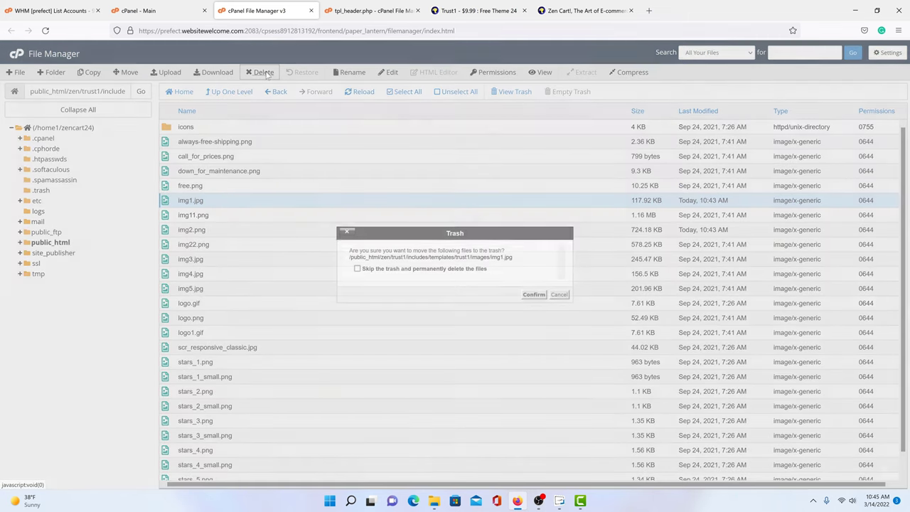
pyautogui.click(357, 268)
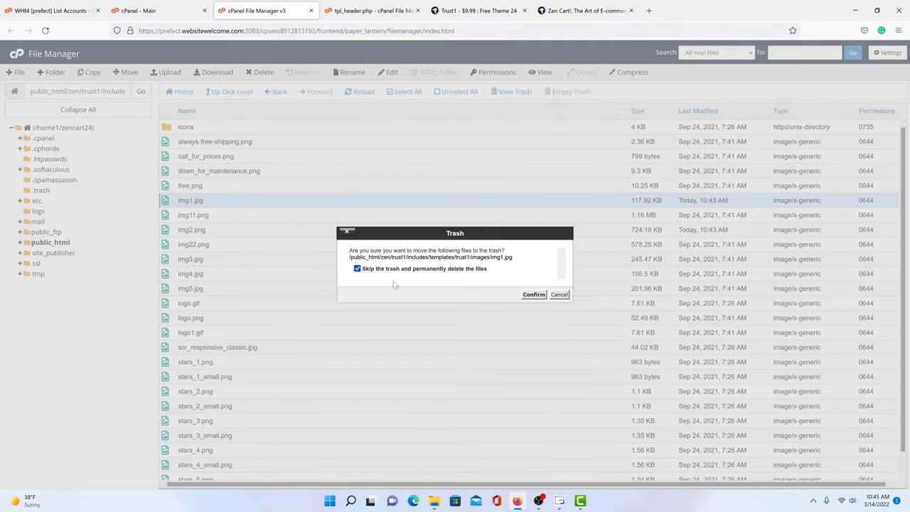
pyautogui.click(531, 294)
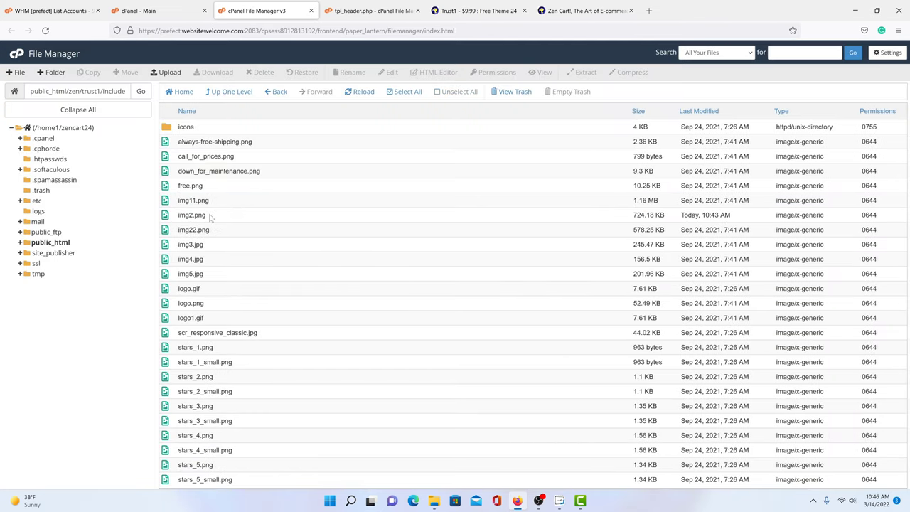
# Step: Permanently delete img2.png from the theme's images folder, skipping the trash
pyautogui.click(212, 216)
pyautogui.click(263, 72)
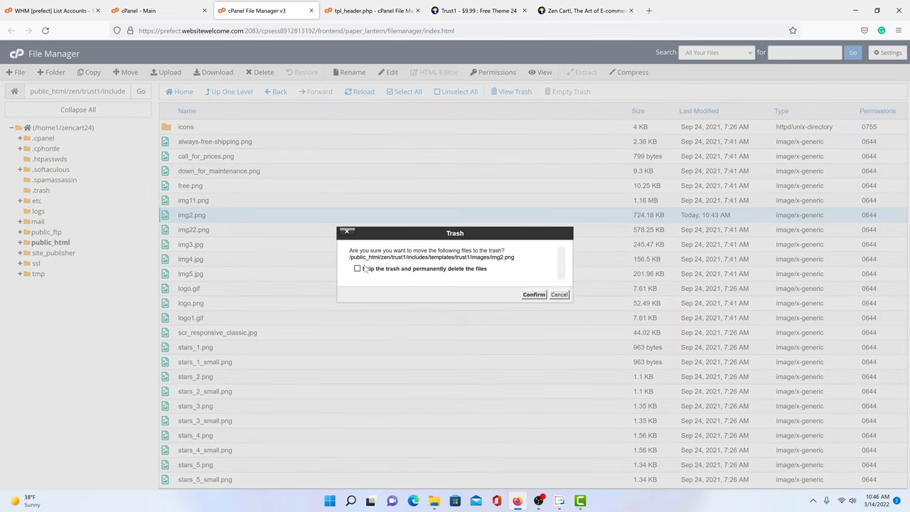
pyautogui.click(357, 269)
pyautogui.click(532, 294)
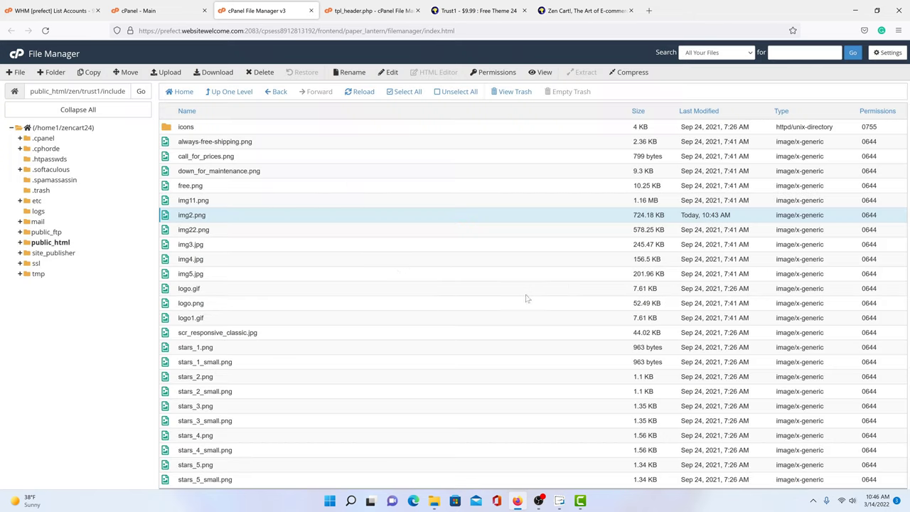
# Step: Rename img11.png as img1.png and img22.png as img2.png in the theme's images folder
pyautogui.click(249, 200)
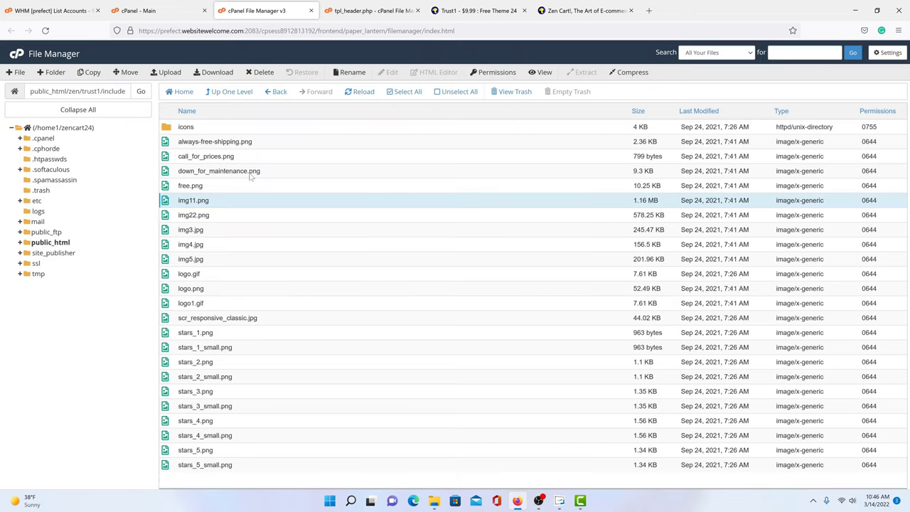
pyautogui.click(355, 72)
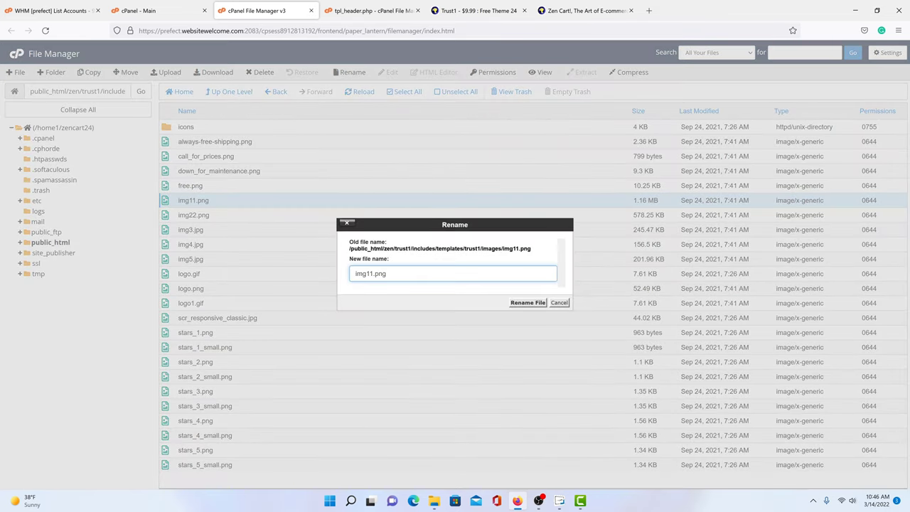
pyautogui.click(369, 273)
pyautogui.press('BackSpace')
pyautogui.click(516, 302)
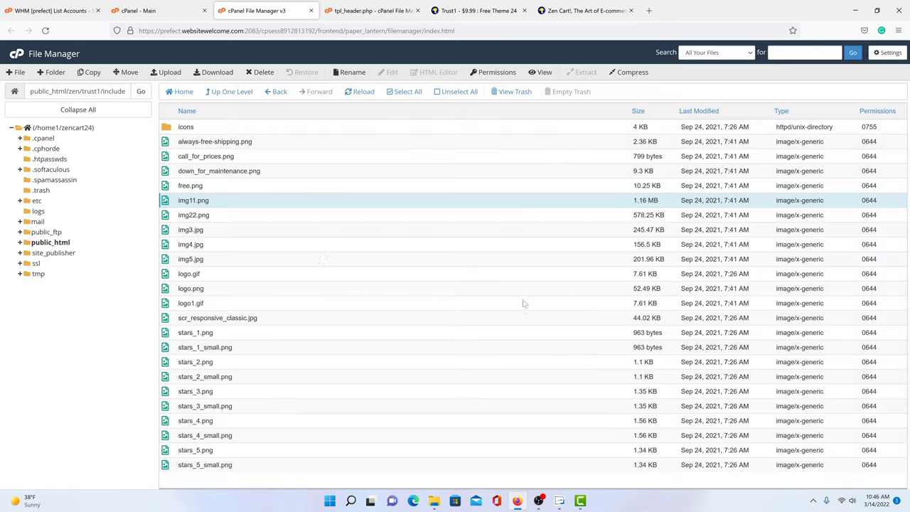
pyautogui.moveTo(194, 215)
pyautogui.mouseDown()
pyautogui.moveTo(190, 226)
pyautogui.moveTo(191, 216)
pyautogui.mouseUp()
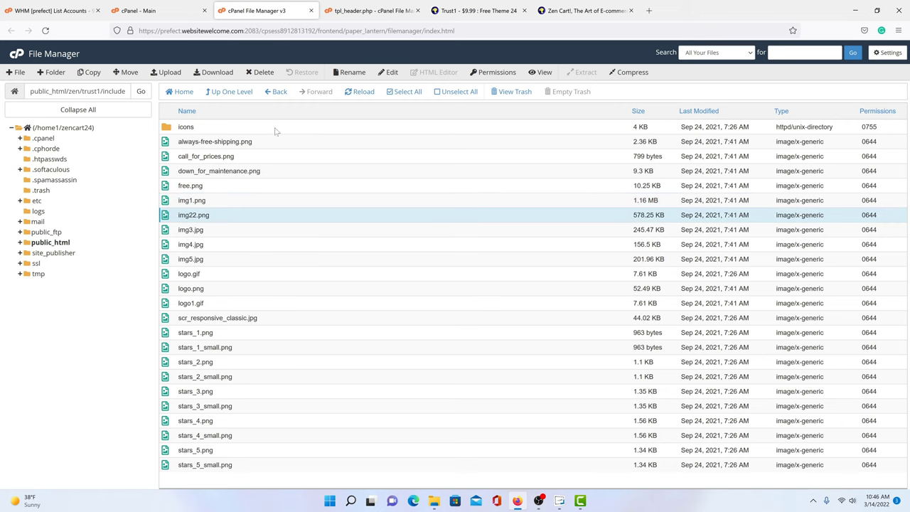
pyautogui.click(347, 74)
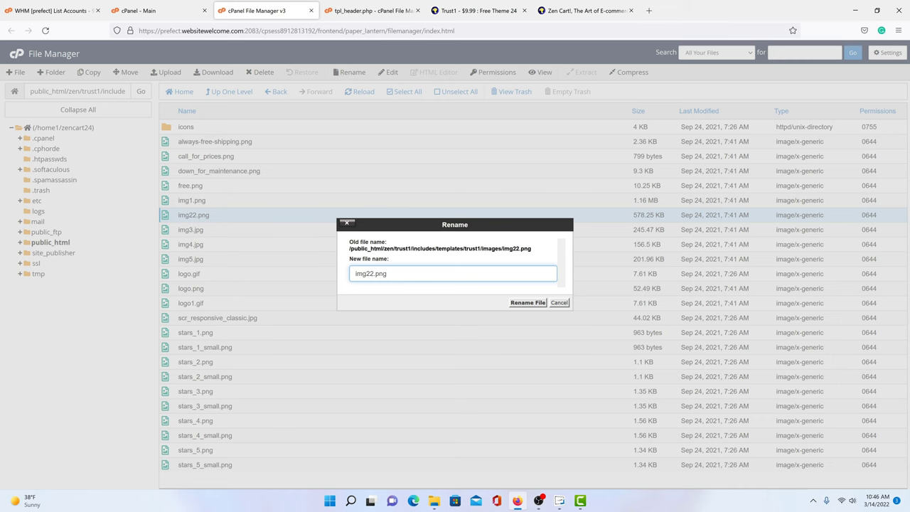
# Step: Set the first slide's image extension to png in tpl_header.php, save the file, and check the slider on the reloaded store home page
pyautogui.hotkey('ctrl', 'Tab')
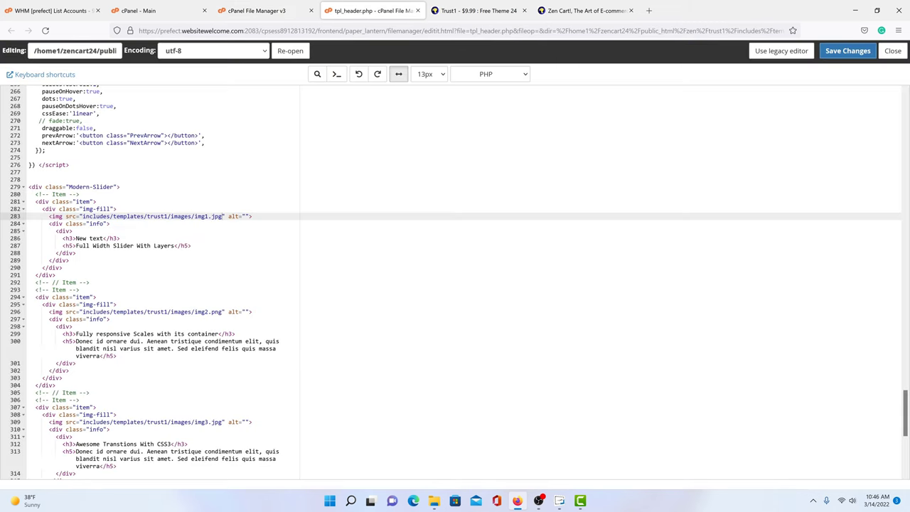
pyautogui.hotkey('shift', 'Left')
pyautogui.hotkey('shift', 'Left')
pyautogui.hotkey('shift', 'Left')
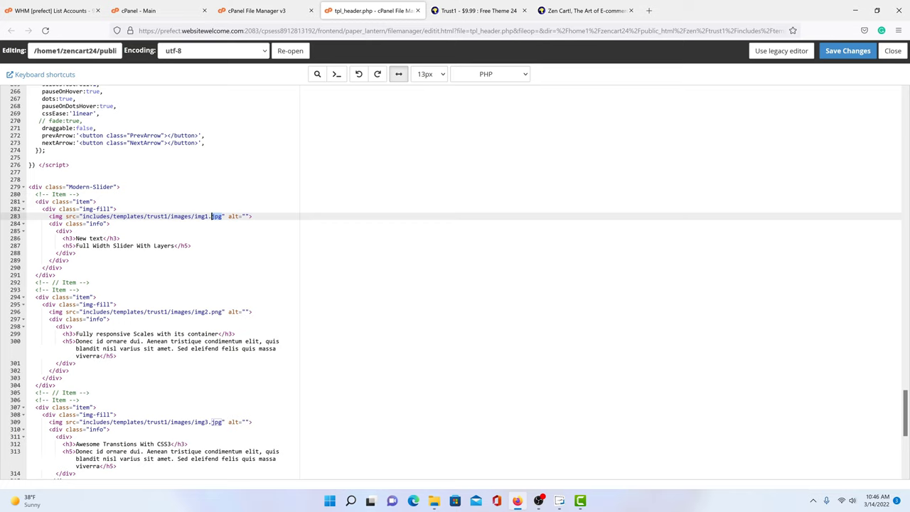
pyautogui.write('png')
pyautogui.click(848, 50)
pyautogui.click(576, 11)
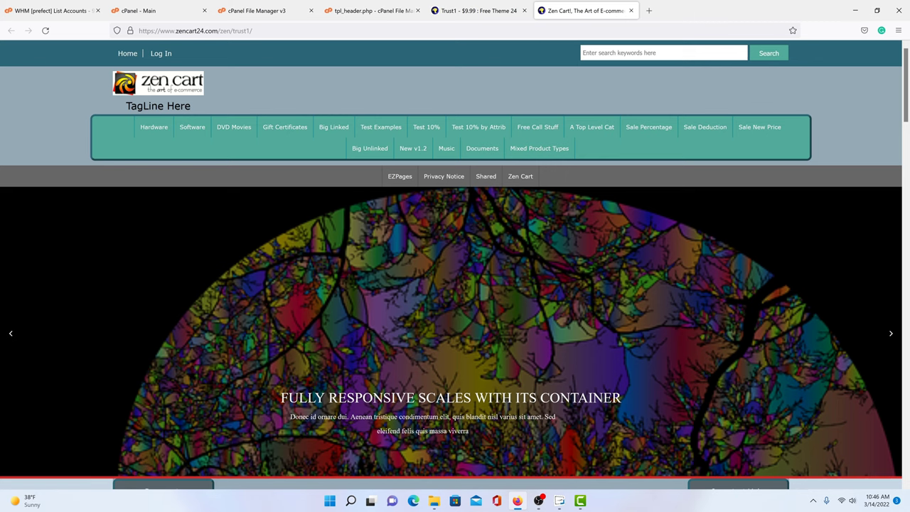
pyautogui.click(45, 30)
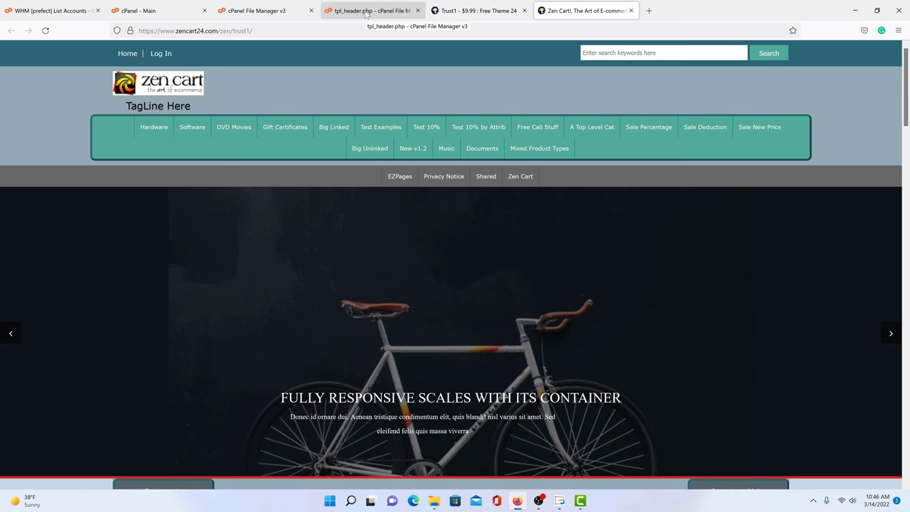
# Step: Open stylesheet.css from the theme's css folder in the code editor
pyautogui.click(261, 12)
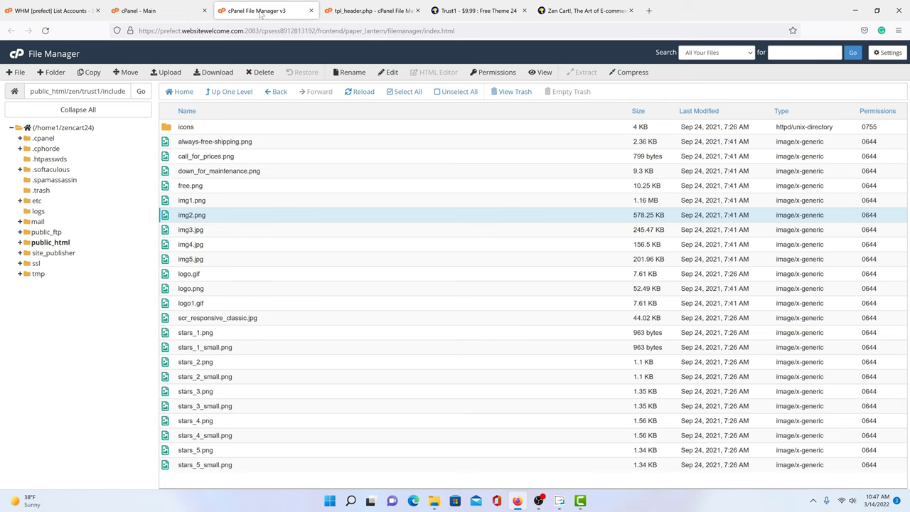
pyautogui.click(235, 93)
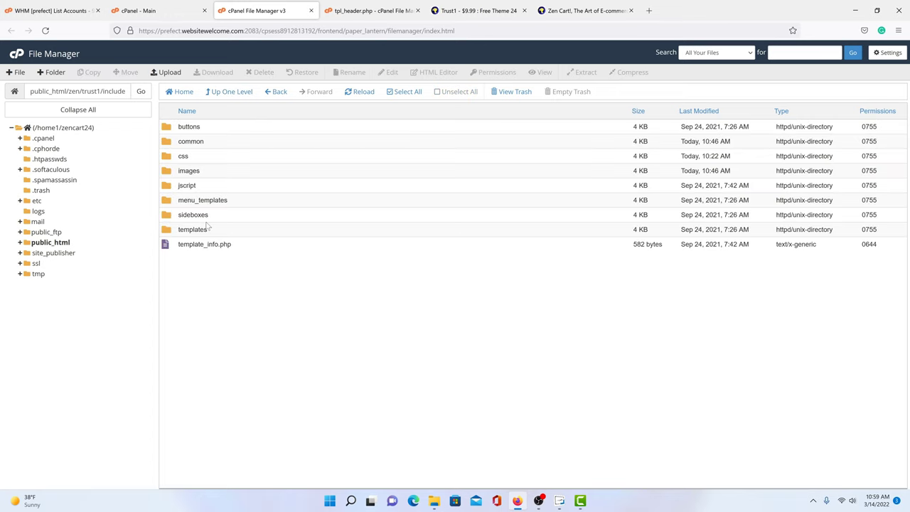
pyautogui.click(192, 159)
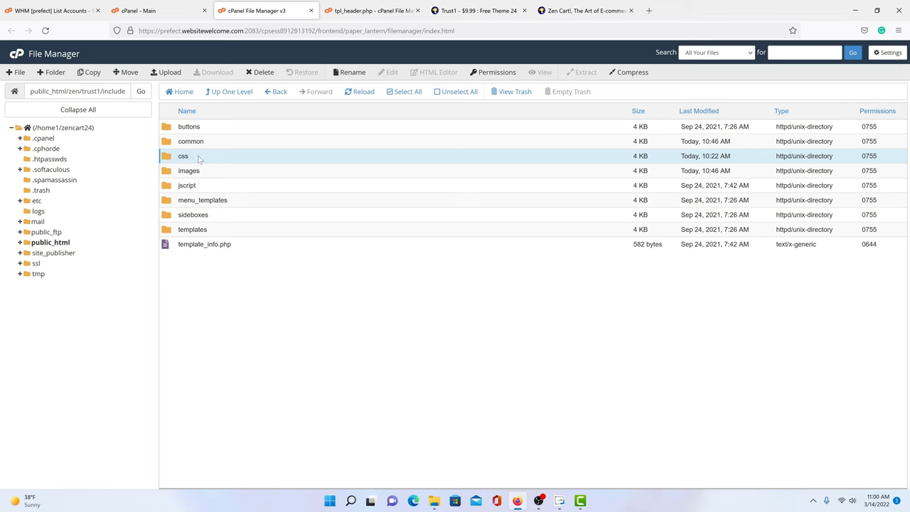
pyautogui.doubleClick(166, 157)
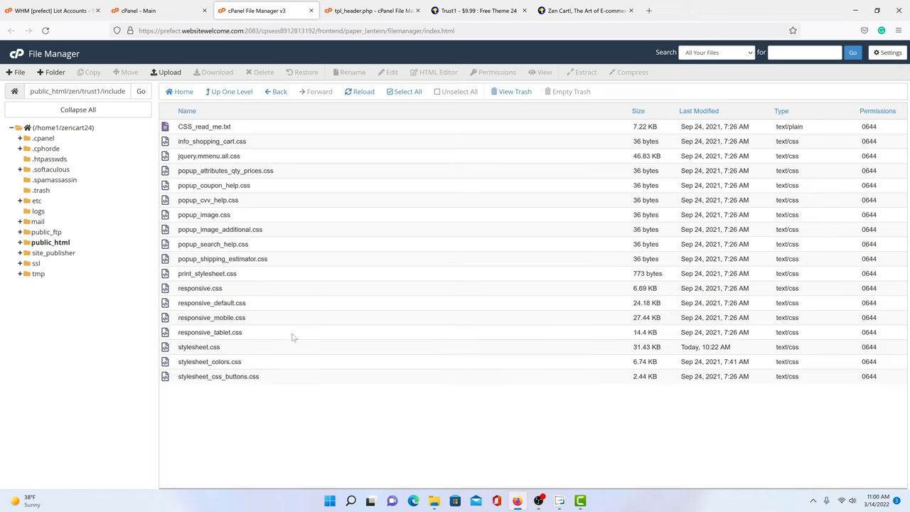
pyautogui.click(226, 349)
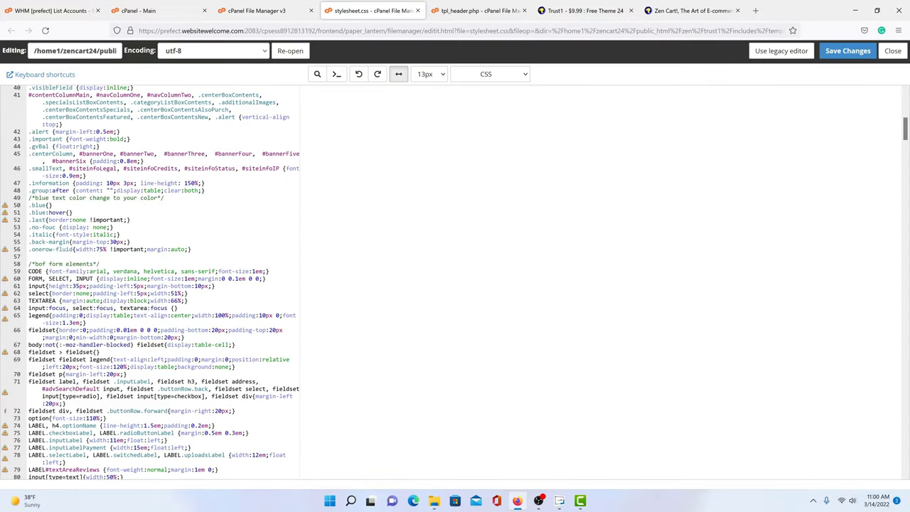
# Step: Find the "Slider Style Change height" section in stylesheet.css and select the height line of the .Modern-Slider .item .img-fill rule
pyautogui.moveTo(905, 128); pyautogui.dragTo(905, 459)
pyautogui.scroll(15, 164, 285)
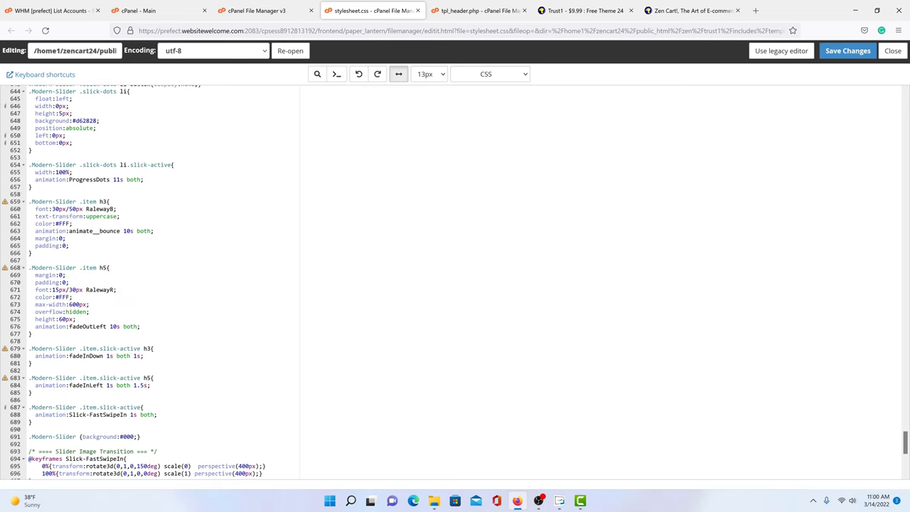
pyautogui.scroll(5, 163, 284)
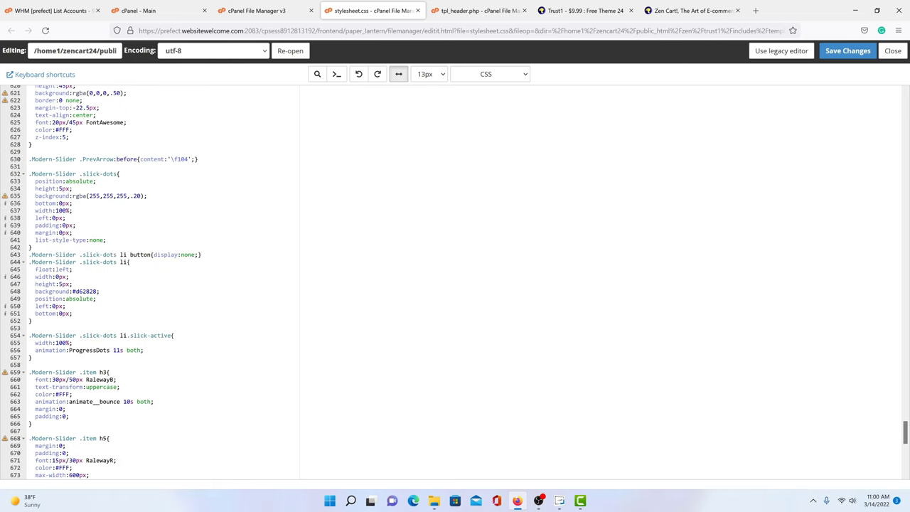
pyautogui.scroll(15, 163, 284)
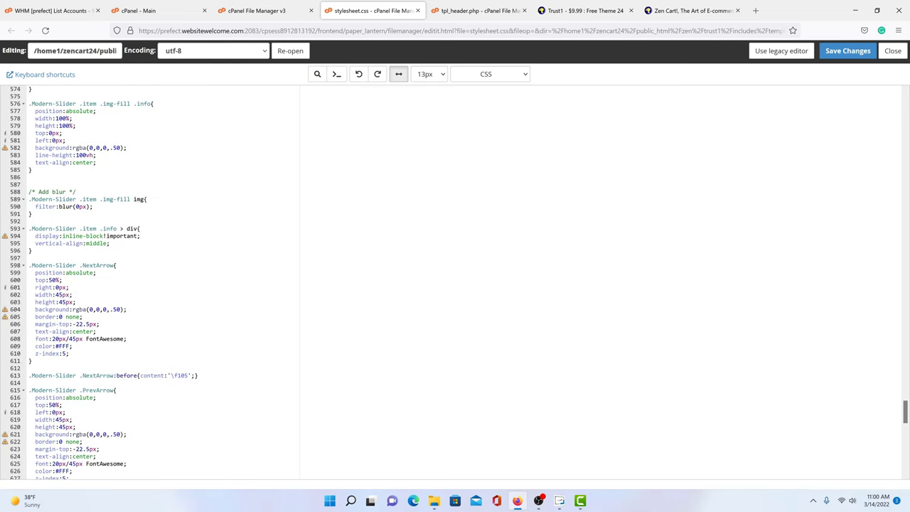
pyautogui.scroll(5, 163, 285)
pyautogui.moveTo(75, 180); pyautogui.dragTo(32, 181)
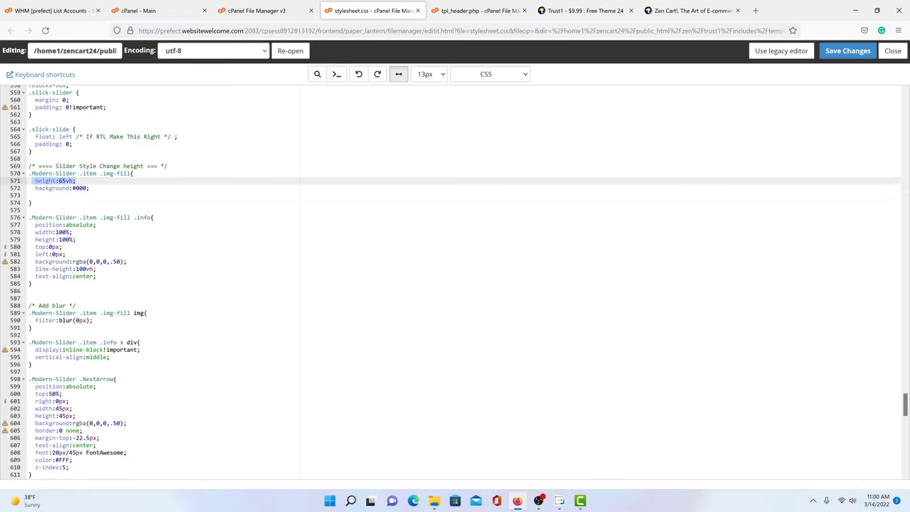
# Step: Set the .Modern-Slider .item .img-fill height to 5vh in stylesheet.css, save the file, and check the slider on the reloaded store home page
pyautogui.click(43, 195)
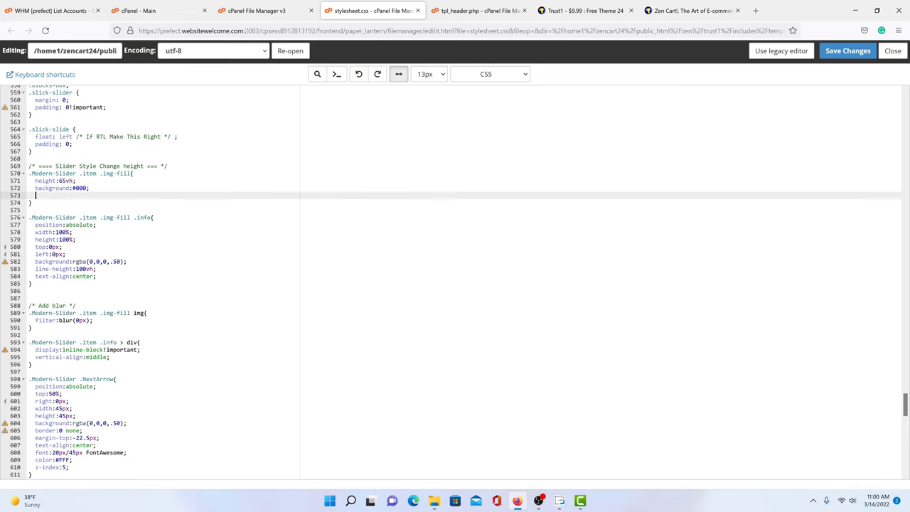
pyautogui.click(675, 10)
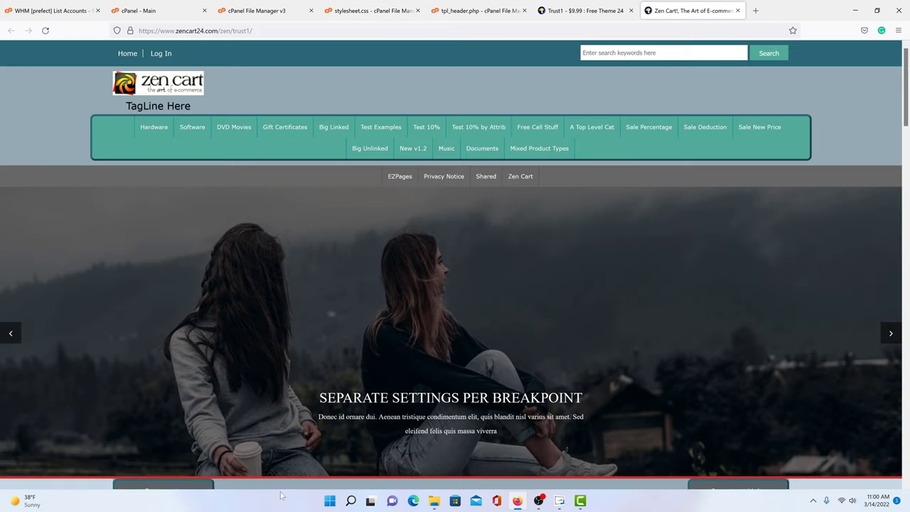
pyautogui.click(365, 11)
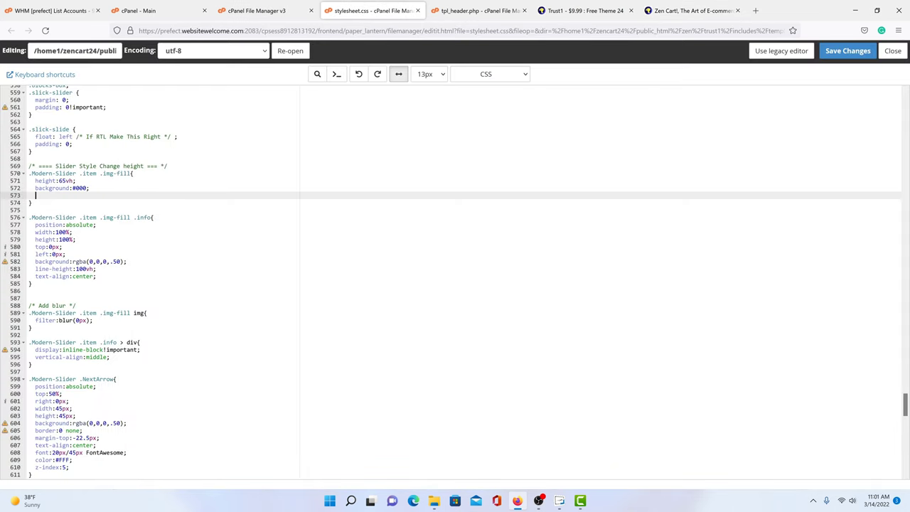
pyautogui.click(60, 180)
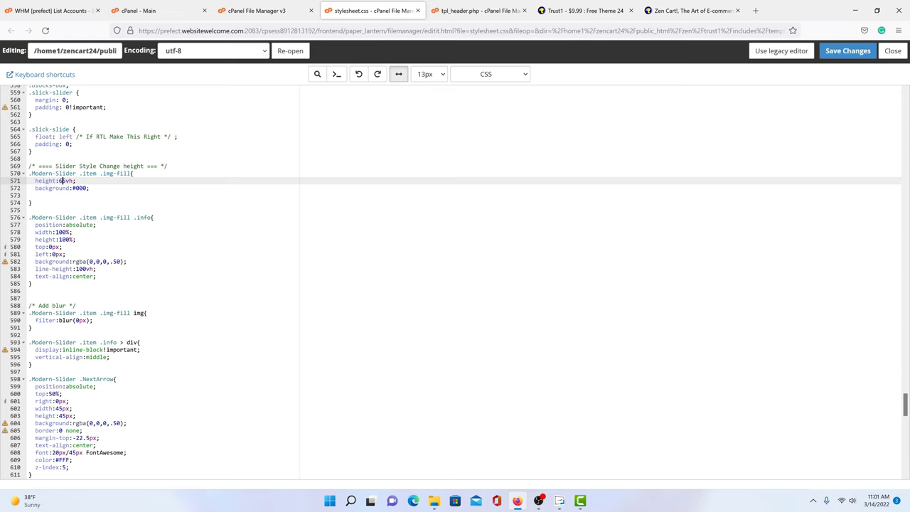
pyautogui.press('BackSpace')
pyautogui.click(848, 50)
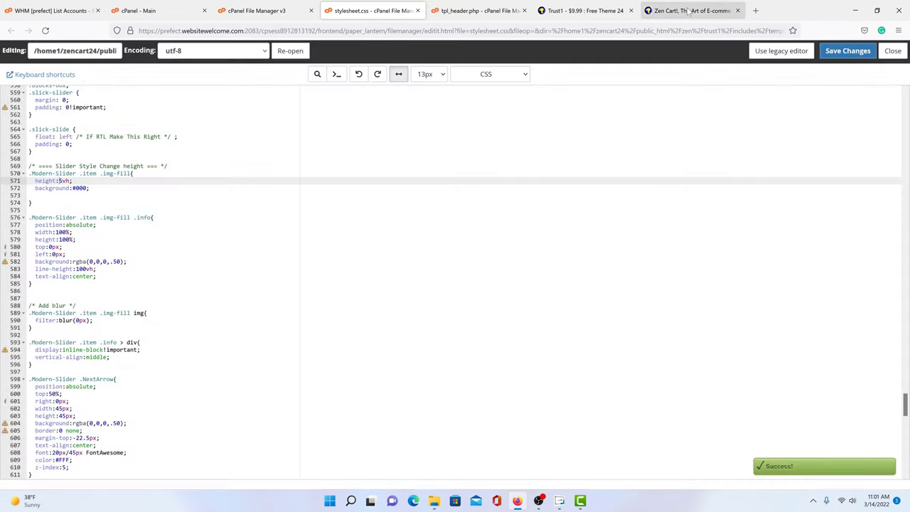
pyautogui.click(688, 11)
pyautogui.click(44, 30)
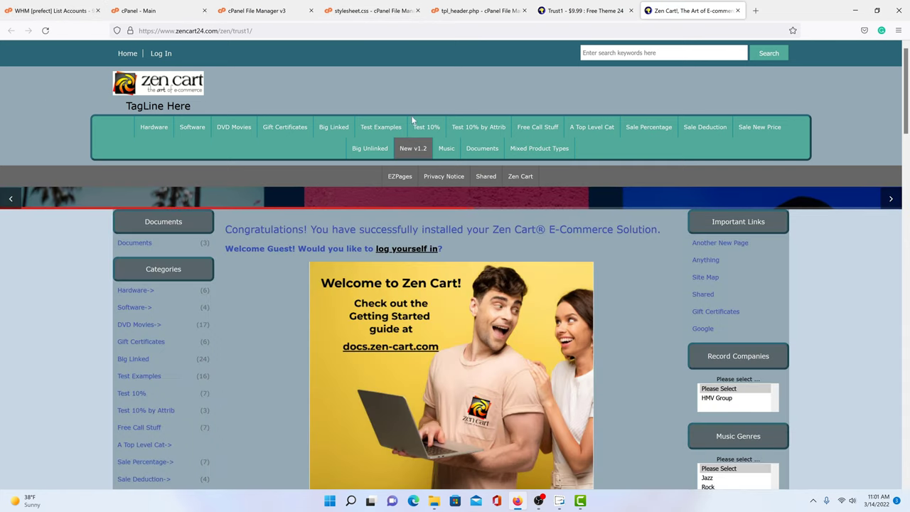
# Step: Set the slider's img-fill height to 650vh in stylesheet.css, save the file, and inspect the slider on the reloaded store home page
pyautogui.click(370, 12)
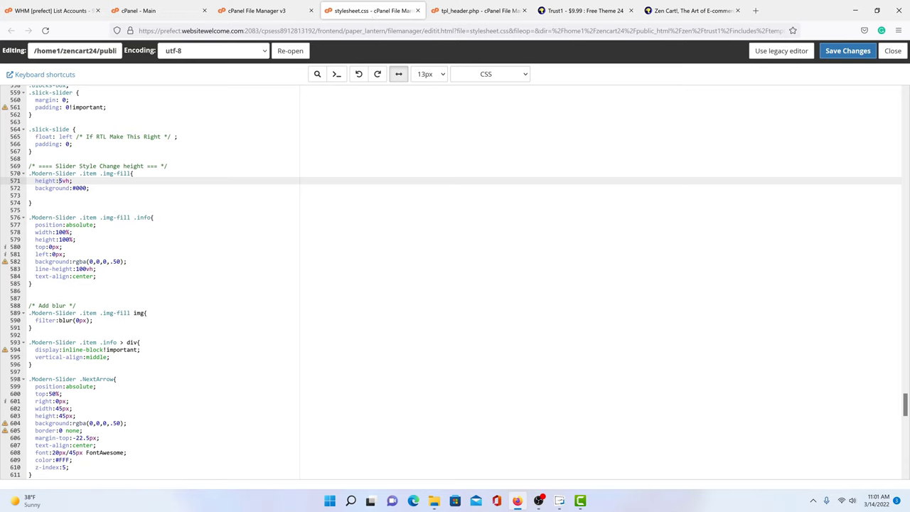
pyautogui.click(62, 180)
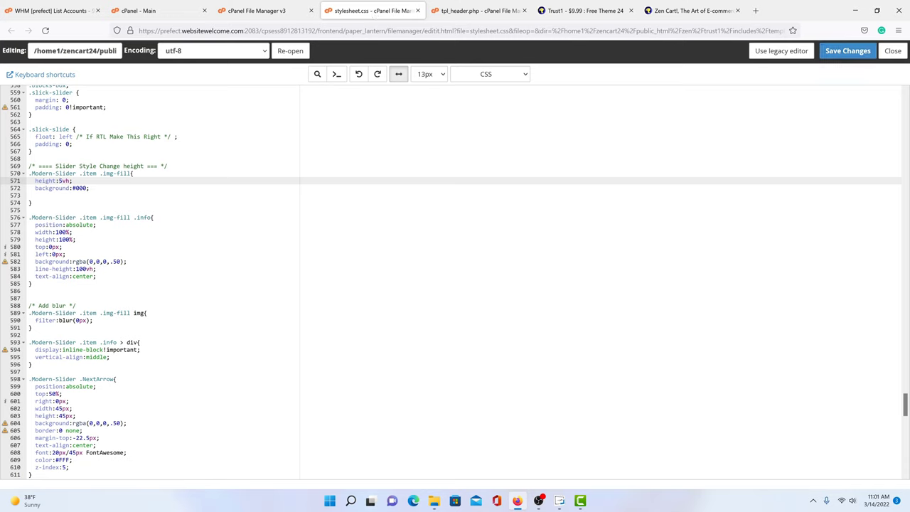
pyautogui.press('BackSpace')
pyautogui.write('650')
pyautogui.click(846, 51)
pyautogui.click(693, 11)
pyautogui.click(45, 31)
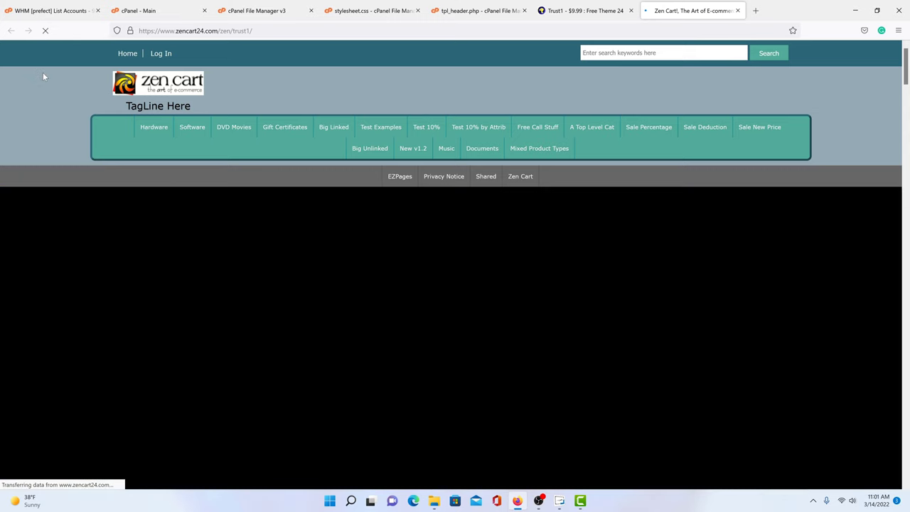
pyautogui.scroll(-6, 348, 197)
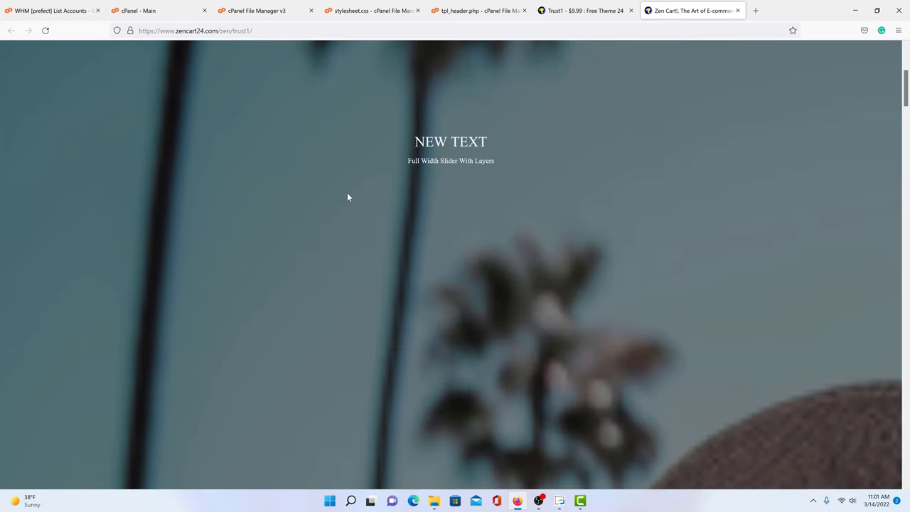
pyautogui.scroll(-6, 347, 197)
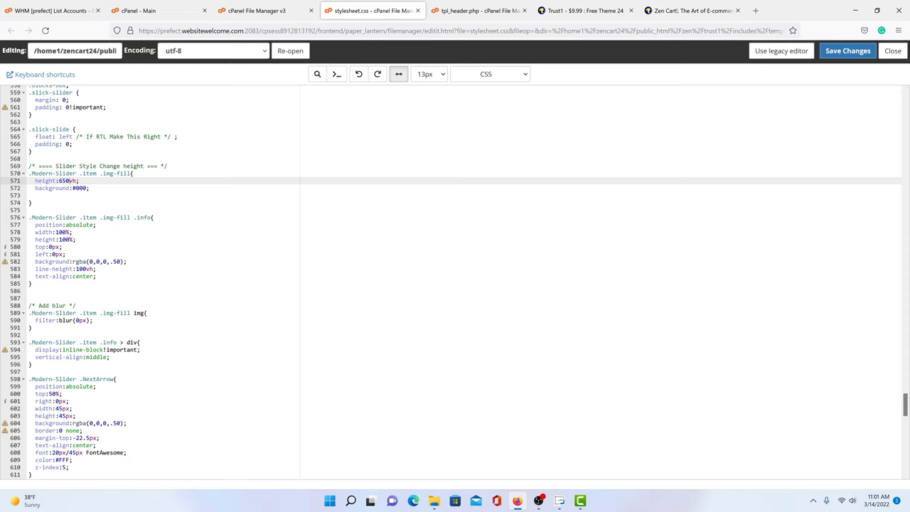
# Step: Set the slider's img-fill height to 55vh in stylesheet.css, save the file, and check the slider on the reloaded store home page
pyautogui.click(68, 180)
pyautogui.press('BackSpace')
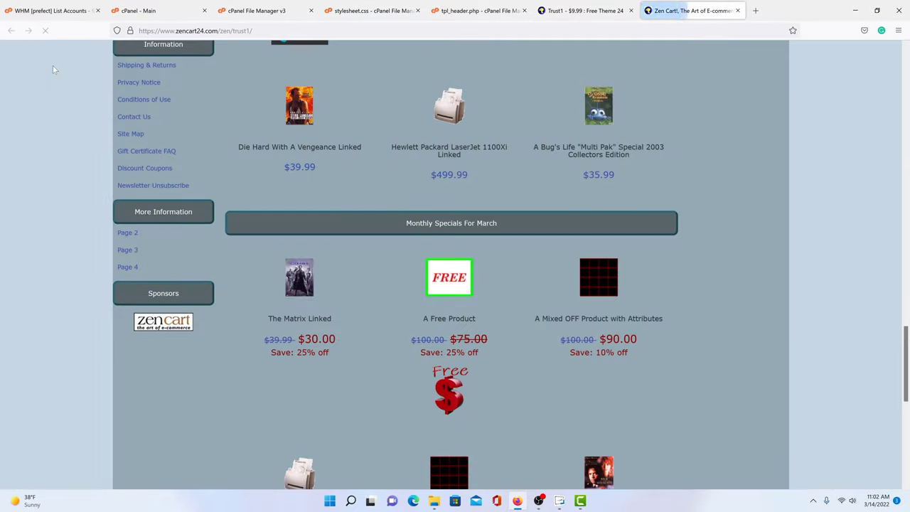
pyautogui.scroll(20, 489, 146)
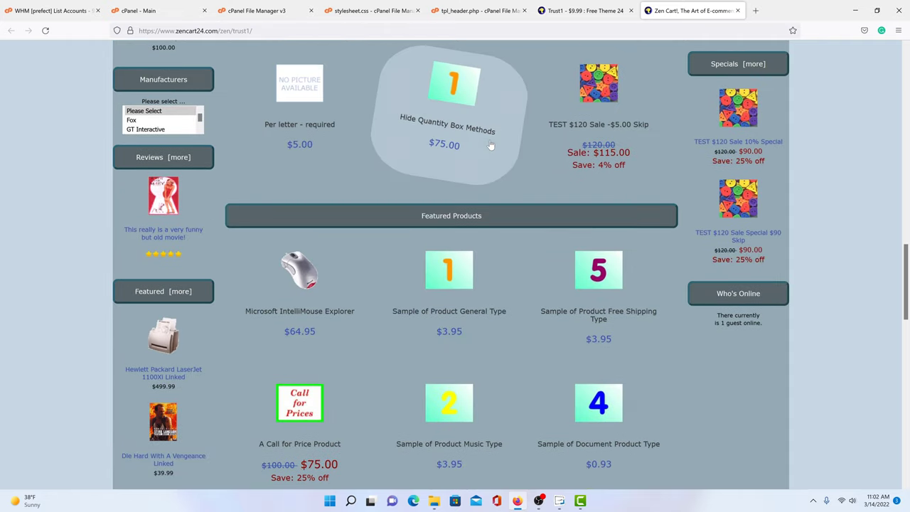
pyautogui.scroll(3, 489, 138)
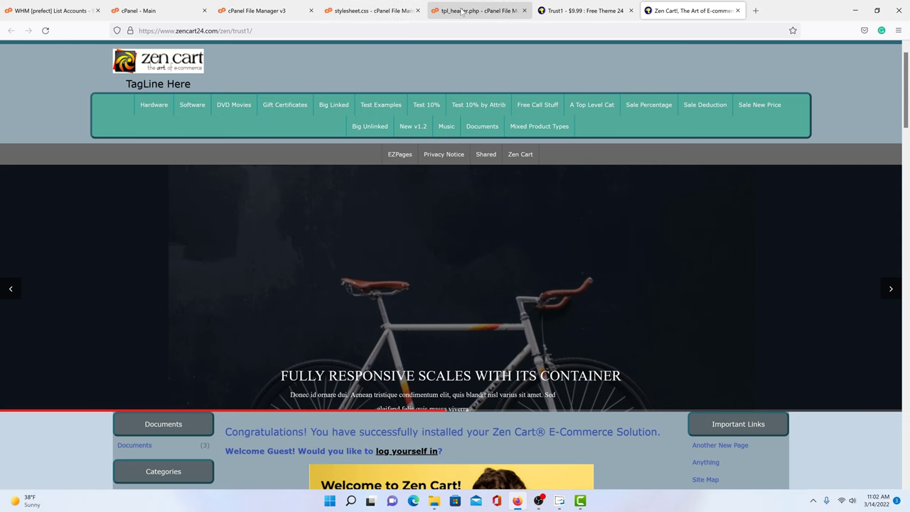
# Step: Set the slider's img-fill height back to 65vh in stylesheet.css and save the file
pyautogui.click(362, 10)
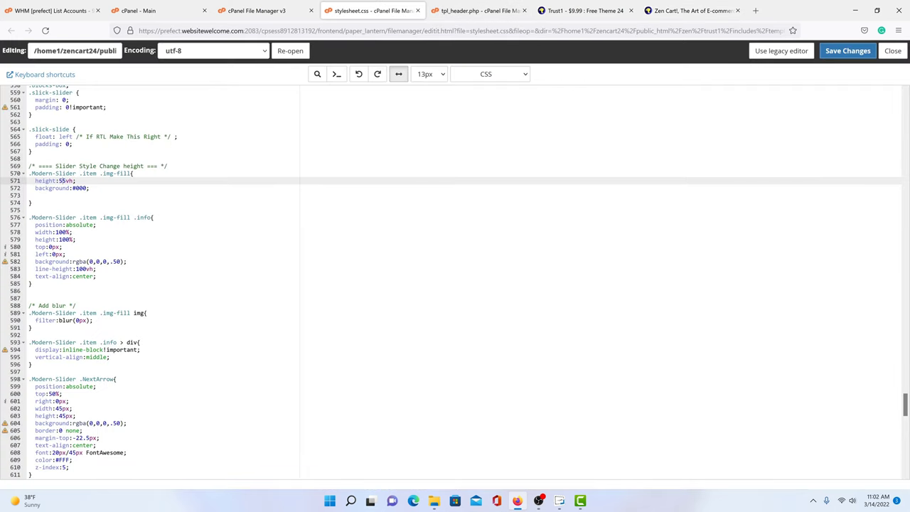
pyautogui.click(62, 181)
pyautogui.press('BackSpace')
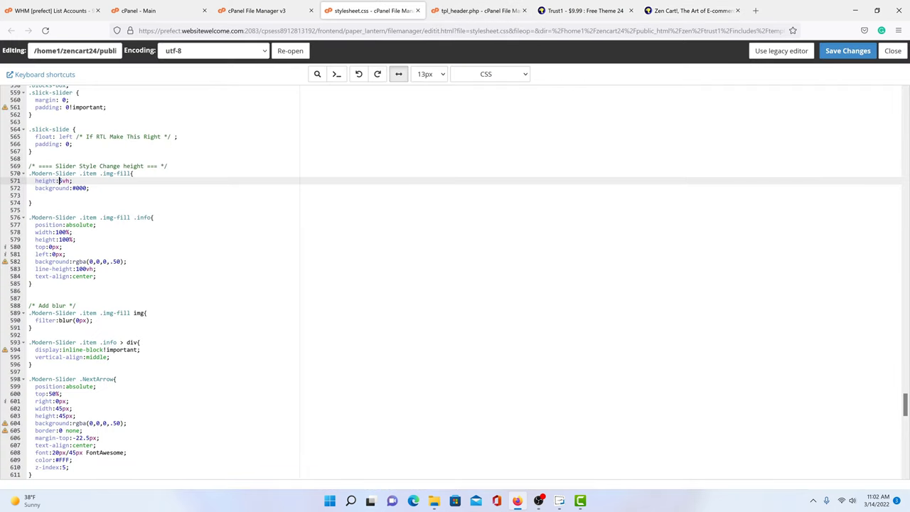
pyautogui.write('6')
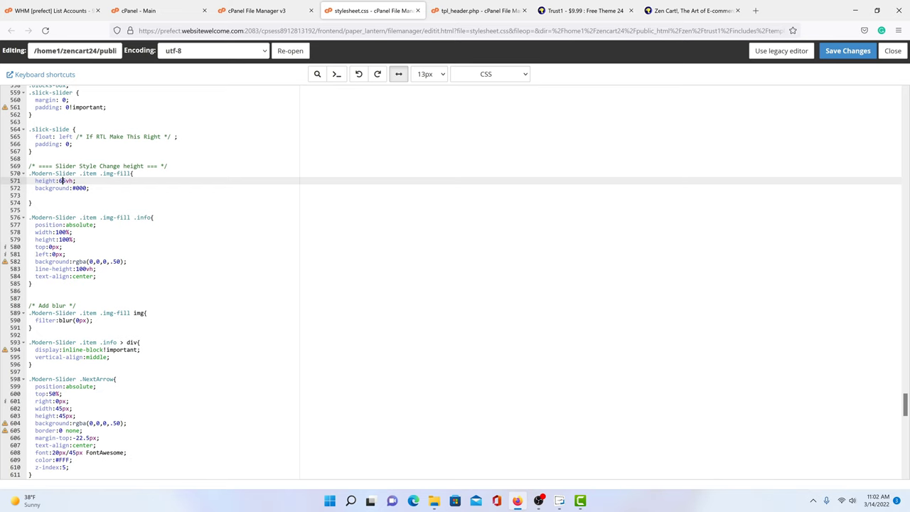
pyautogui.click(833, 55)
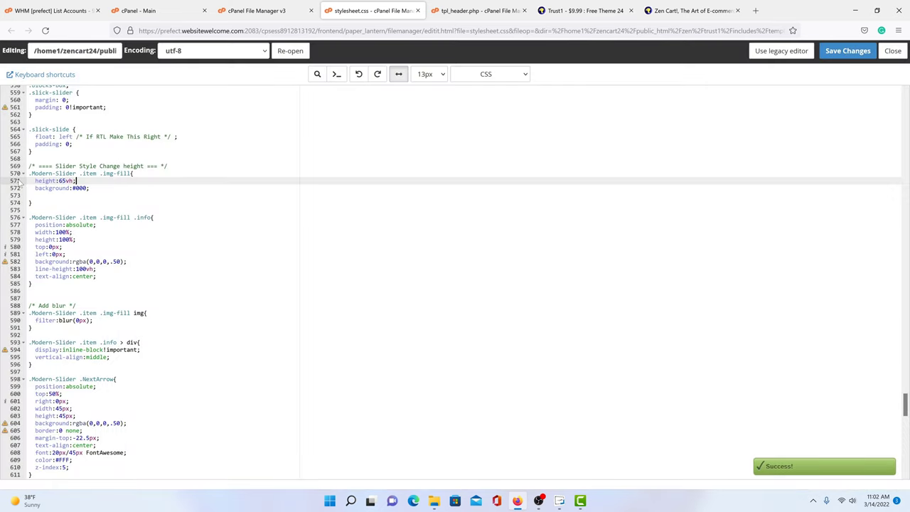
# Step: Highlight the slider's height line and the "Slider Style Change height" comment above it in stylesheet.css
pyautogui.click(22, 182)
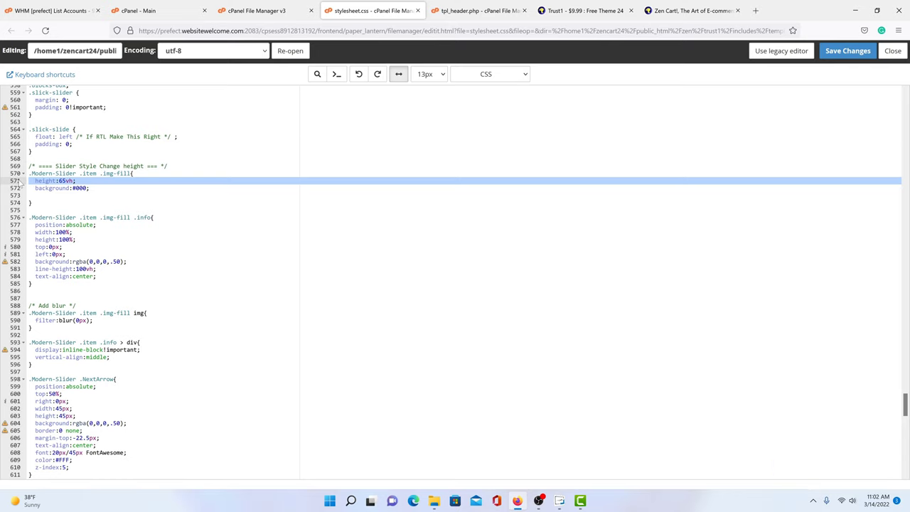
pyautogui.click(174, 180)
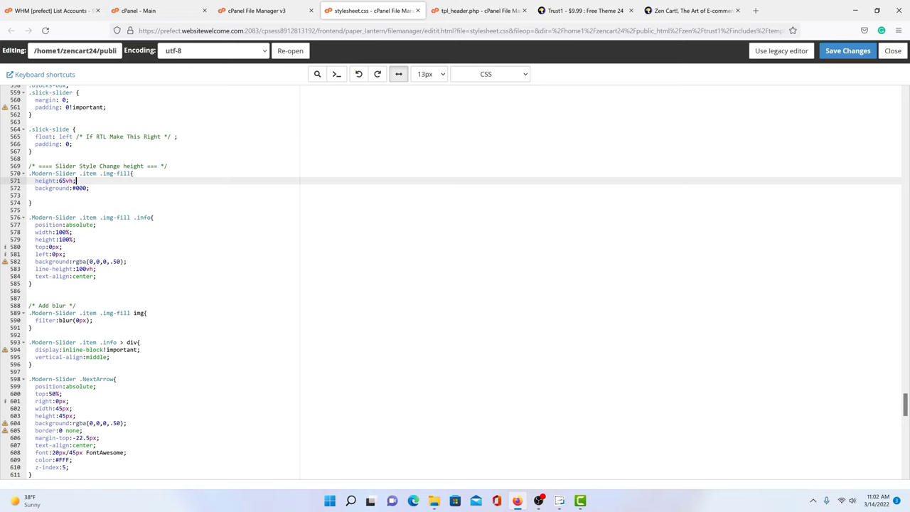
pyautogui.moveTo(169, 166); pyautogui.dragTo(29, 166)
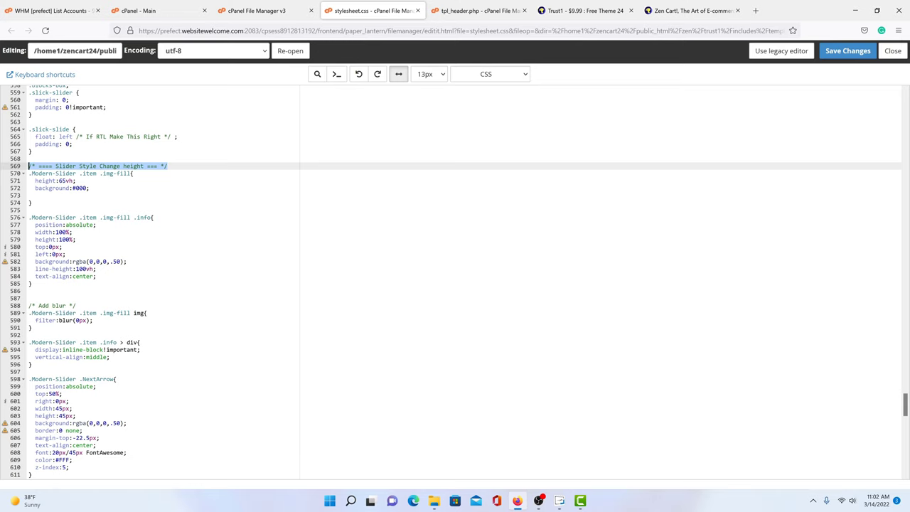
pyautogui.click(76, 180)
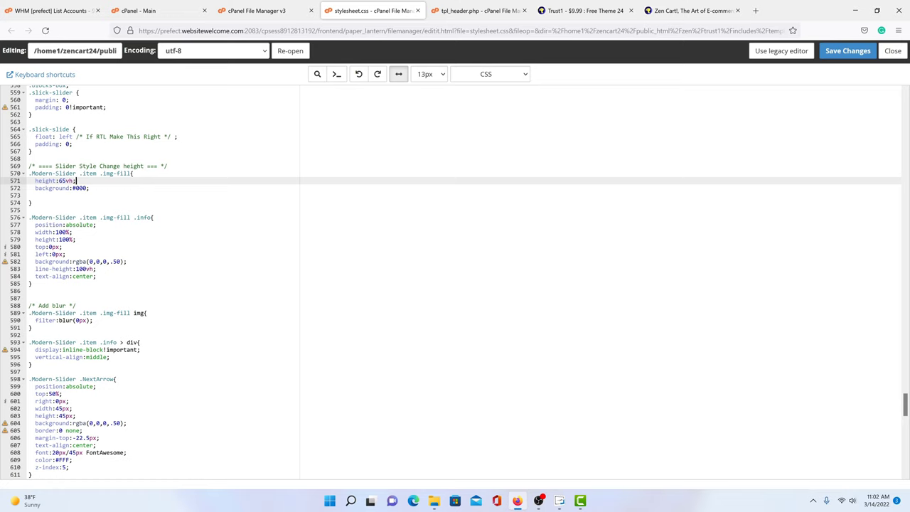
# Step: Set the slider image filter under the "Add blur" comment to blur(10px), save stylesheet.css, and check the slider on the reloaded store home page
pyautogui.scroll(-3, 455, 285)
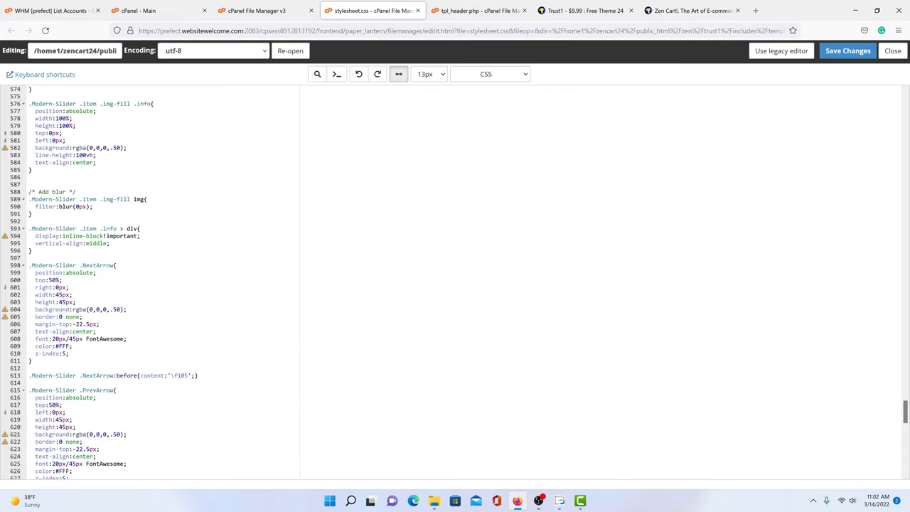
pyautogui.moveTo(77, 192); pyautogui.dragTo(29, 192)
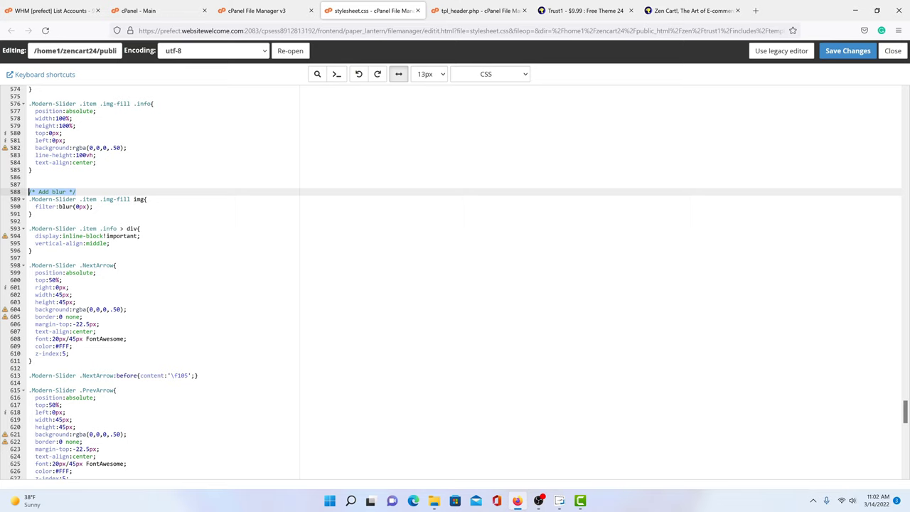
pyautogui.click(93, 206)
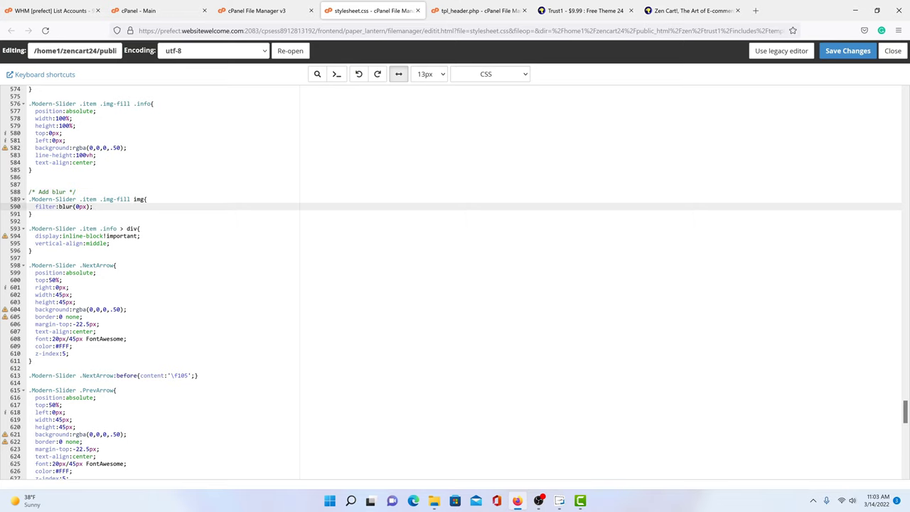
pyautogui.write('1')
pyautogui.click(838, 50)
pyautogui.click(711, 12)
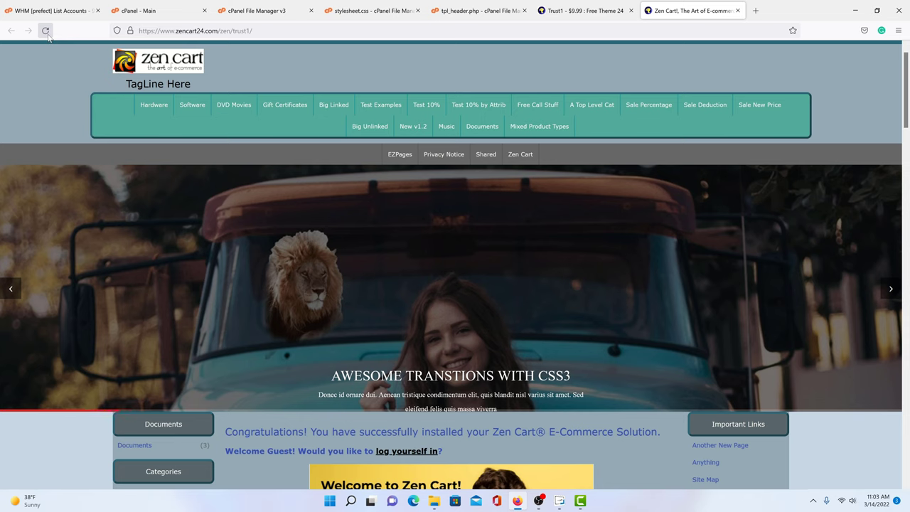
pyautogui.click(46, 33)
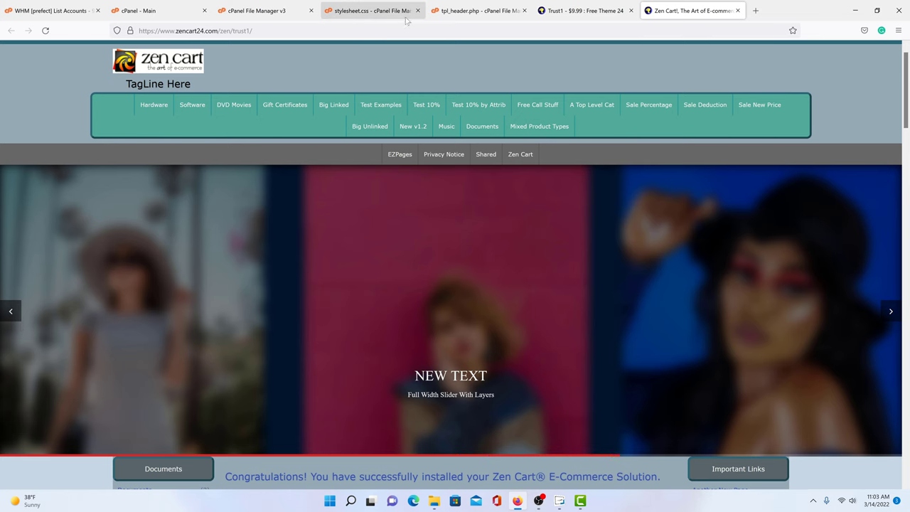
# Step: Set the slider image blur to 2px in stylesheet.css, save the file, and check the slider on the reloaded store home page
pyautogui.click(379, 9)
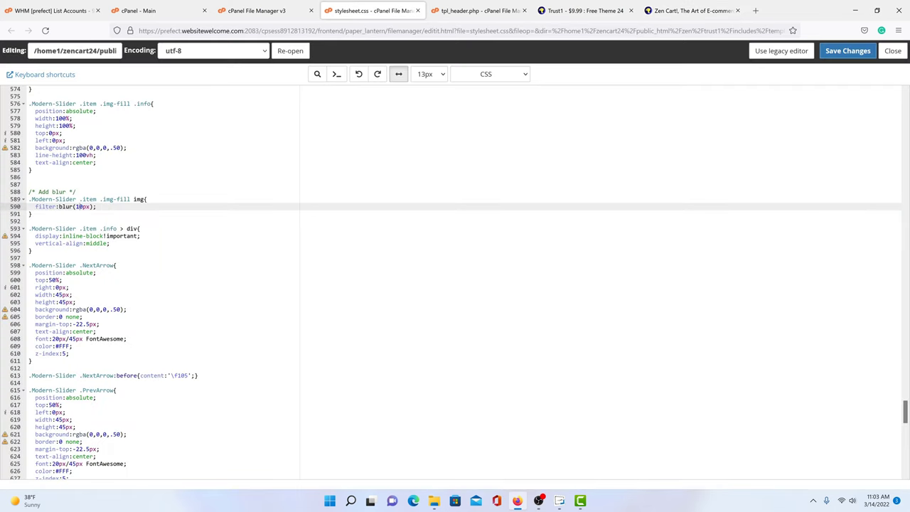
pyautogui.press('BackSpace')
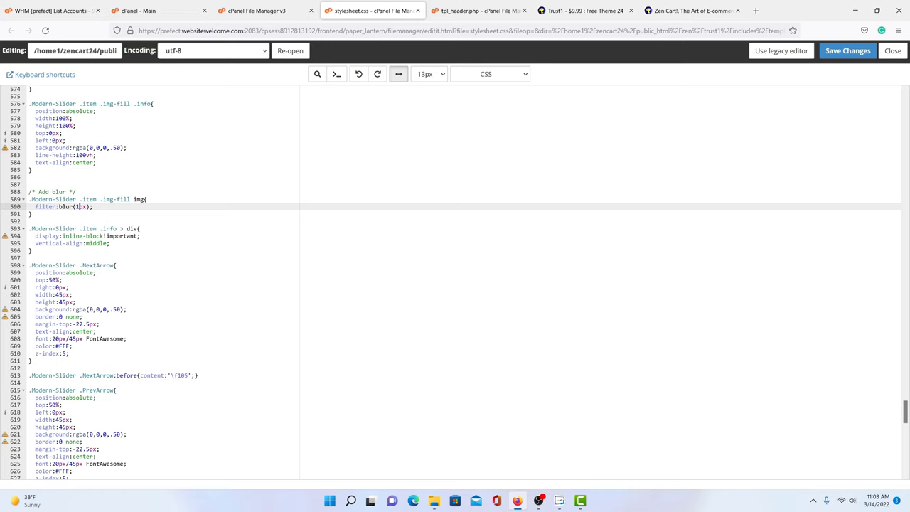
pyautogui.press('BackSpace')
pyautogui.write('2')
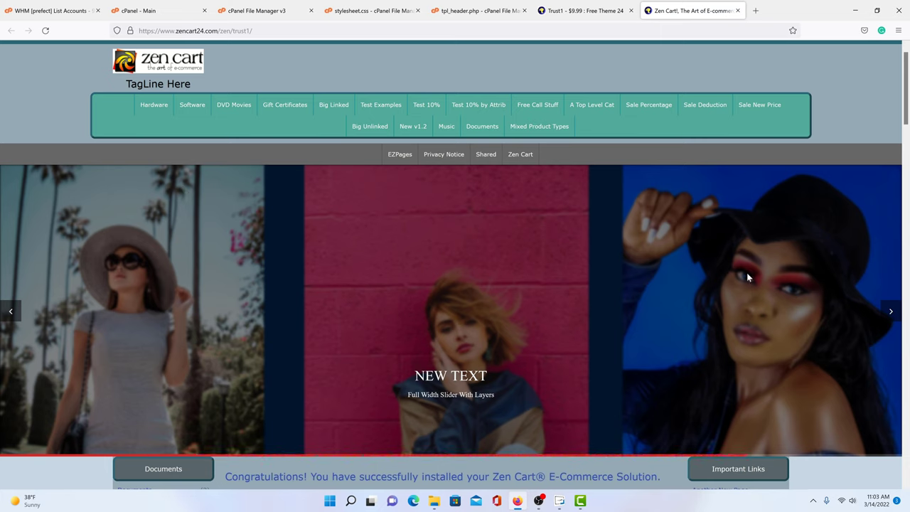
# Step: Set the slider image blur back to 0px in stylesheet.css, save the file, check the reloaded store home page, and return to the stylesheet
pyautogui.click(470, 13)
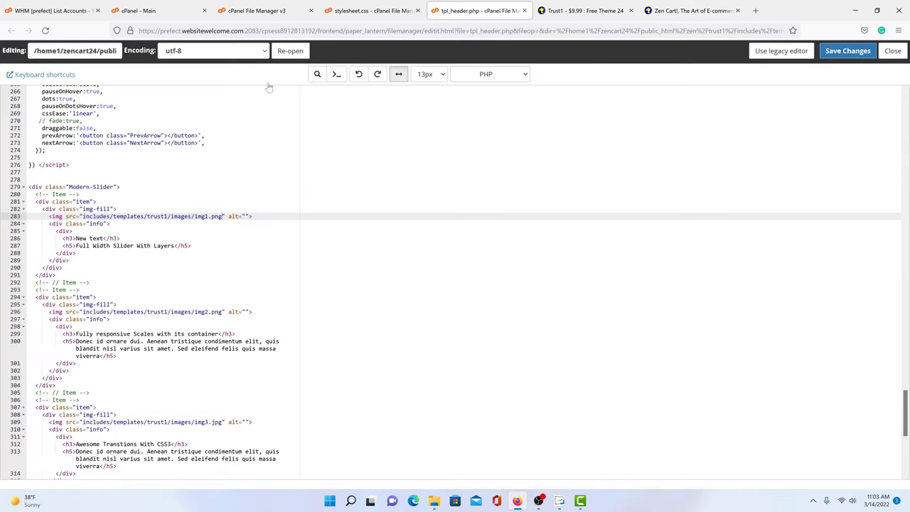
pyautogui.hotkey('ctrl', 'shift', 'Tab')
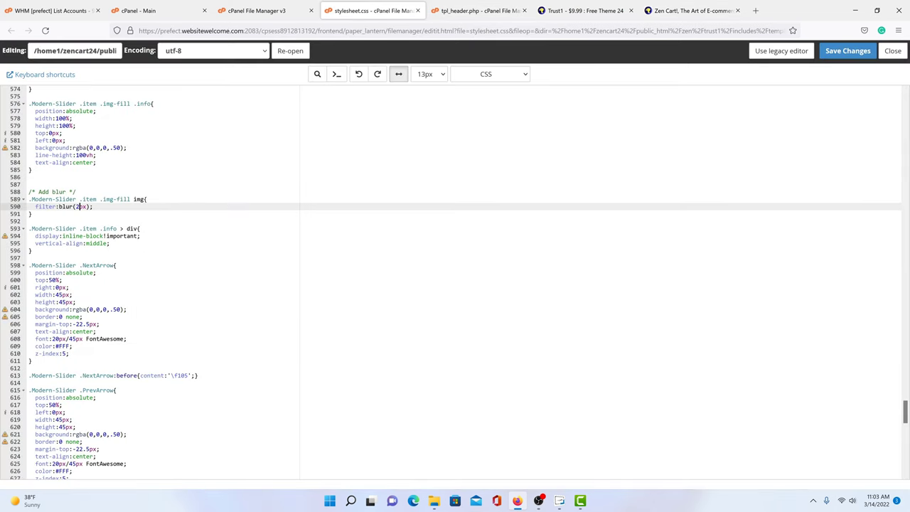
pyautogui.write('0')
pyautogui.click(838, 52)
pyautogui.click(694, 11)
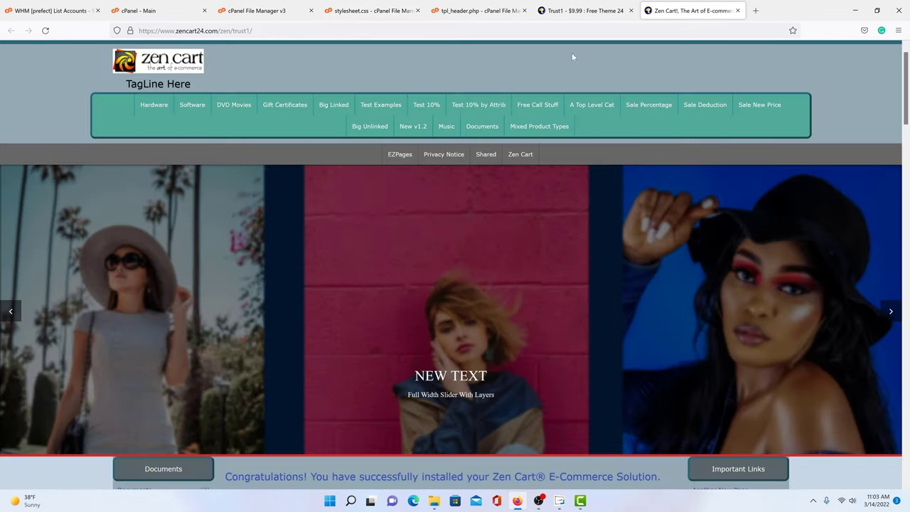
pyautogui.click(45, 31)
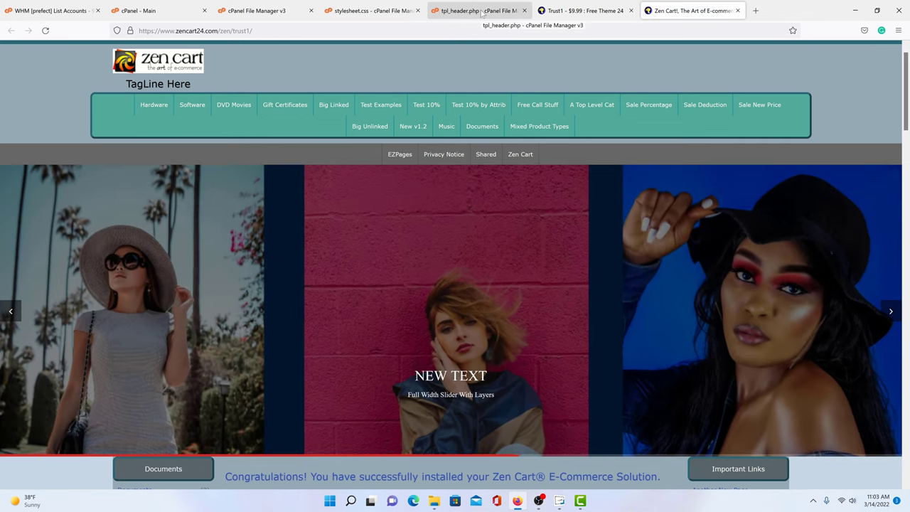
pyautogui.click(371, 11)
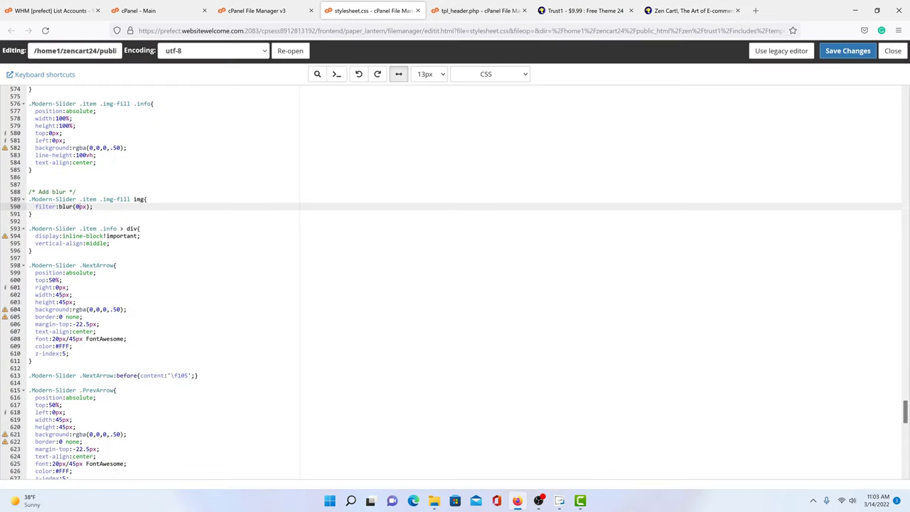
# Step: Save stylesheet.css with the slider image blur at 0px and check the slider on the reloaded store home page
pyautogui.click(75, 206)
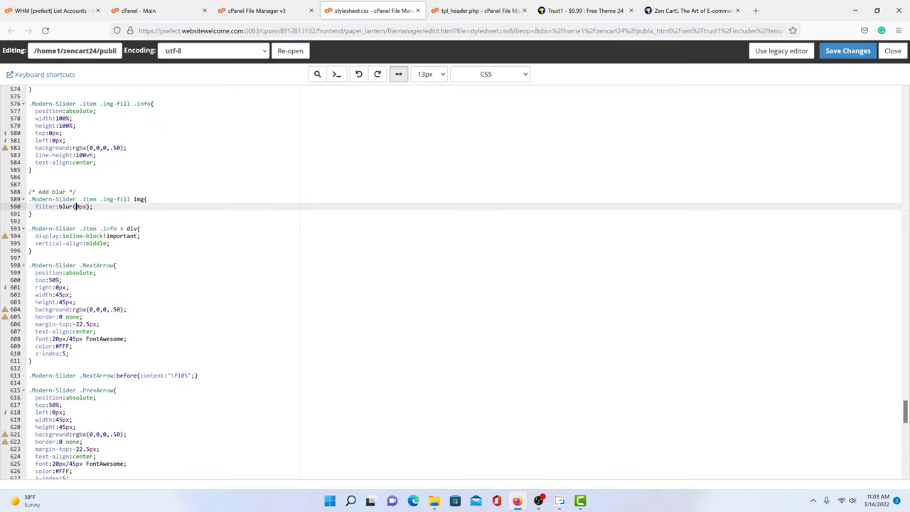
pyautogui.click(78, 206)
pyautogui.write('.5')
pyautogui.click(847, 51)
pyautogui.click(684, 11)
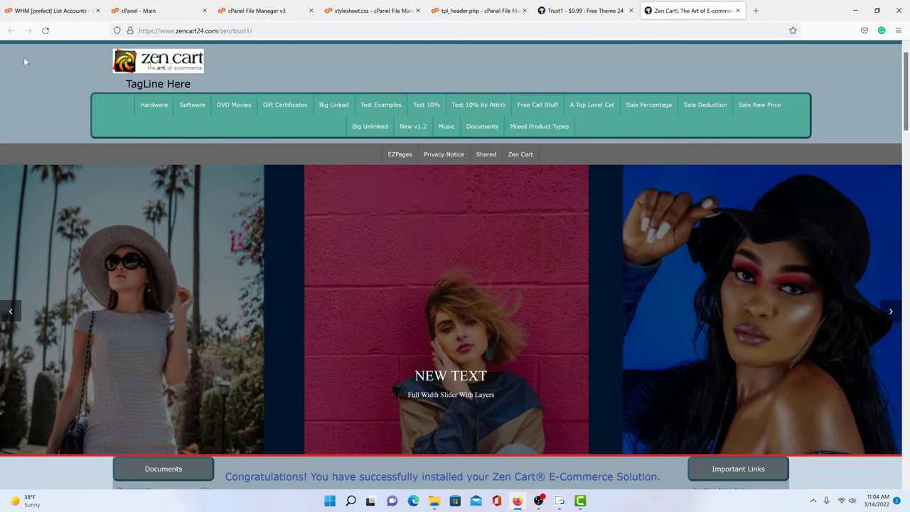
pyautogui.click(45, 31)
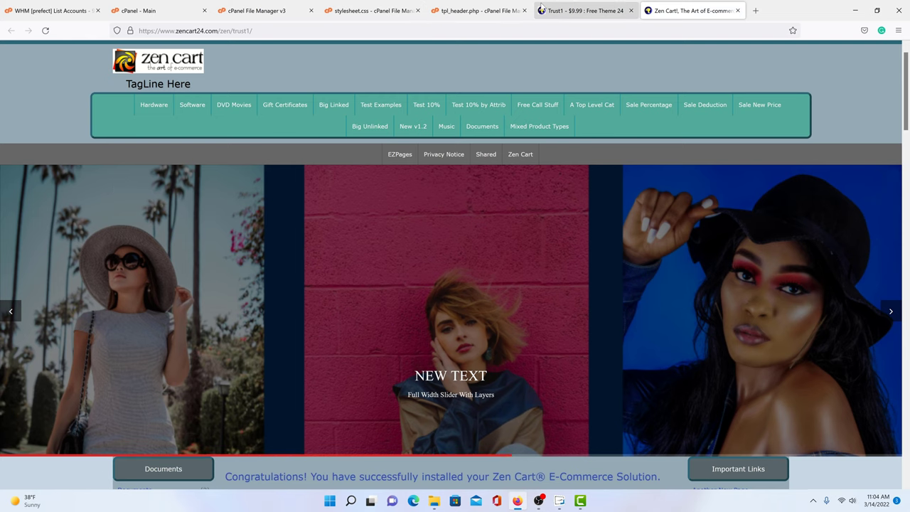
# Step: Review the remaining slider rules in stylesheet.css, down through the Slider Image Transition and Slick Slider sections, and save the file
pyautogui.click(371, 11)
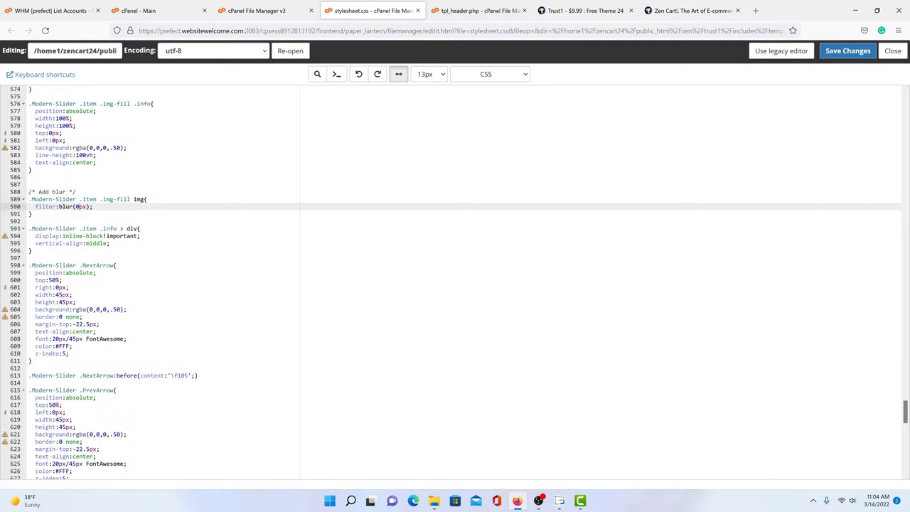
pyautogui.scroll(-3, 455, 284)
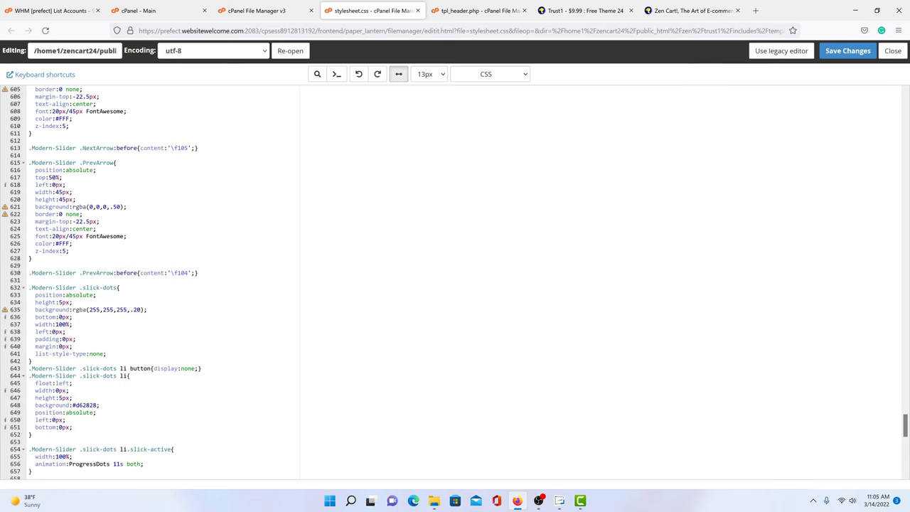
pyautogui.scroll(-3, 455, 284)
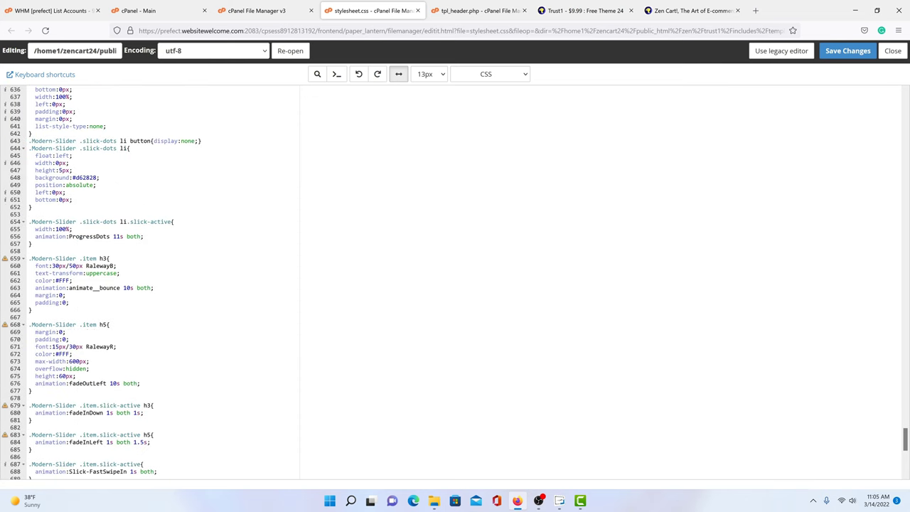
pyautogui.scroll(-3, 456, 284)
pyautogui.scroll(-3, 455, 284)
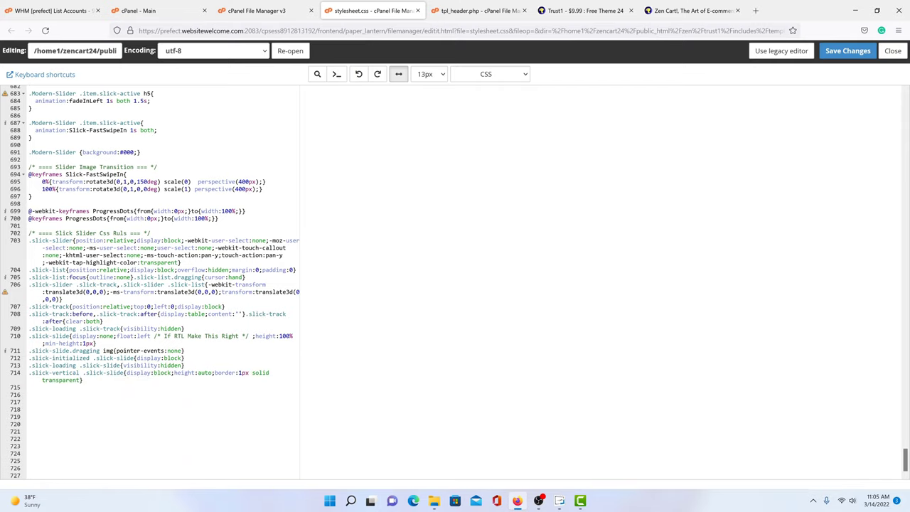
pyautogui.click(846, 52)
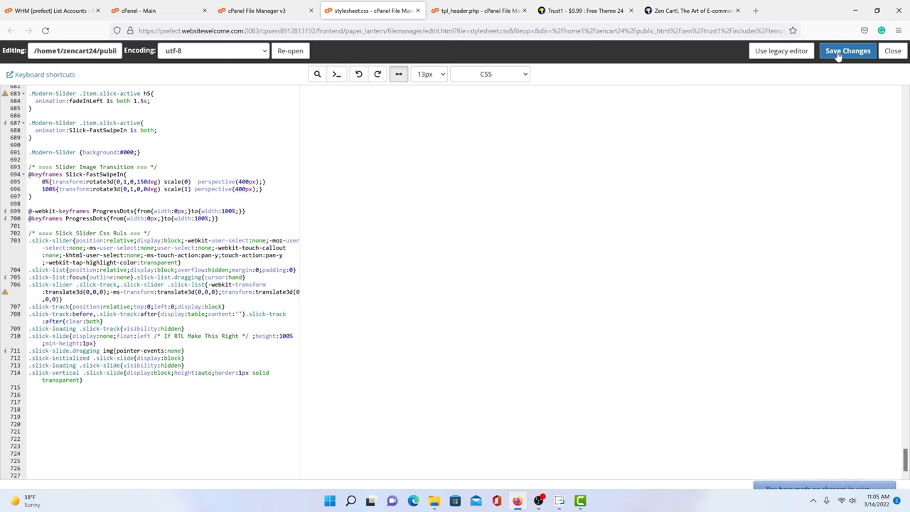
# Step: Reload the store home page, advance the slider by two slides, and look over the page header and slider
pyautogui.click(688, 12)
pyautogui.click(45, 30)
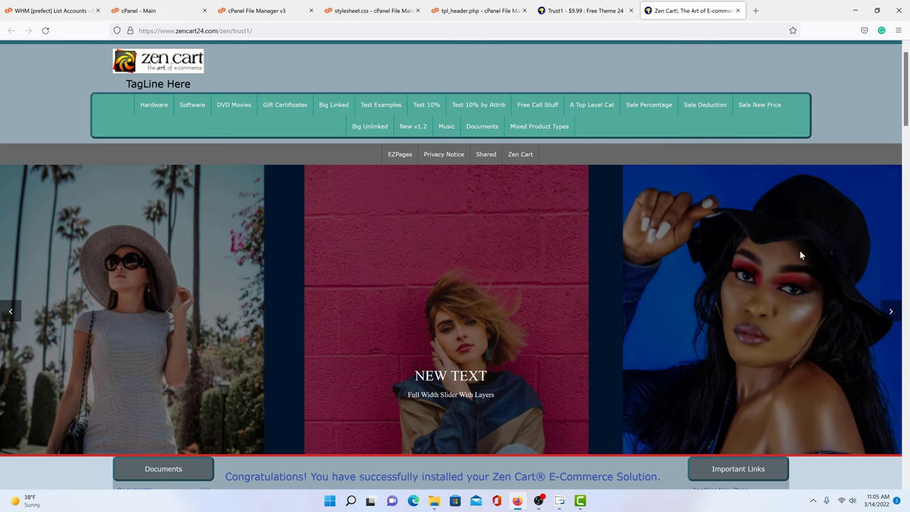
pyautogui.click(891, 311)
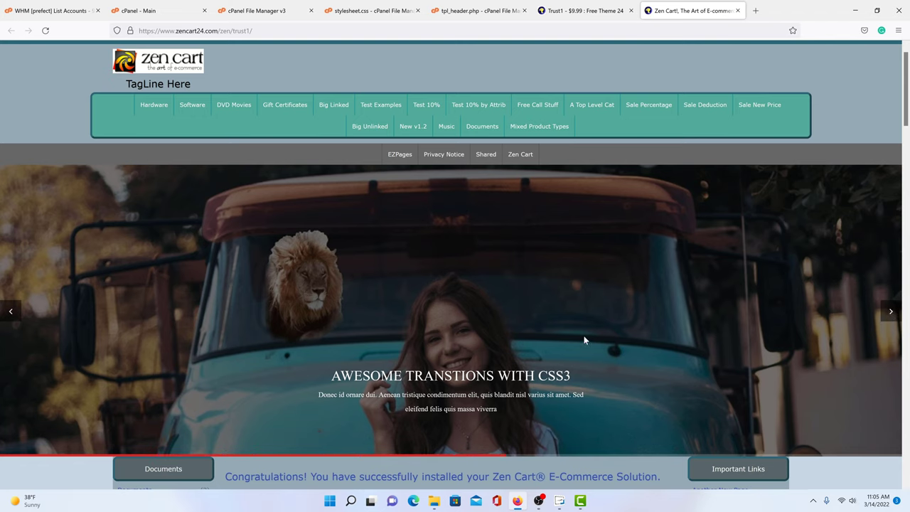
pyautogui.click(893, 312)
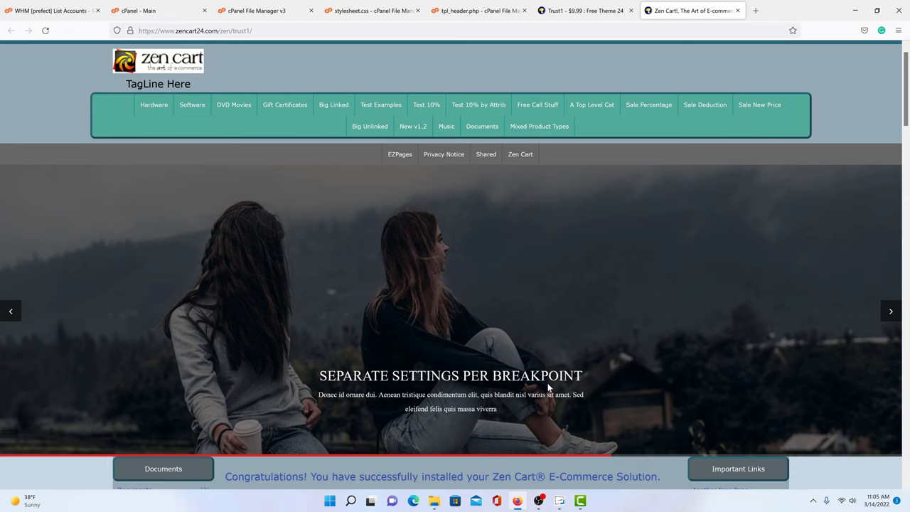
pyautogui.scroll(1, 843, 74)
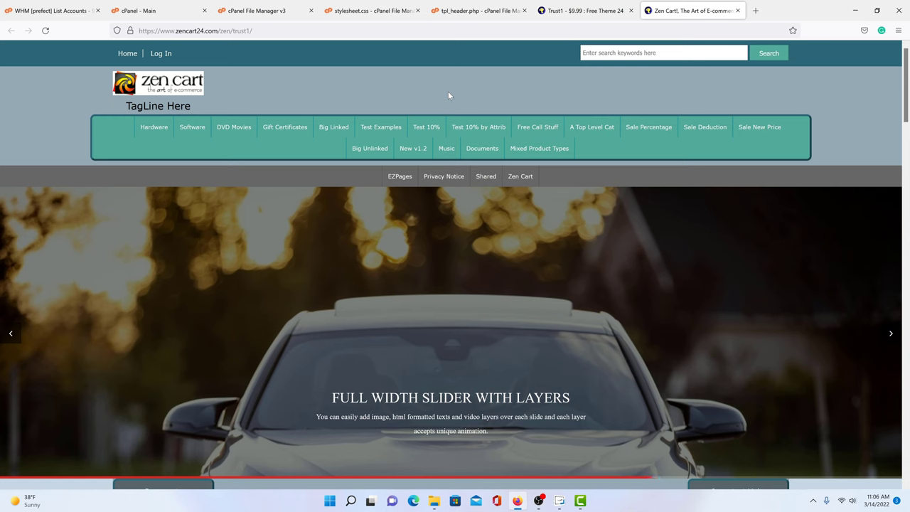
pyautogui.scroll(-3, 442, 167)
pyautogui.scroll(2, 445, 171)
pyautogui.scroll(1, 444, 172)
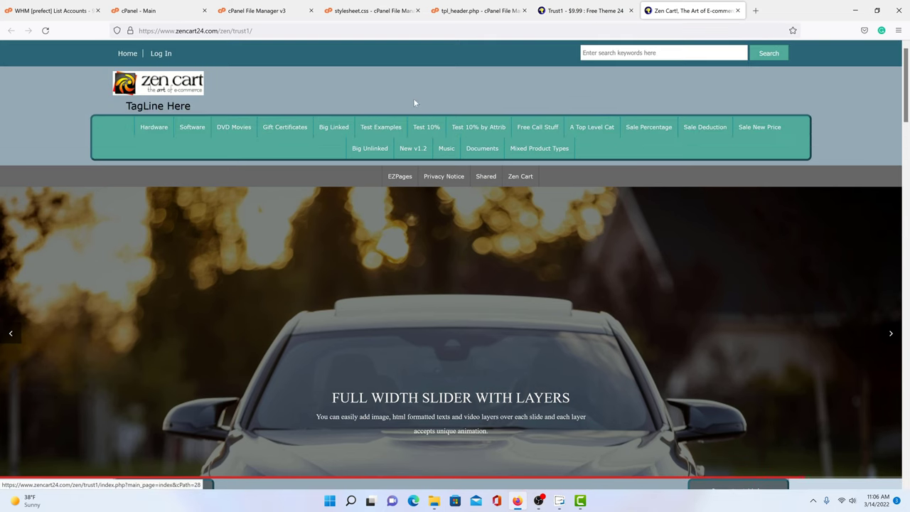